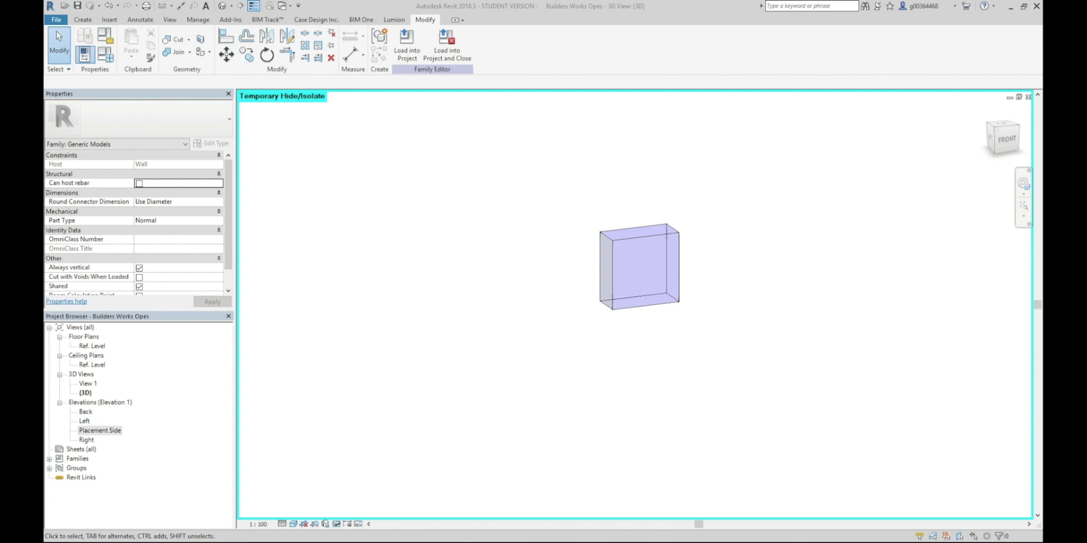
Create a new family from the Metric Generic Model wall based template
{"action": "left_click", "coordinate": [491, 526]}
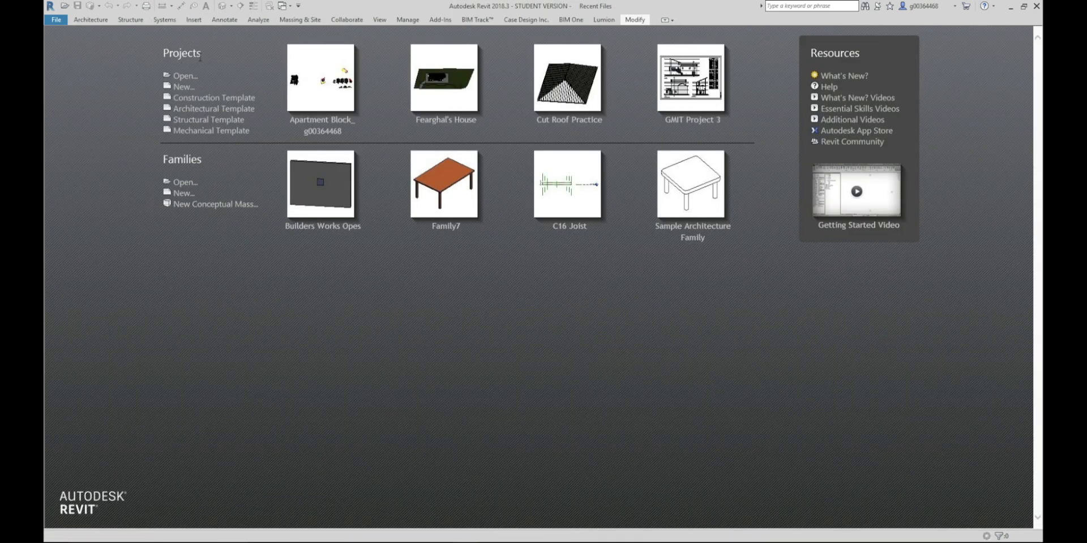
{"action": "left_click", "coordinate": [60, 22]}
{"action": "mouse_move", "coordinate": [113, 63]}
{"action": "left_click", "coordinate": [137, 87]}
{"action": "scroll", "coordinate": [582, 251], "scroll_direction": "down", "scroll_amount": 5}
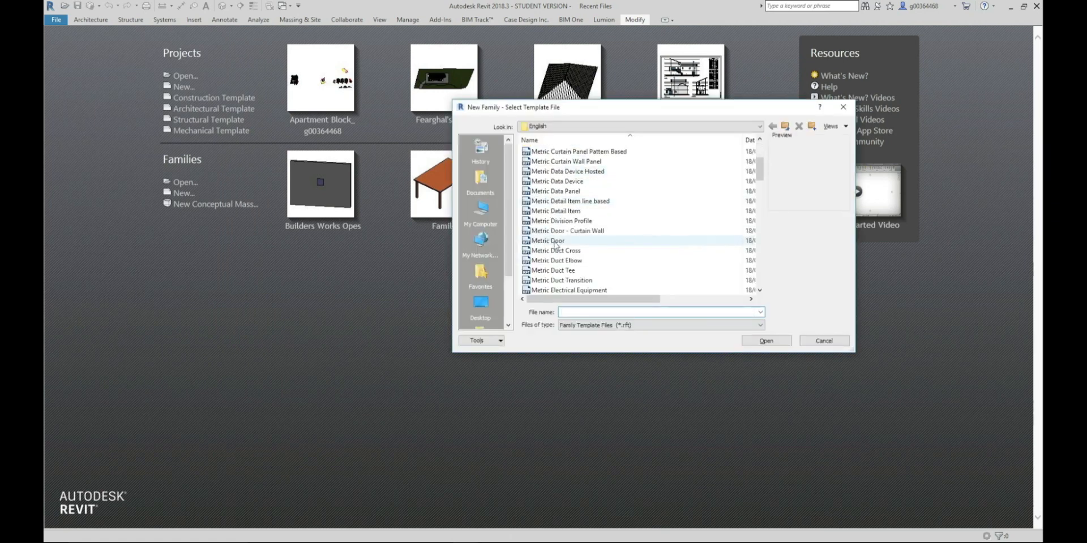
{"action": "scroll", "coordinate": [615, 268], "scroll_direction": "down", "scroll_amount": 5}
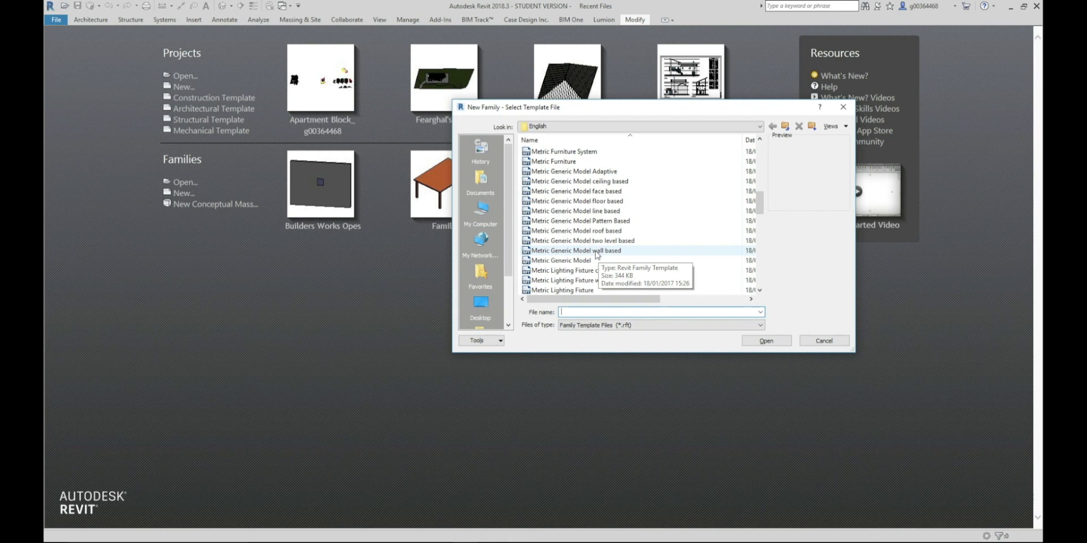
{"action": "left_click", "coordinate": [601, 252]}
{"action": "left_click", "coordinate": [764, 342]}
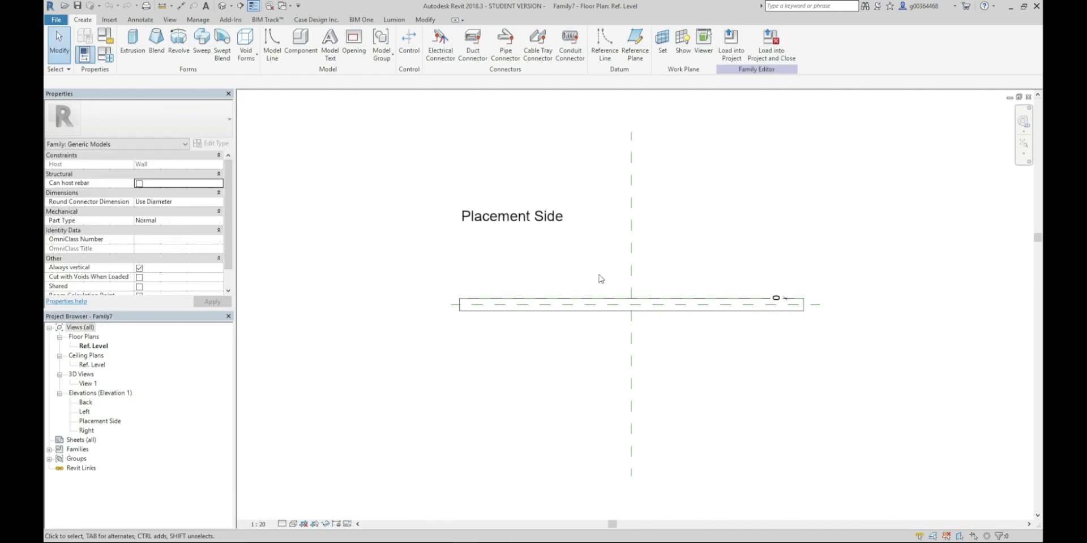
{"action": "left_click", "coordinate": [538, 310]}
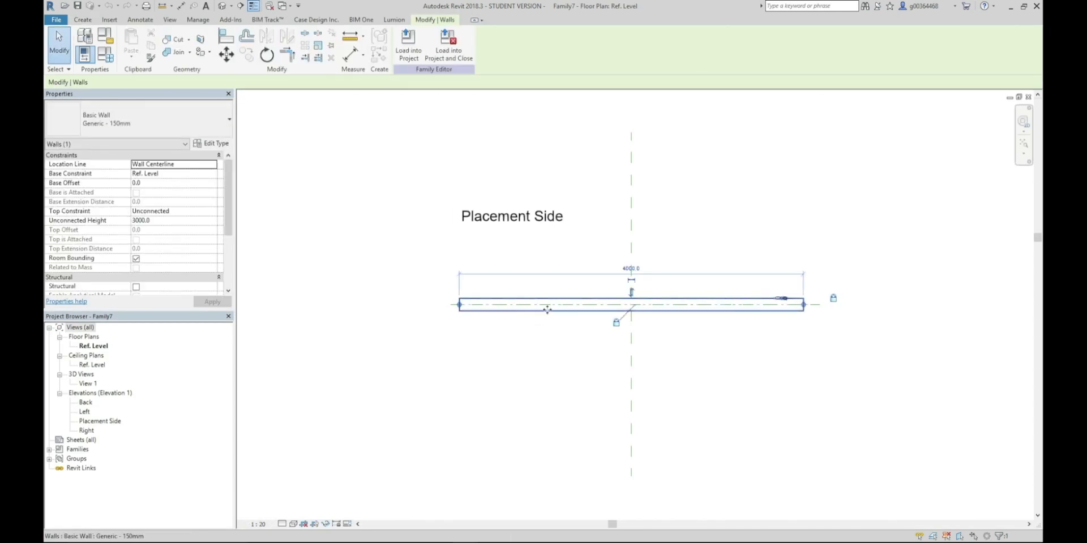
{"action": "left_click", "coordinate": [331, 45]}
{"action": "left_click", "coordinate": [439, 162]}
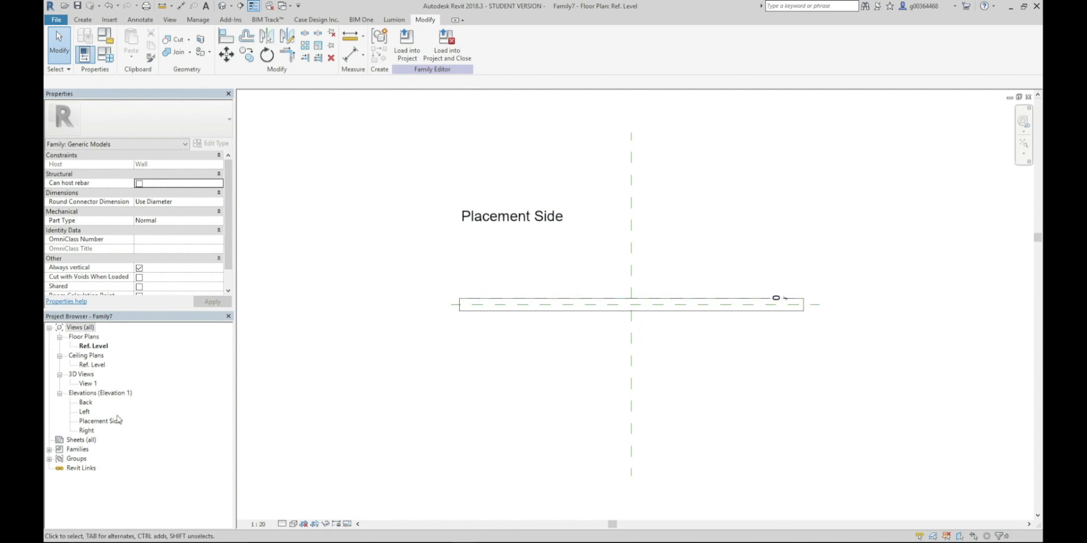
Open the Placement Side elevation view
{"action": "left_click", "coordinate": [100, 422]}
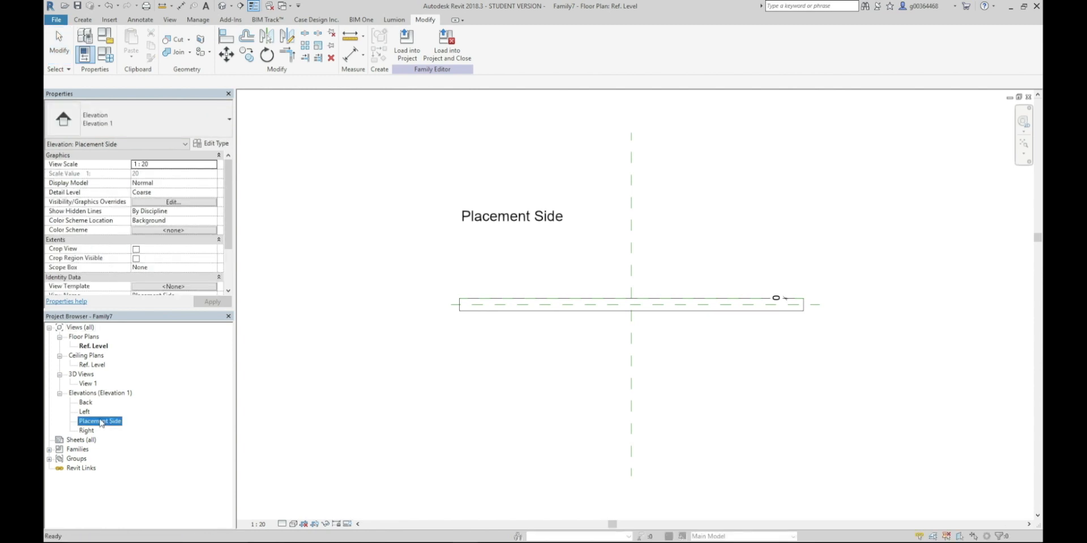
{"action": "double_click", "coordinate": [101, 422]}
{"action": "left_click", "coordinate": [1022, 144]}
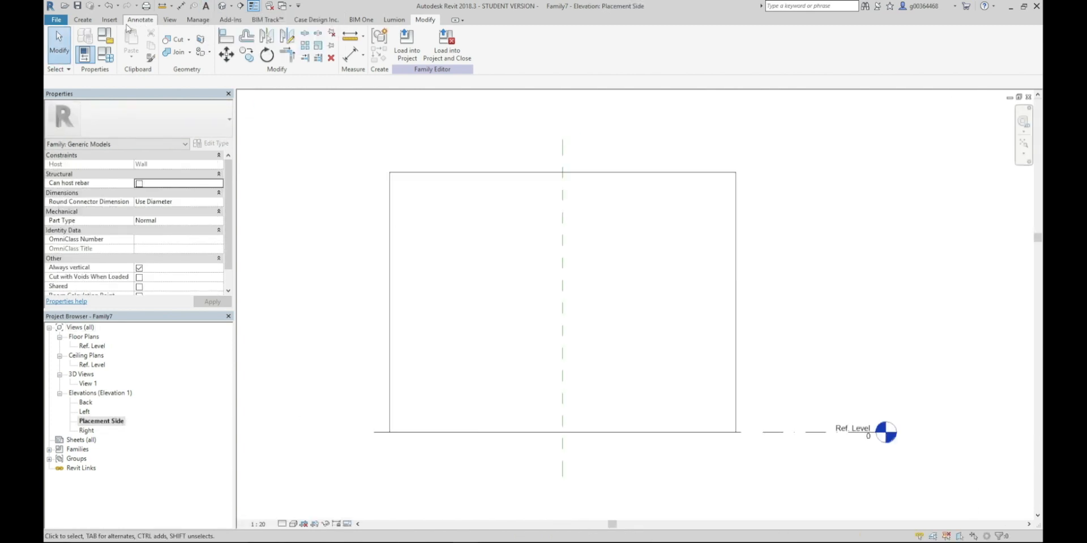
Draw two horizontal reference planes across the middle of the wall, about 740 mm apart
{"action": "left_click", "coordinate": [83, 21]}
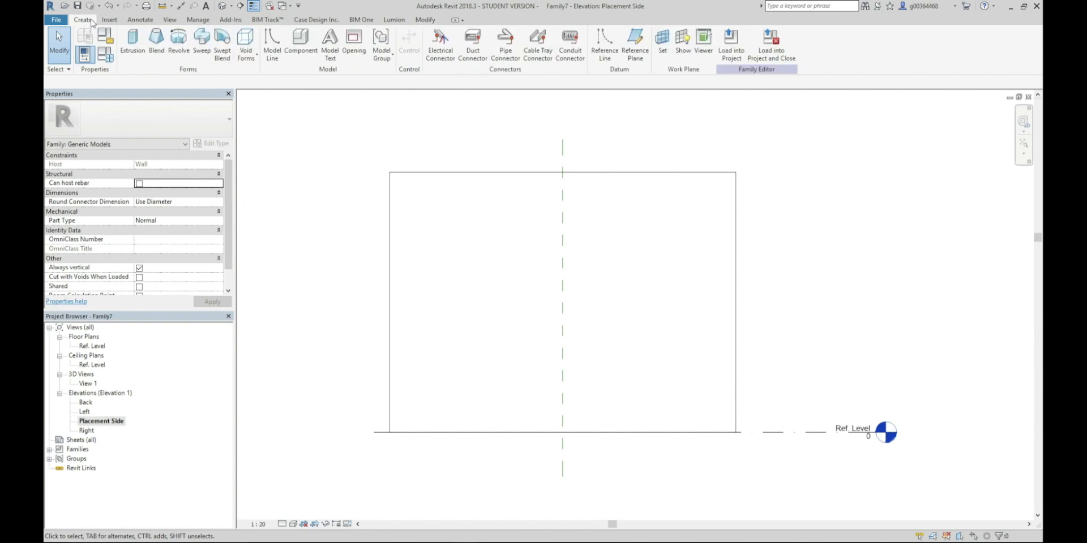
{"action": "left_click", "coordinate": [635, 45]}
{"action": "left_click", "coordinate": [451, 257]}
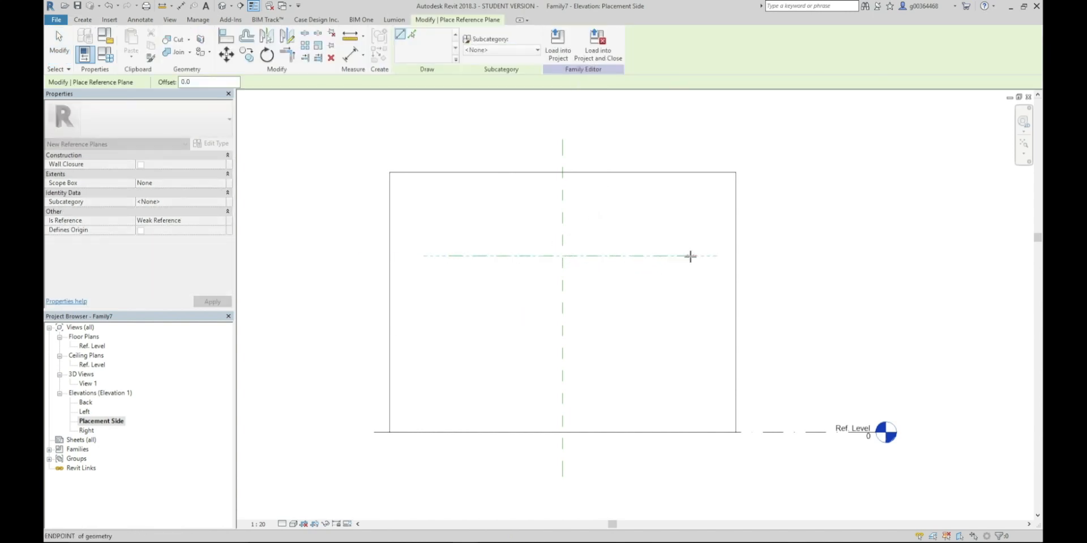
{"action": "left_click", "coordinate": [690, 255]}
{"action": "left_click", "coordinate": [451, 320]}
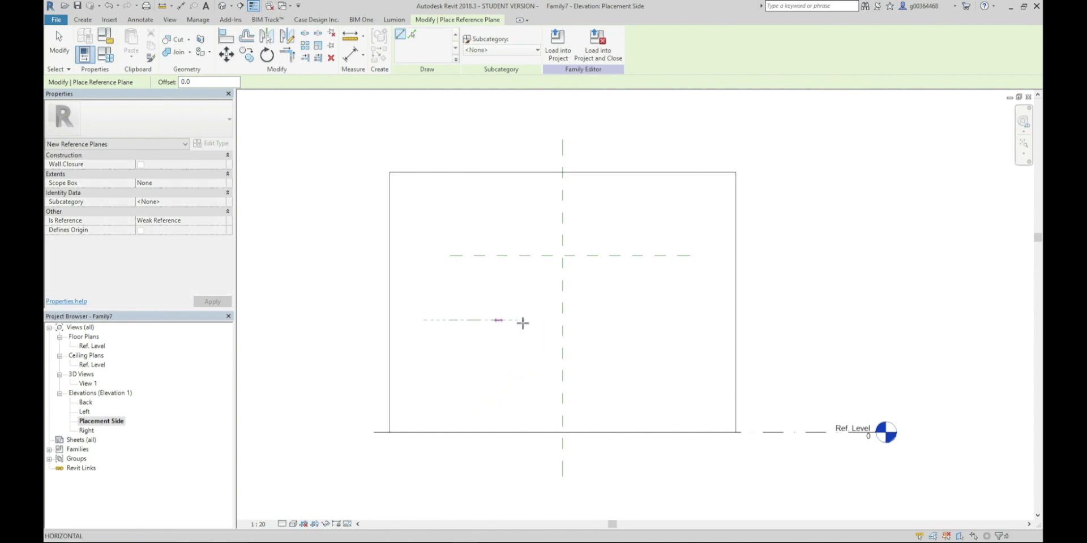
{"action": "left_click", "coordinate": [685, 320]}
Draw a vertical reference plane about 618 mm left of the centre plane, crossing both horizontal planes
{"action": "left_click", "coordinate": [508, 214]}
{"action": "left_click", "coordinate": [509, 362]}
{"action": "key", "text": "Escape"}
{"action": "key", "text": "Escape"}
Mirror a copy of the left vertical reference plane about the Center (Left/Right) plane
{"action": "left_click", "coordinate": [509, 280]}
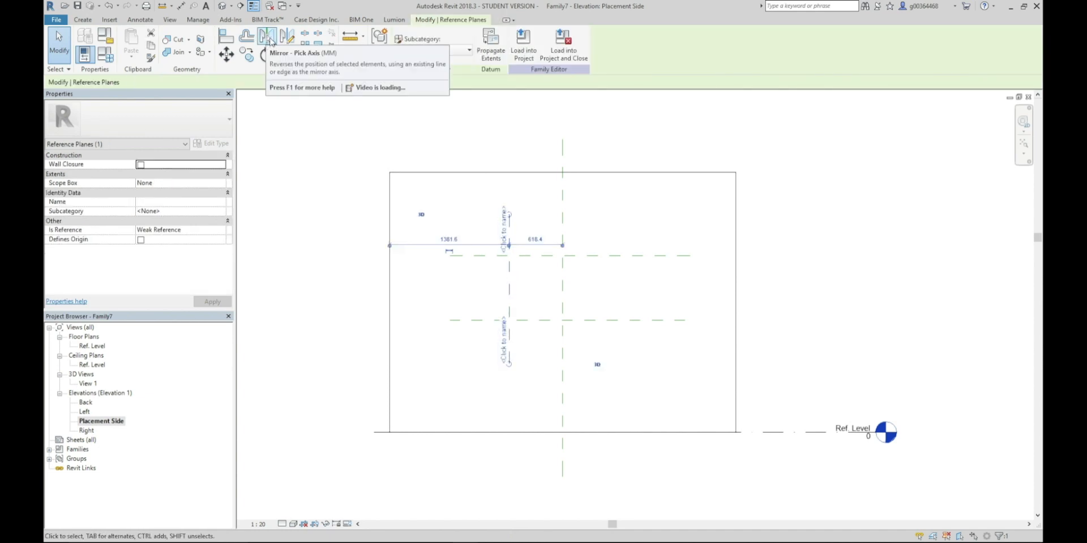
{"action": "left_click", "coordinate": [268, 37]}
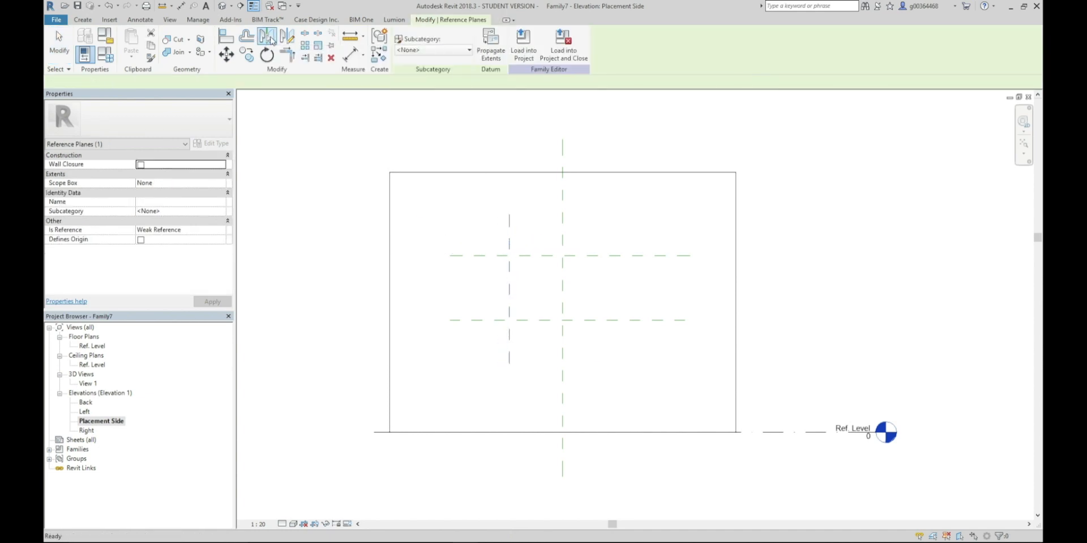
{"action": "left_click", "coordinate": [562, 287]}
{"action": "left_click", "coordinate": [466, 146]}
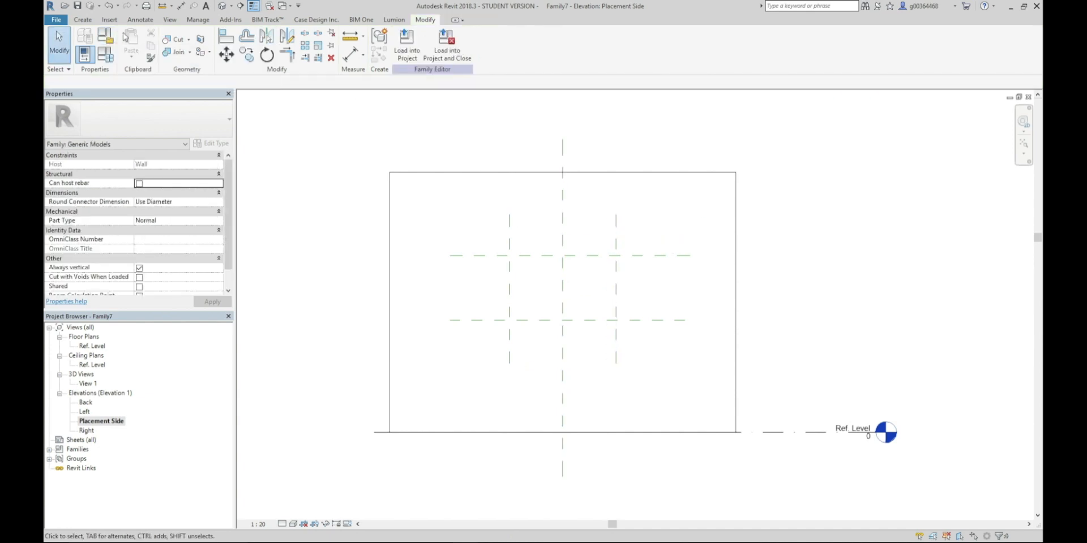
Place a continuous aligned dimension across the three vertical reference planes above the wall and make its segments equal
{"action": "left_click", "coordinate": [140, 20]}
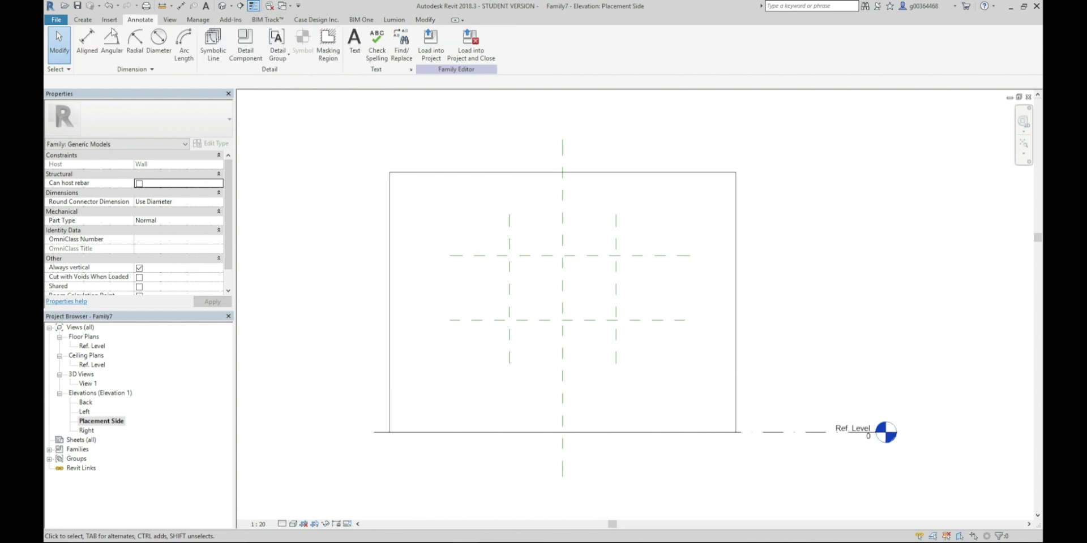
{"action": "left_click", "coordinate": [85, 39]}
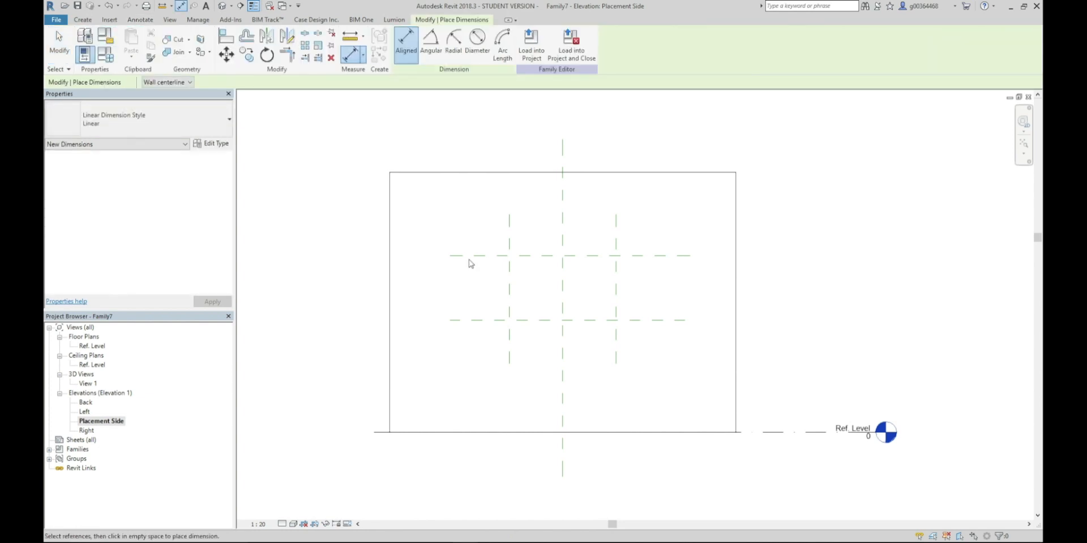
{"action": "left_click", "coordinate": [508, 285]}
{"action": "left_click", "coordinate": [562, 274]}
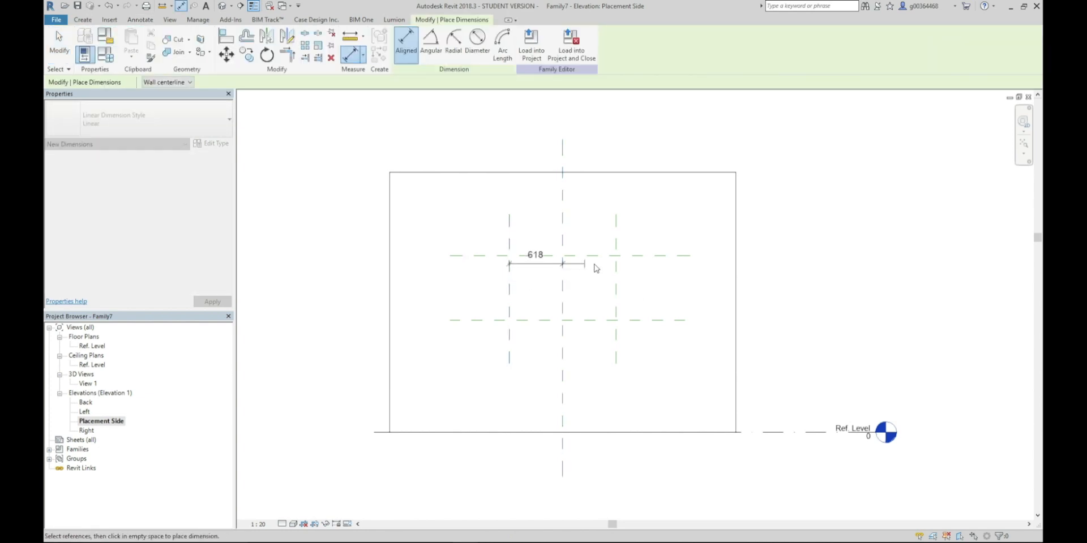
{"action": "left_click", "coordinate": [616, 277]}
{"action": "left_click", "coordinate": [600, 154]}
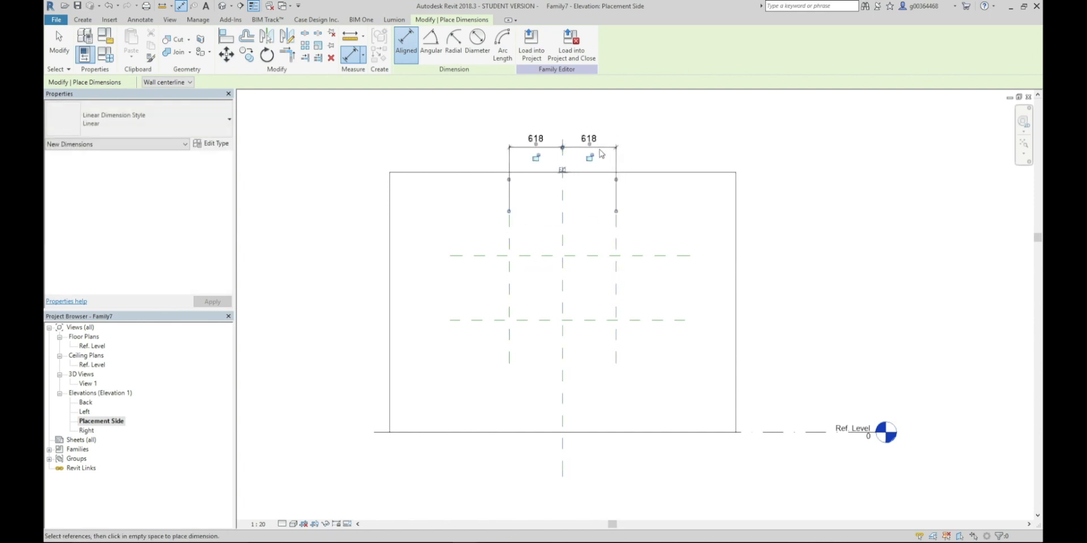
{"action": "left_click", "coordinate": [562, 170]}
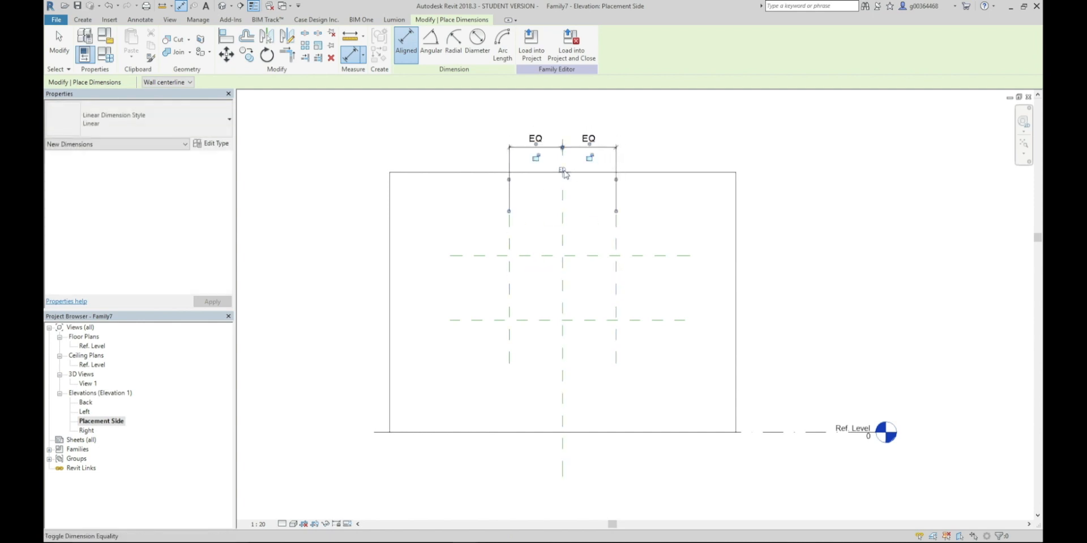
Add an overall aligned dimension between the two outer vertical reference planes, above the equality dimension
{"action": "left_click", "coordinate": [509, 286]}
{"action": "left_click", "coordinate": [616, 280]}
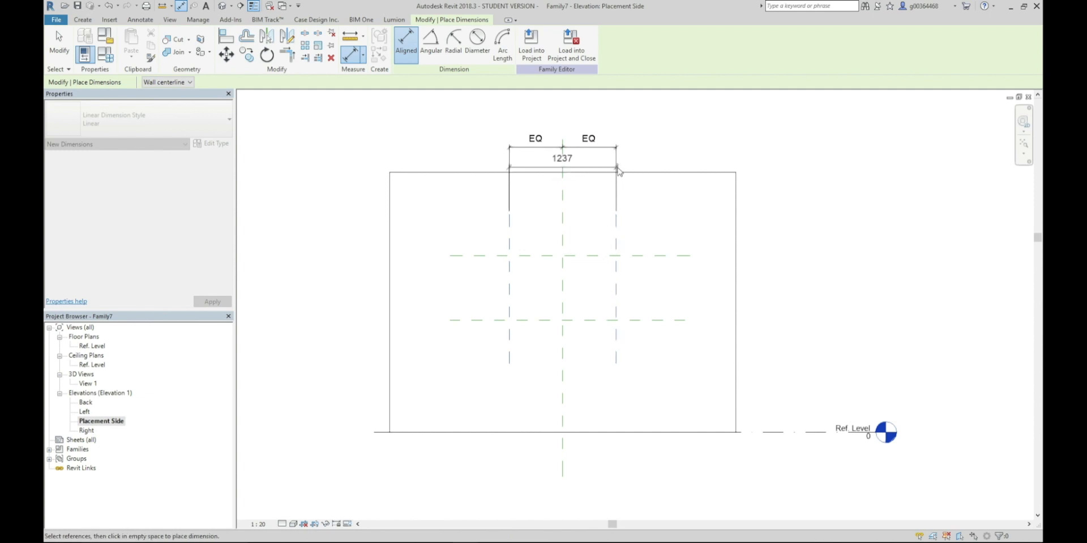
{"action": "left_click", "coordinate": [611, 117]}
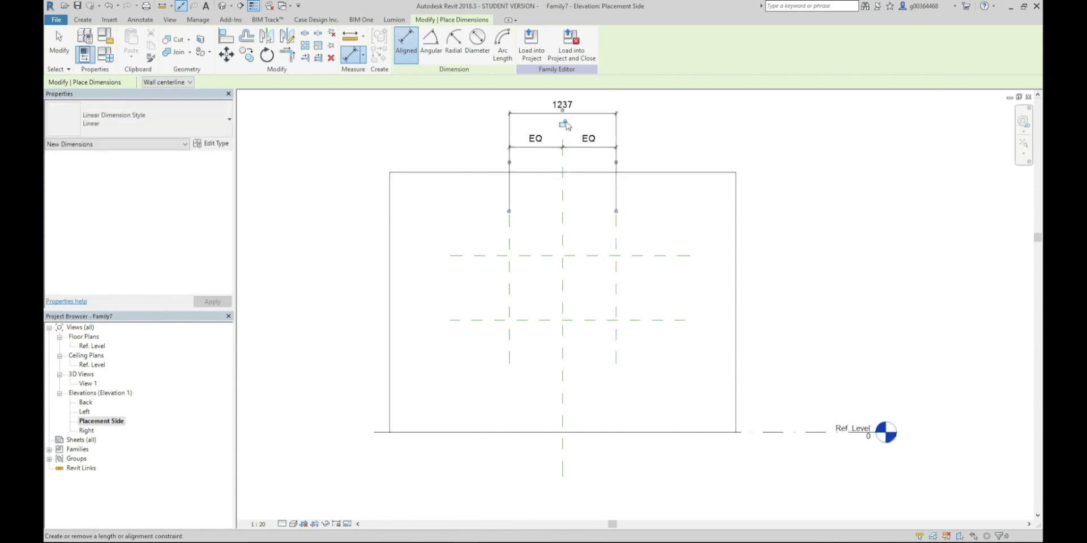
Dimension the distance between the two horizontal reference planes, placing the dimension to their left
{"action": "left_click", "coordinate": [484, 320]}
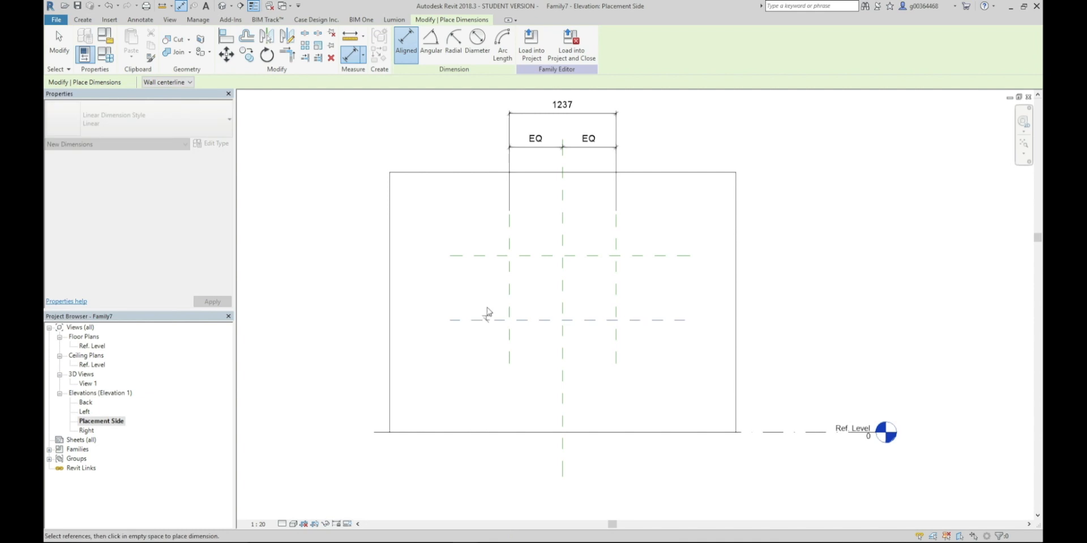
{"action": "left_click", "coordinate": [475, 255]}
{"action": "left_click", "coordinate": [419, 287]}
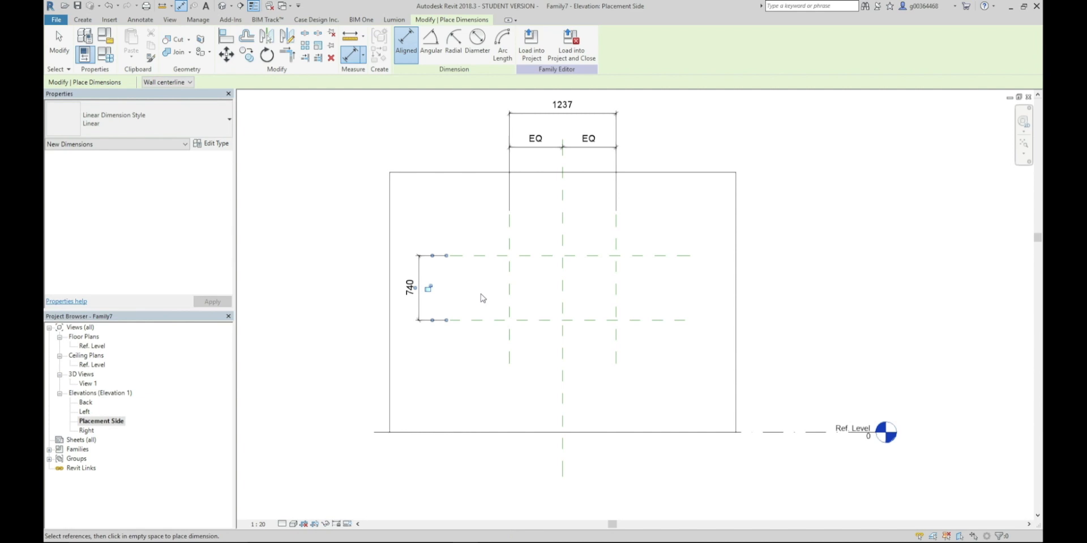
{"action": "key", "text": "Escape"}
{"action": "key", "text": "Escape"}
Start a shared parameter for the overall width dimension and create the shared parameter file Builders Works Opes.txt in the Shared Parameters folder
{"action": "middle_click_drag", "start_coordinate": [482, 293], "coordinate": [479, 326]}
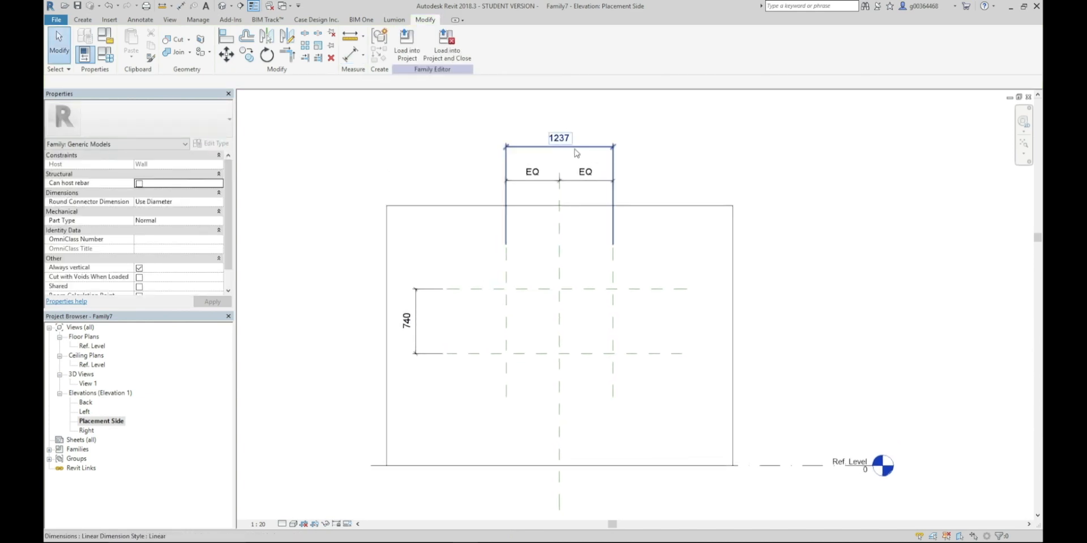
{"action": "left_click", "coordinate": [592, 149]}
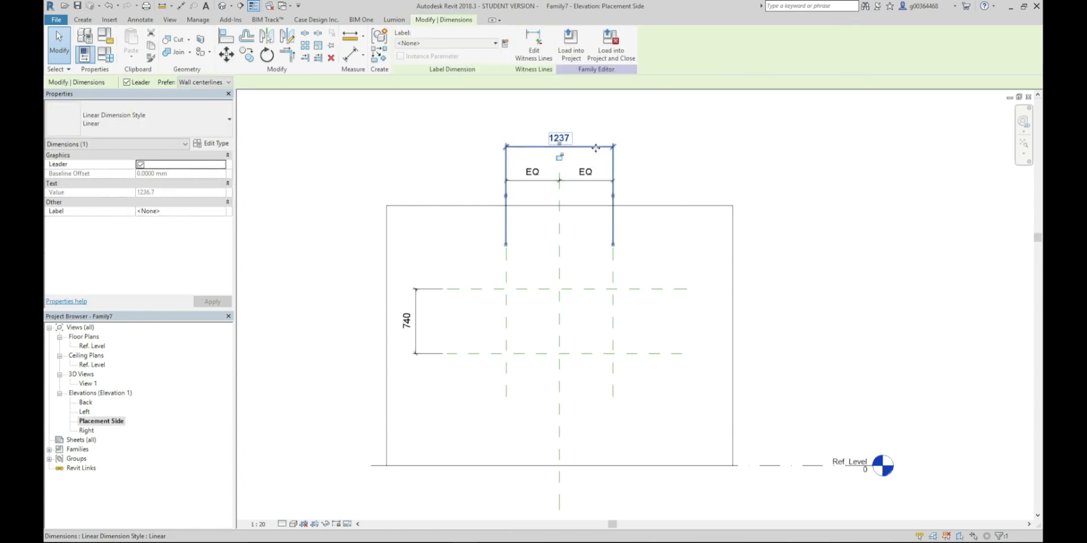
{"action": "left_click", "coordinate": [504, 44]}
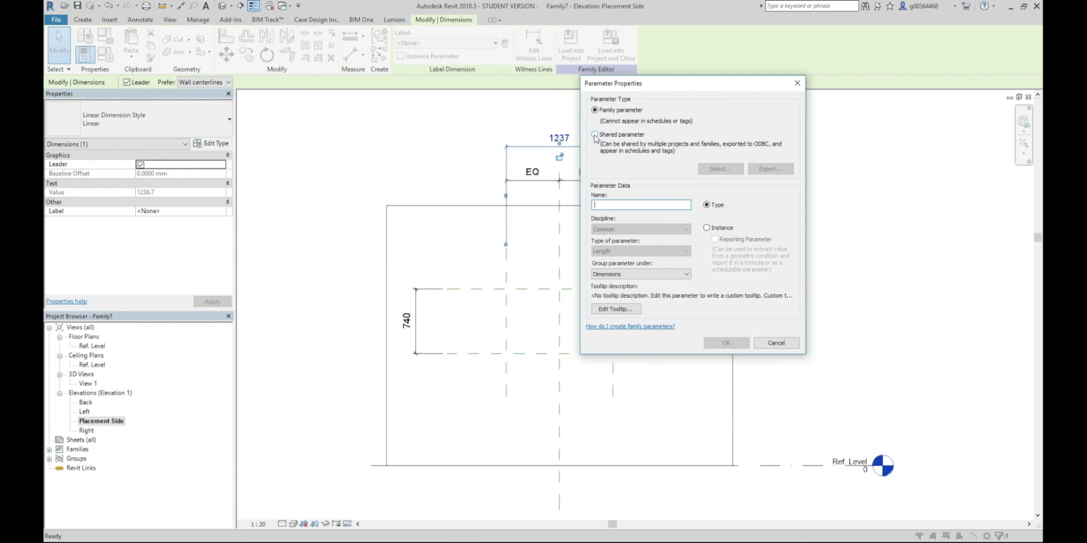
{"action": "left_click", "coordinate": [595, 134]}
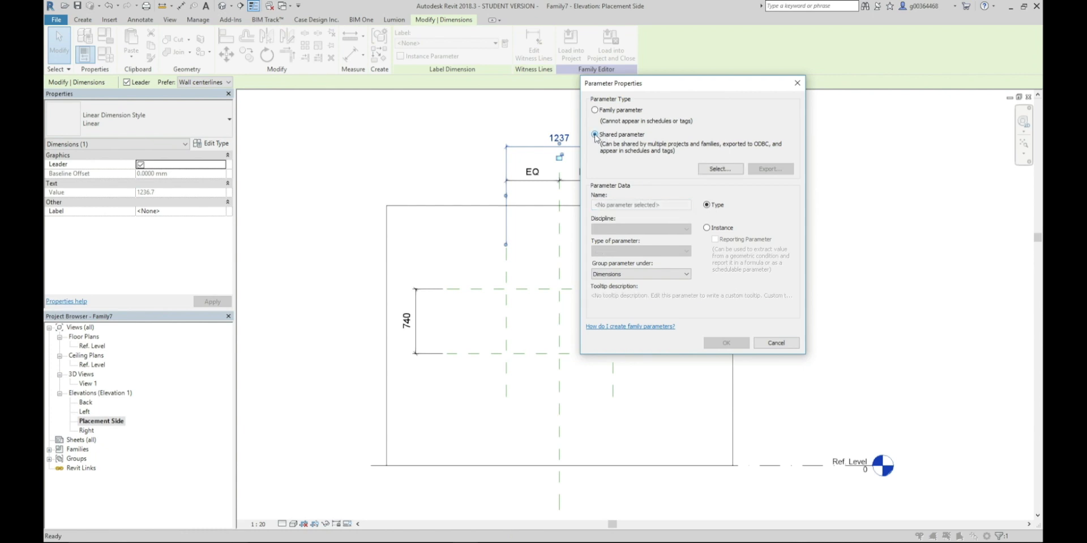
{"action": "left_click", "coordinate": [712, 168]}
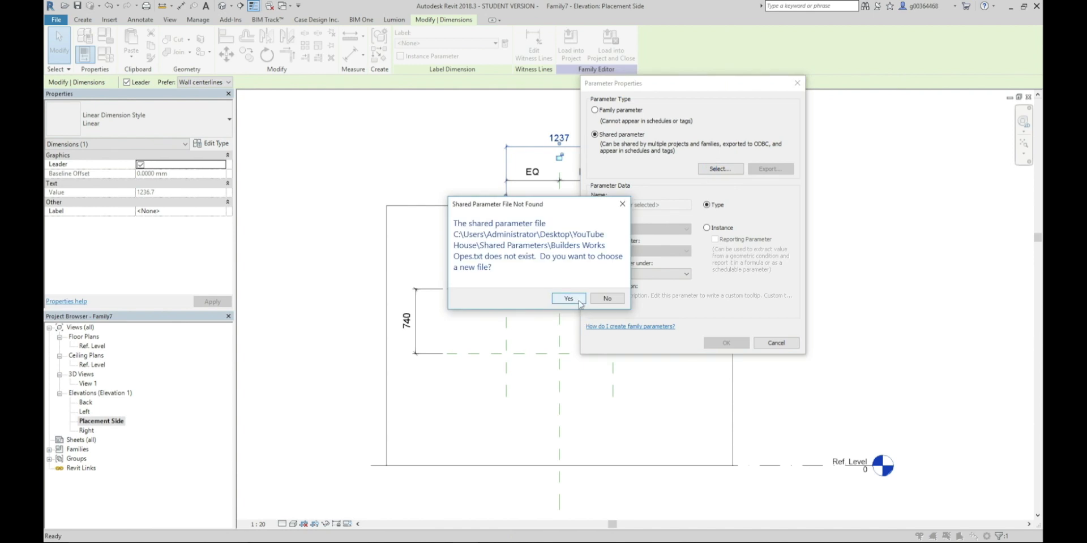
{"action": "left_click", "coordinate": [578, 298]}
{"action": "left_click", "coordinate": [772, 137]}
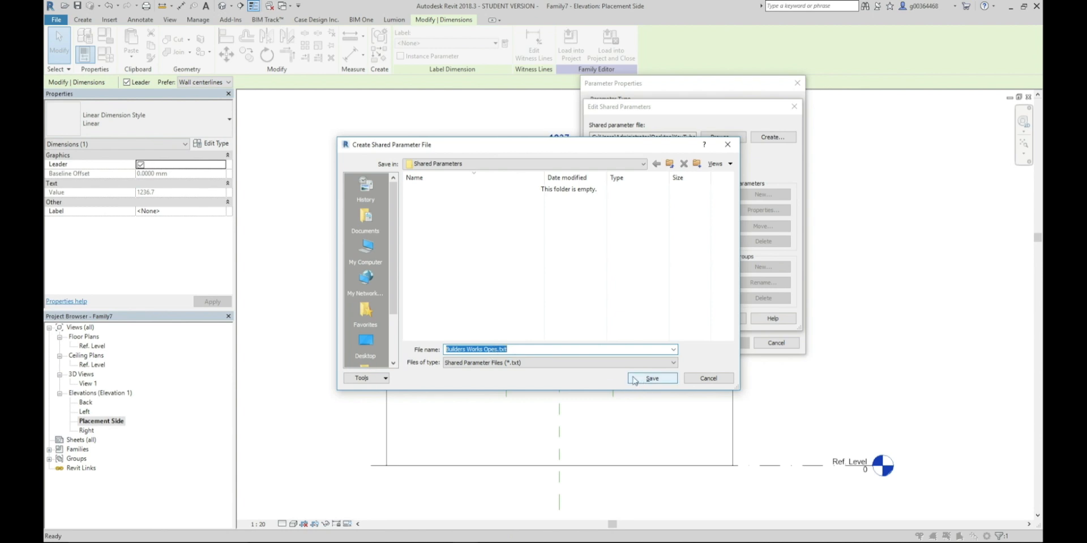
{"action": "left_click", "coordinate": [651, 378]}
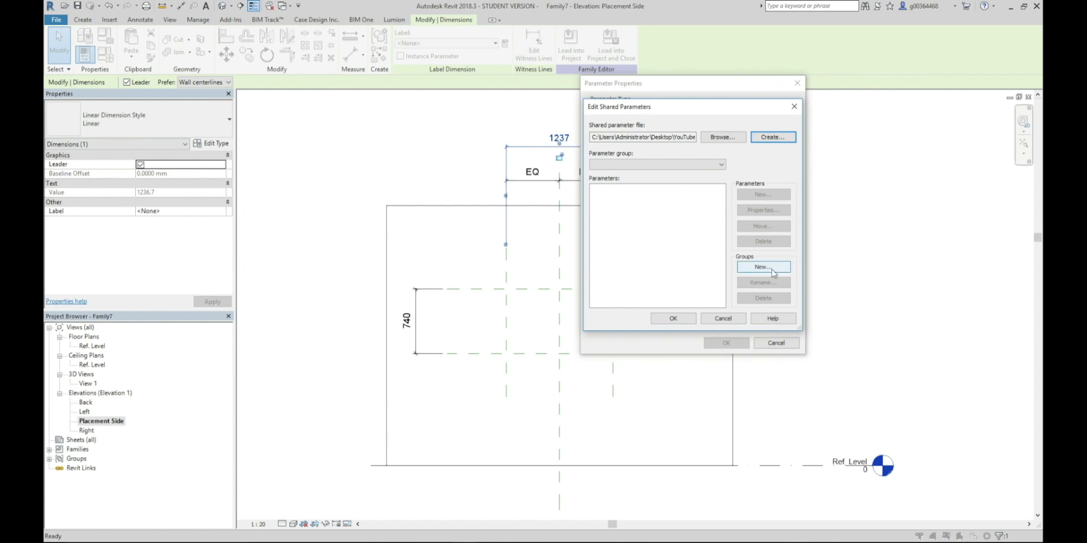
Create a shared parameter group named Builders Works Ope
{"action": "left_click", "coordinate": [773, 269]}
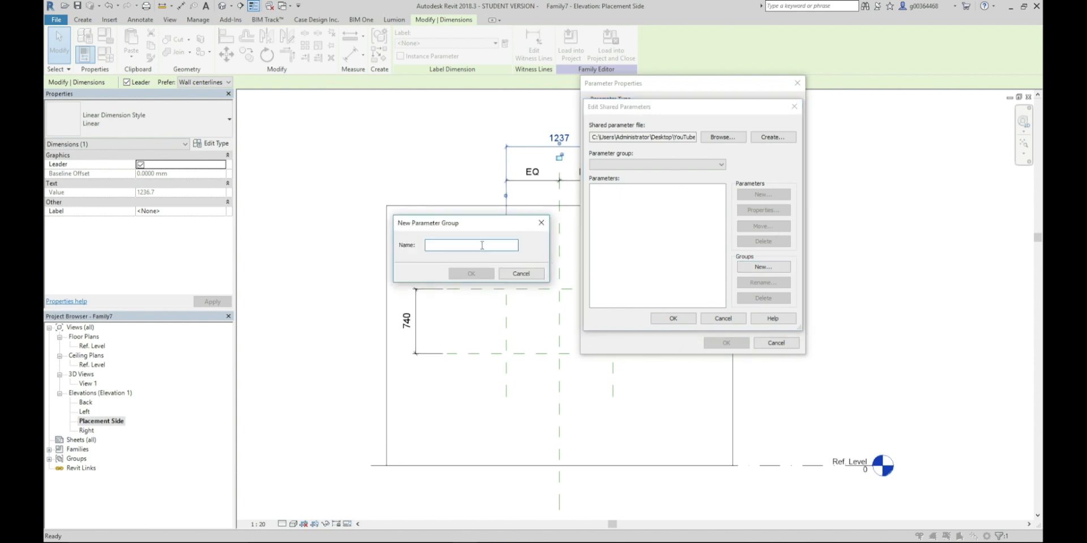
{"action": "type", "text": "Builders Works Ope"}
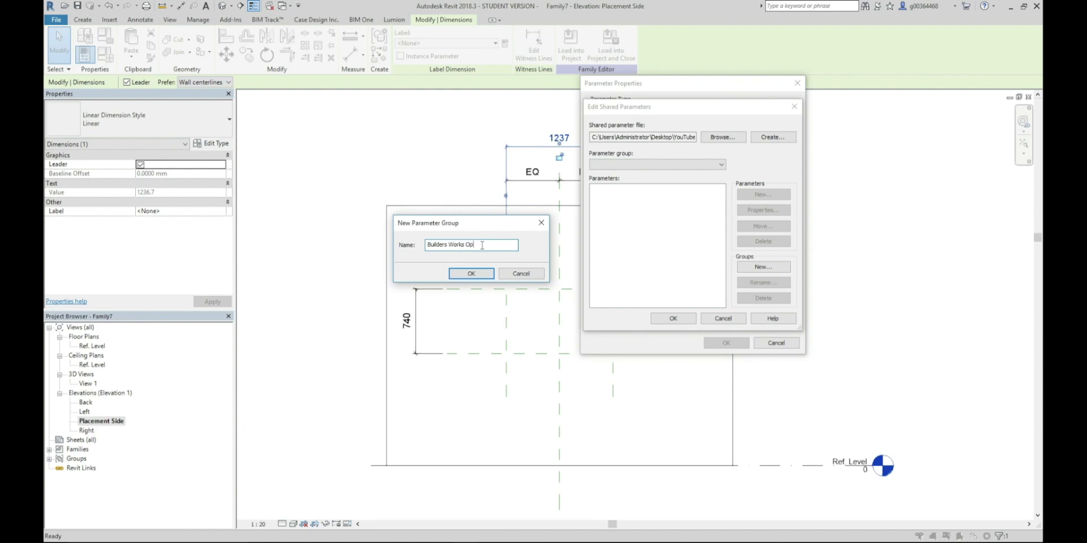
{"action": "left_click", "coordinate": [472, 274]}
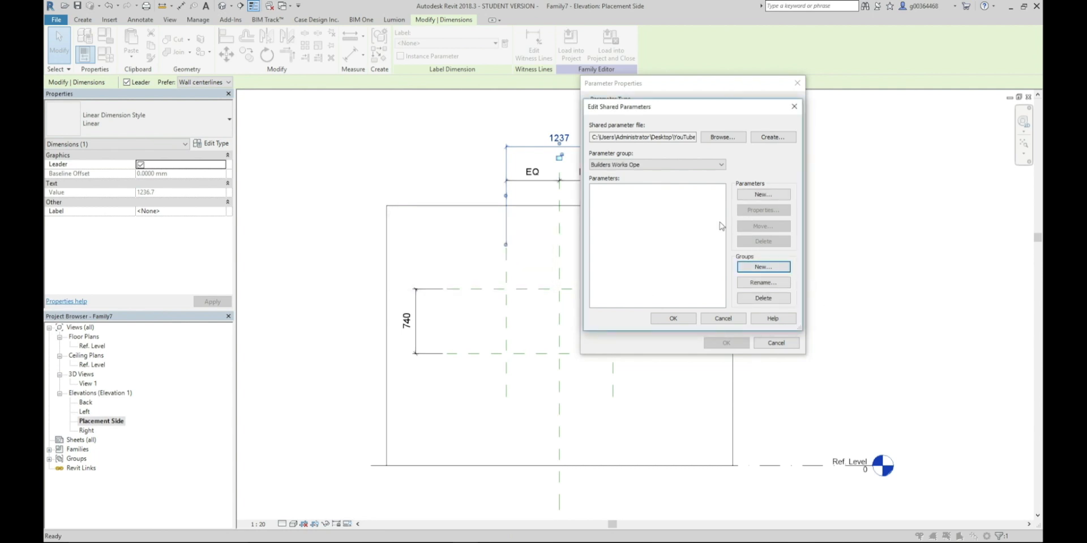
Add a shared parameter named Ope Width to the group, with discipline Common and type Length
{"action": "left_click", "coordinate": [767, 195]}
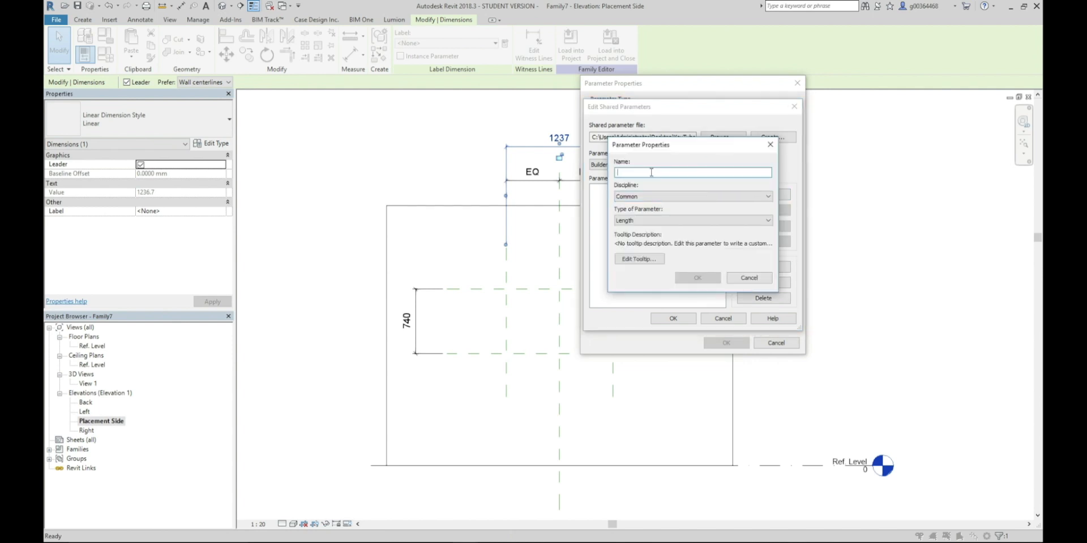
{"action": "type", "text": "Ope Width"}
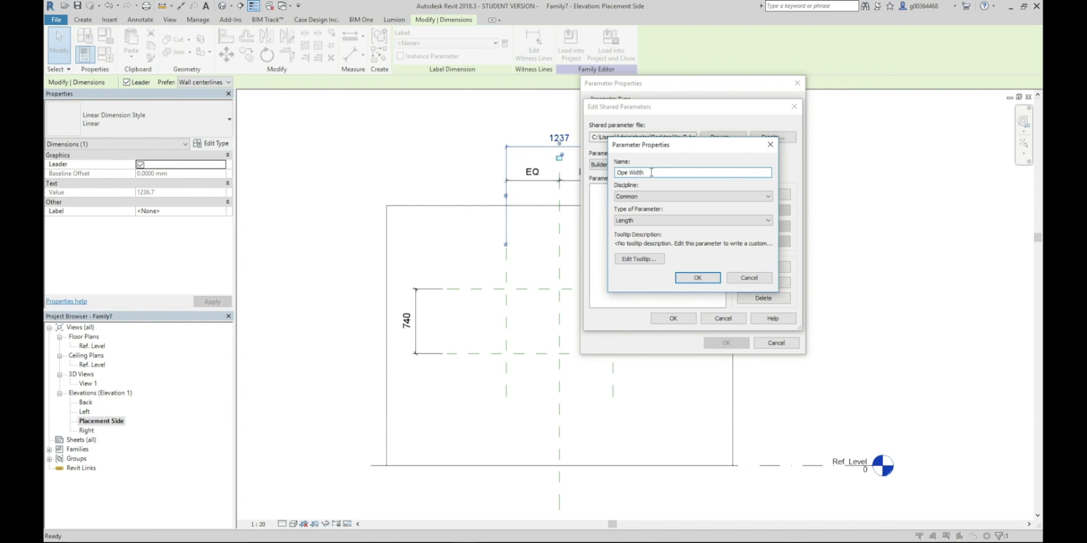
{"action": "left_click", "coordinate": [696, 277]}
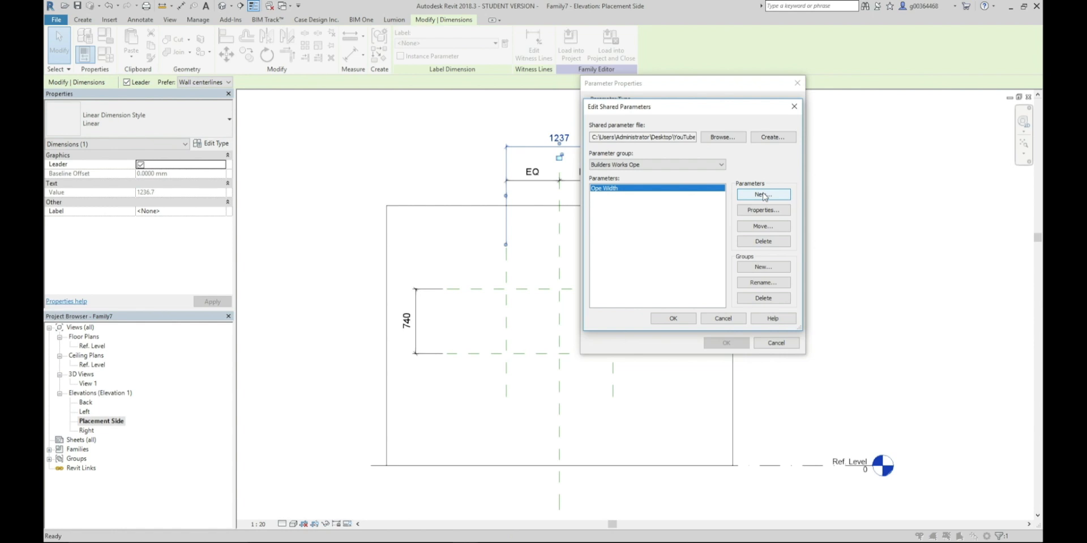
Add shared parameters named Ope Height and Ope Depth to the Builders Works Ope group, both with discipline Common and type Length
{"action": "left_click", "coordinate": [763, 195]}
{"action": "type", "text": "Ope Height"}
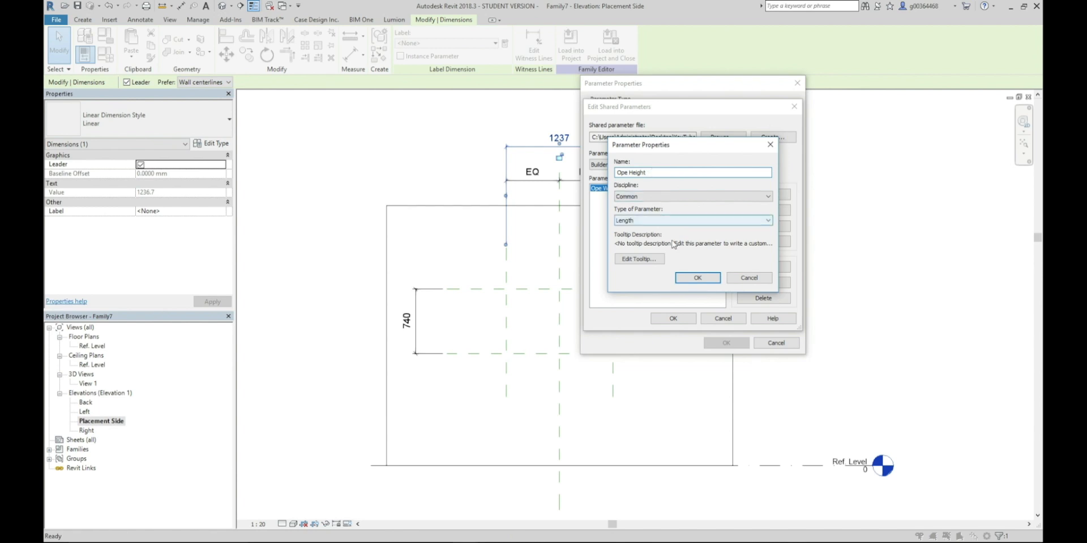
{"action": "left_click", "coordinate": [697, 277]}
{"action": "left_click", "coordinate": [761, 195]}
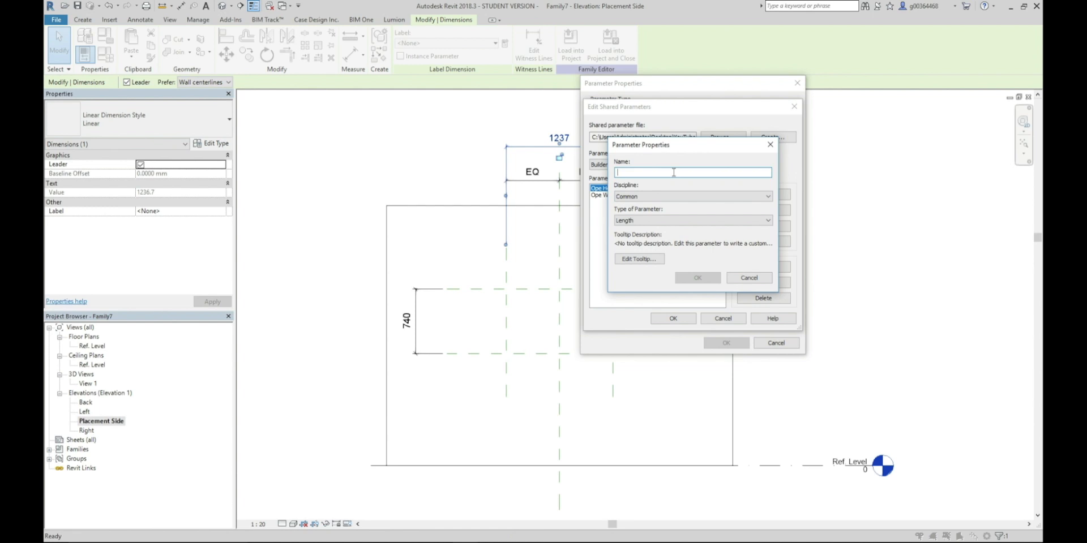
{"action": "type", "text": "Ope Depth"}
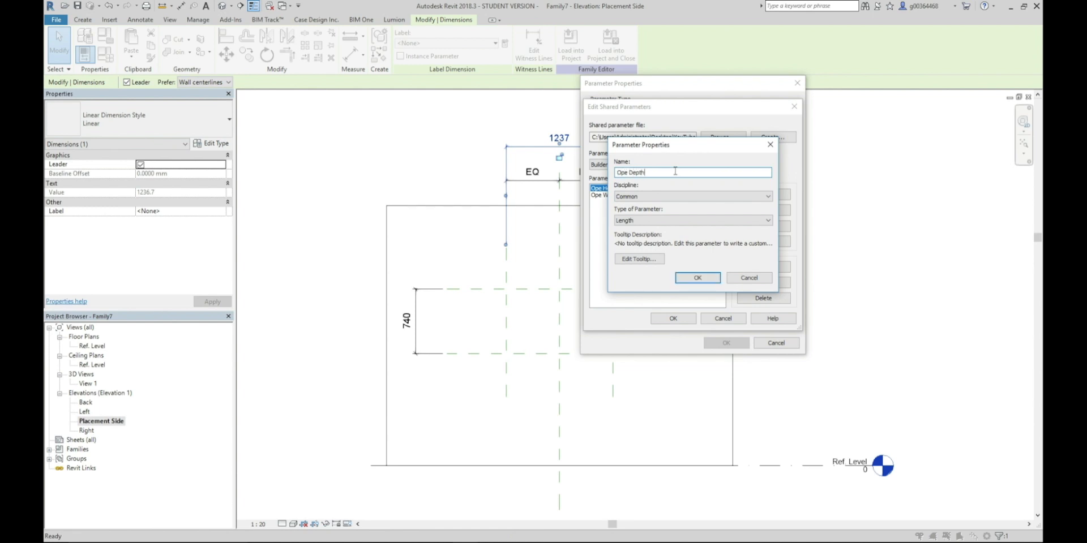
{"action": "left_click", "coordinate": [696, 277]}
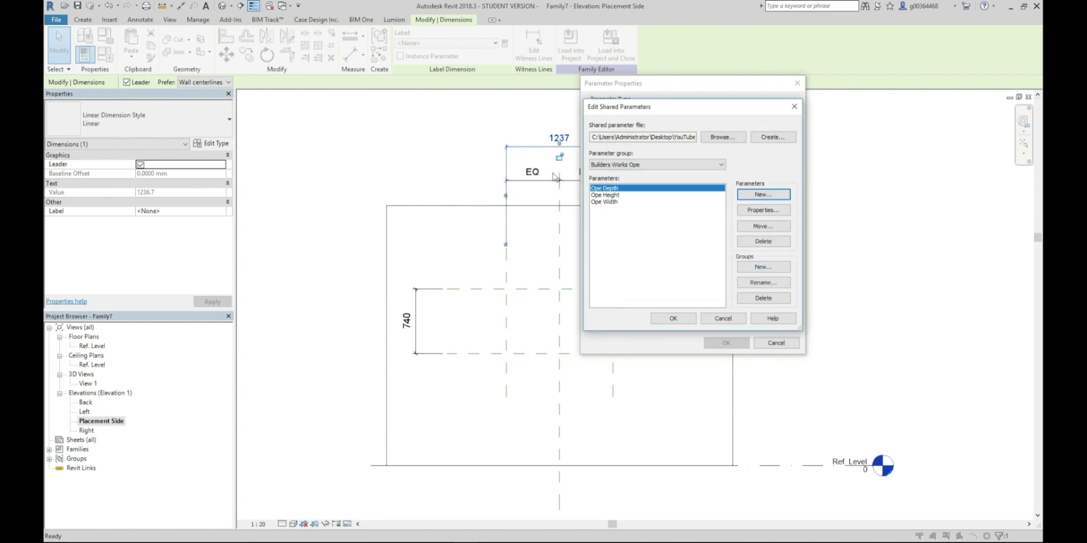
Label the overall width dimension with the shared parameter Ope Width as an instance parameter grouped under Dimensions
{"action": "left_click", "coordinate": [617, 203]}
{"action": "left_click", "coordinate": [683, 320]}
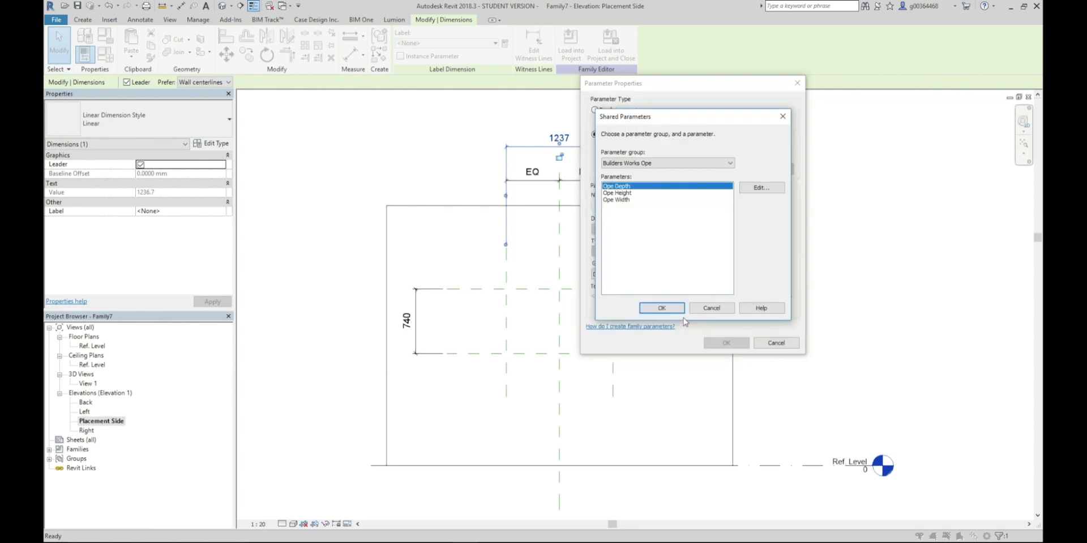
{"action": "left_click", "coordinate": [620, 201]}
{"action": "left_click", "coordinate": [662, 307]}
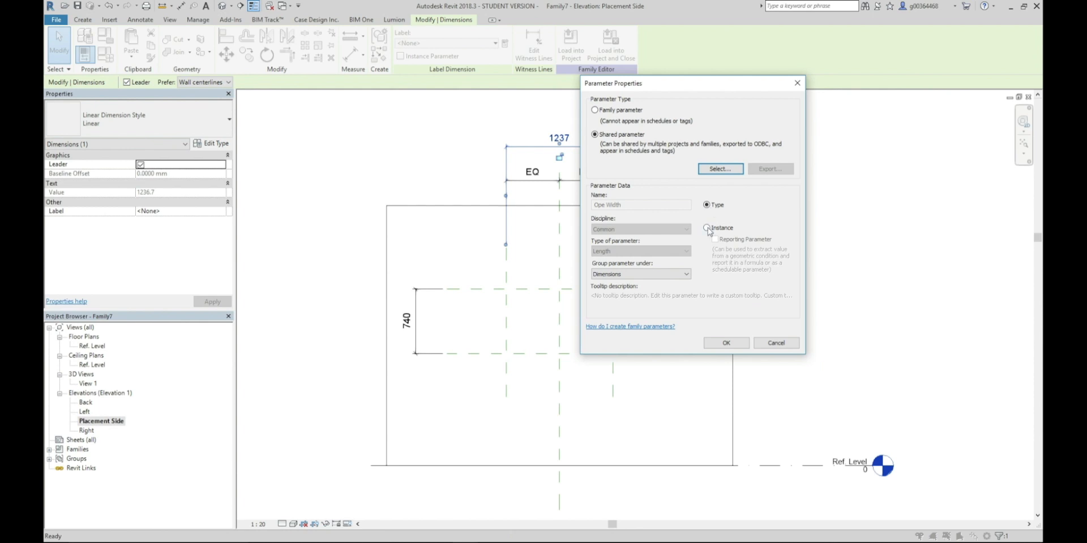
{"action": "left_click", "coordinate": [707, 227]}
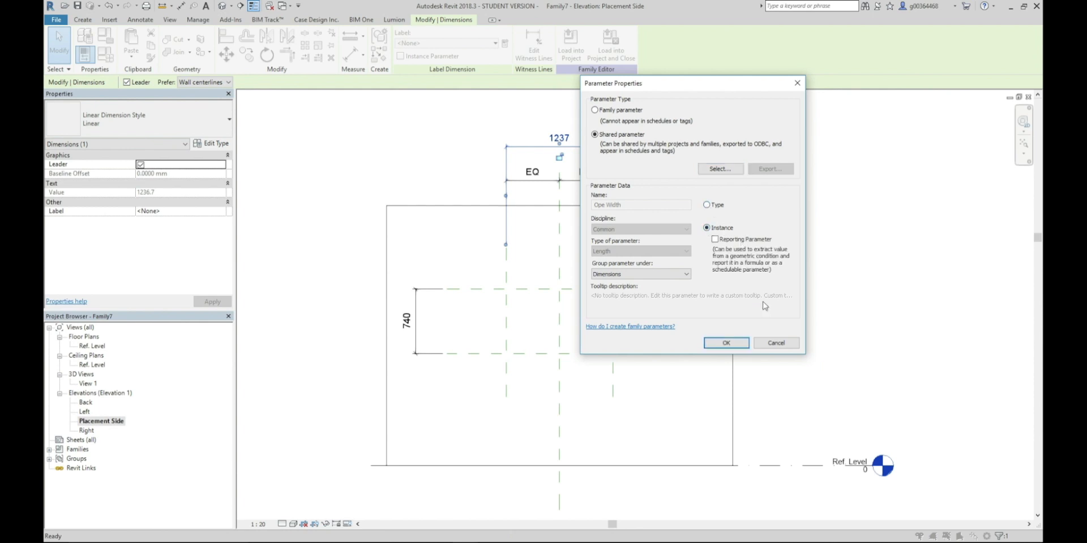
{"action": "left_click", "coordinate": [729, 344]}
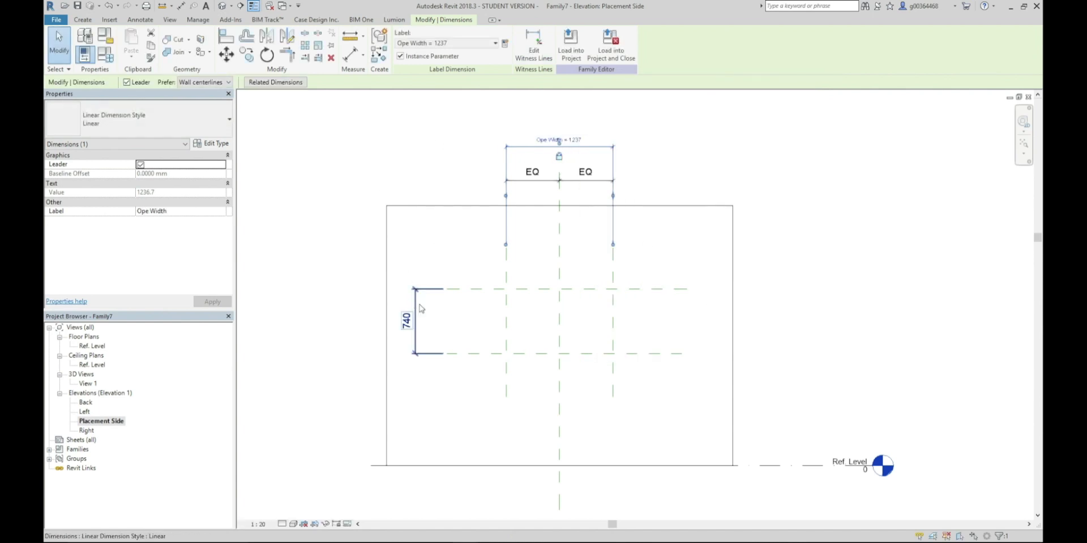
Label the dimension between the two horizontal reference planes with the shared parameter Ope Height as an instance parameter
{"action": "left_click", "coordinate": [414, 313]}
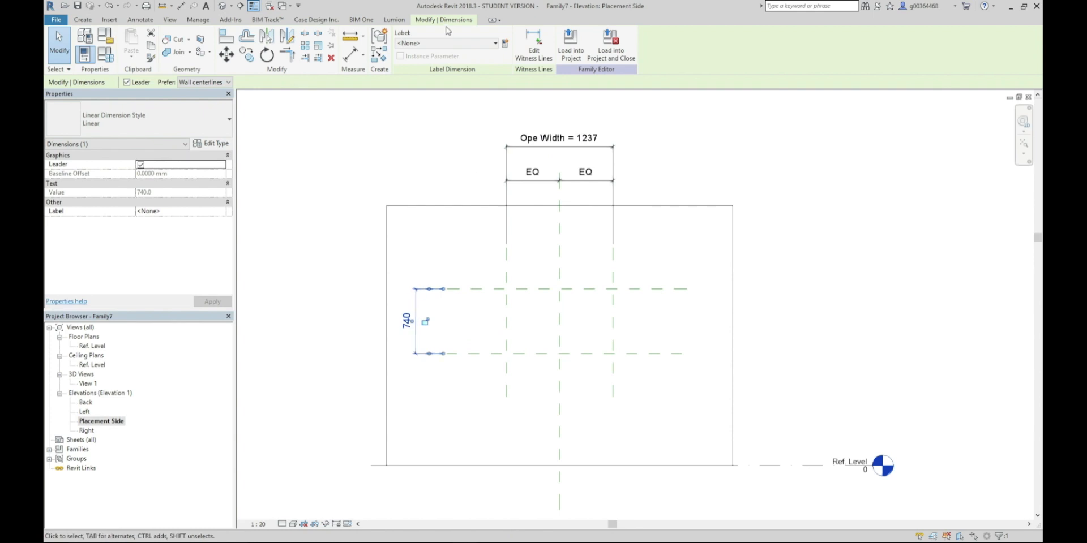
{"action": "left_click", "coordinate": [504, 43]}
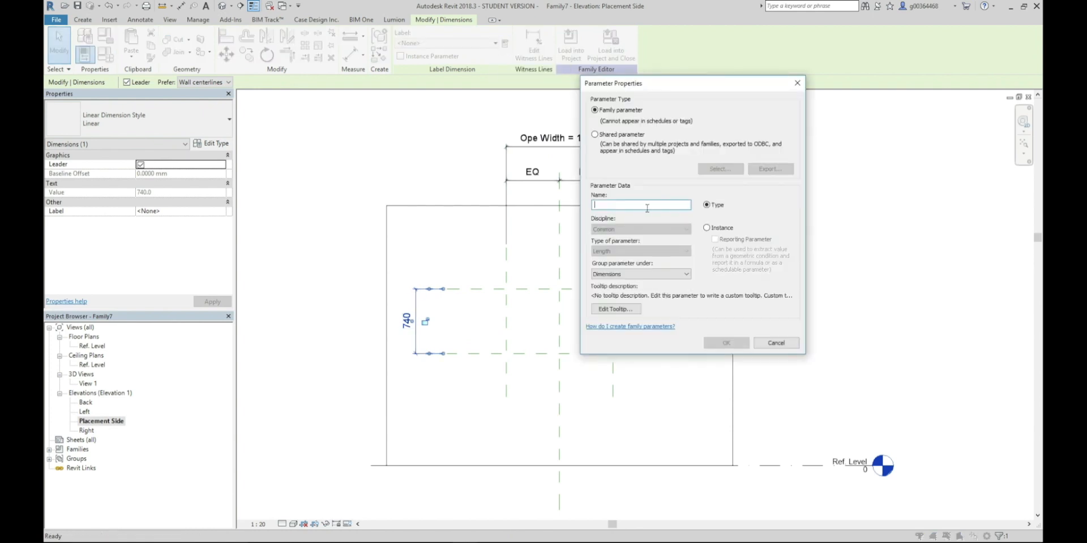
{"action": "left_click", "coordinate": [594, 135]}
{"action": "left_click", "coordinate": [720, 169]}
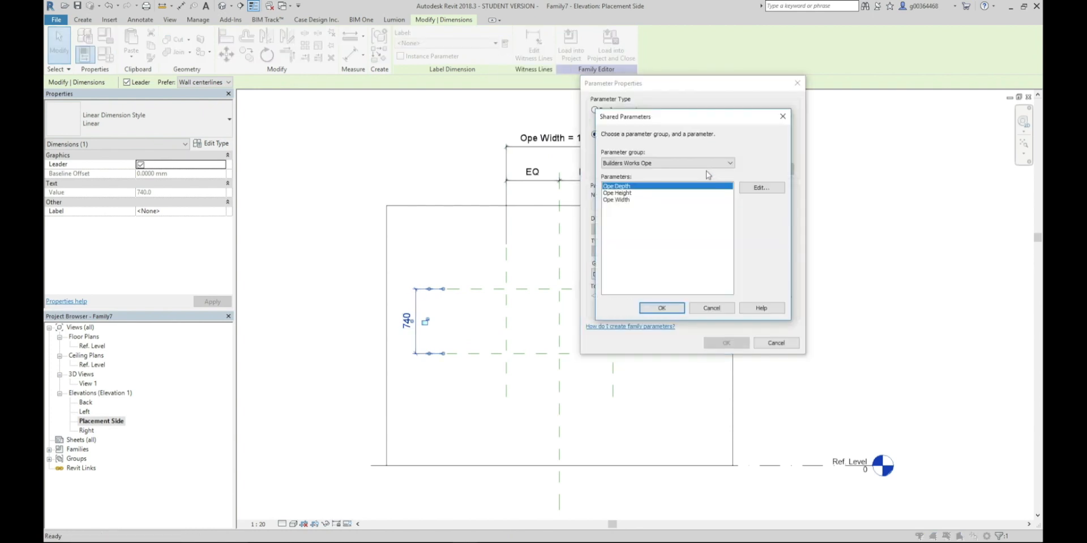
{"action": "left_click", "coordinate": [617, 193]}
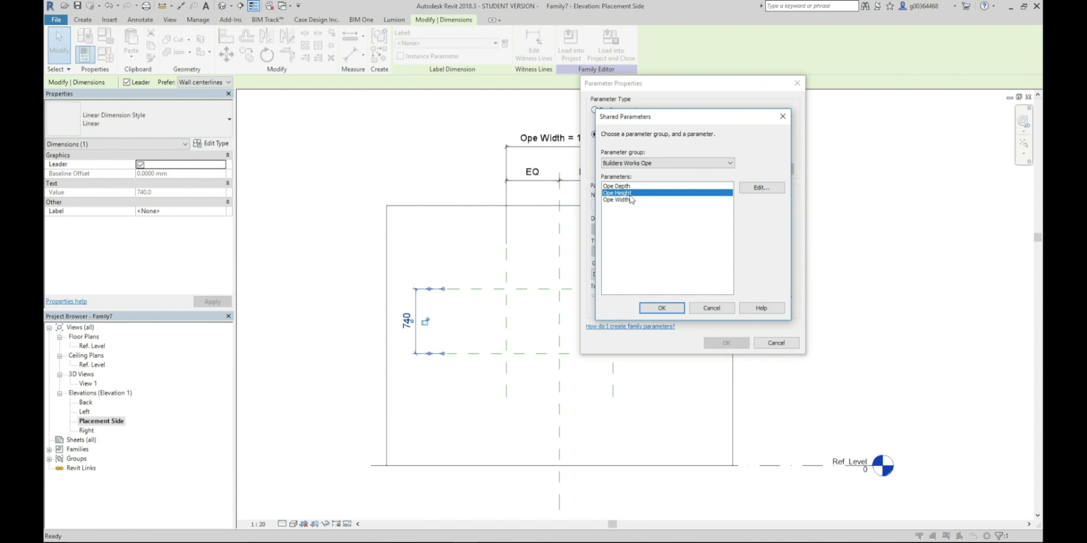
{"action": "left_click", "coordinate": [661, 309]}
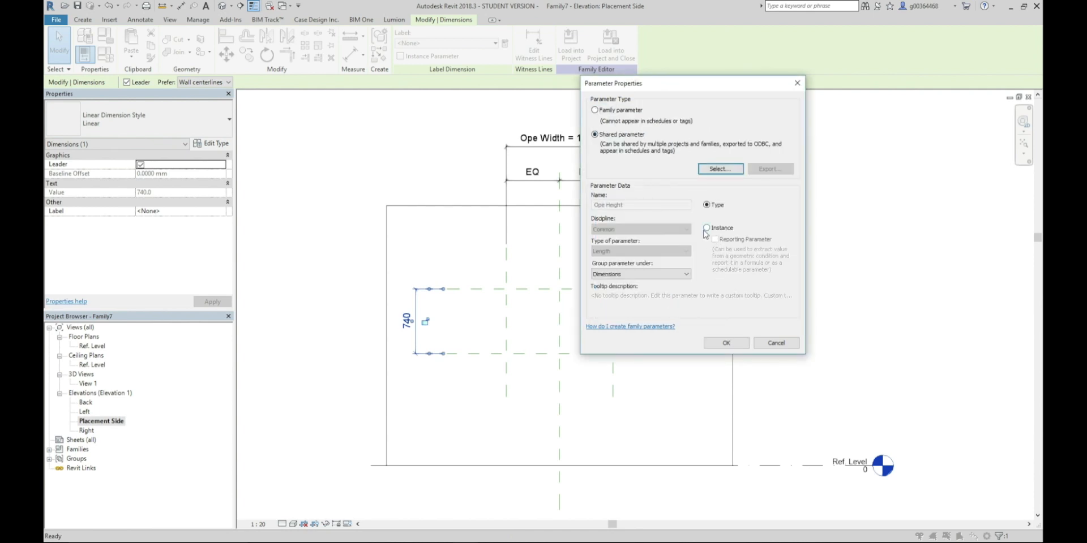
{"action": "left_click", "coordinate": [707, 228]}
{"action": "left_click", "coordinate": [726, 343]}
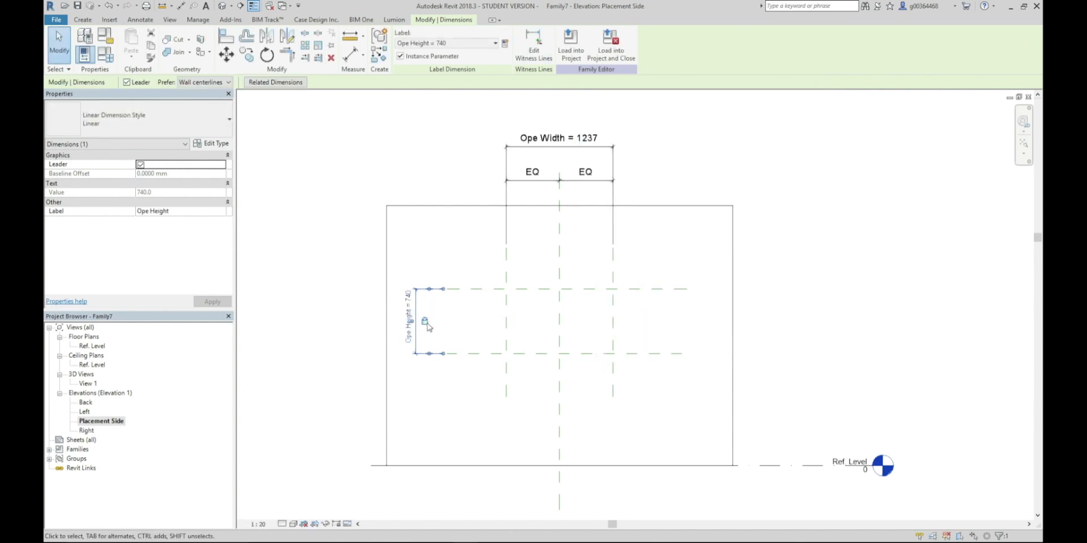
In the Ref. Level floor plan, sketch a rectangular extrusion profile about 1237 by 316 mm across the wall, between the outer vertical reference planes
{"action": "double_click", "coordinate": [93, 345]}
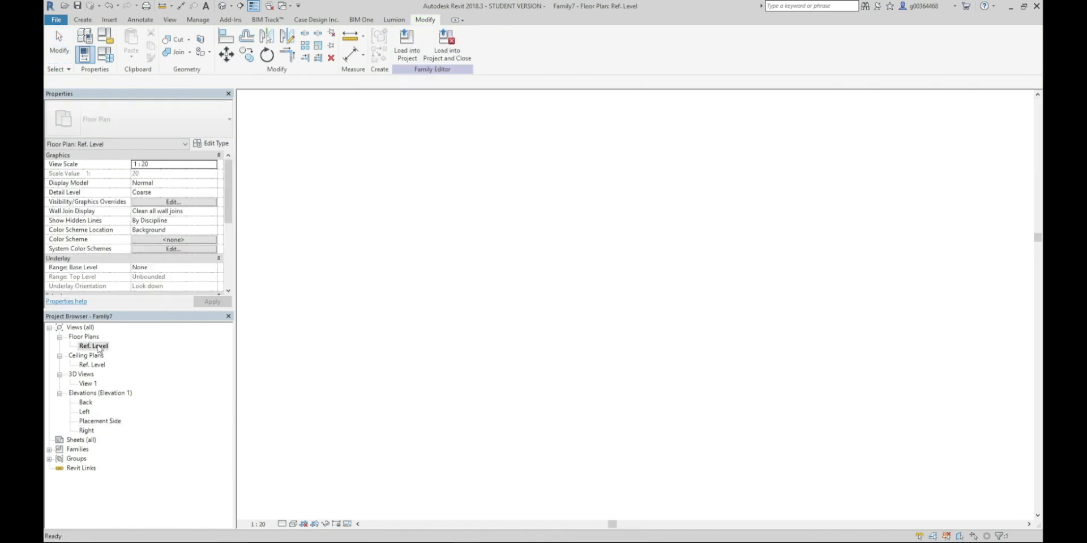
{"action": "scroll", "coordinate": [622, 310], "scroll_direction": "up", "scroll_amount": 3}
{"action": "middle_click_drag", "start_coordinate": [631, 344], "coordinate": [577, 357]}
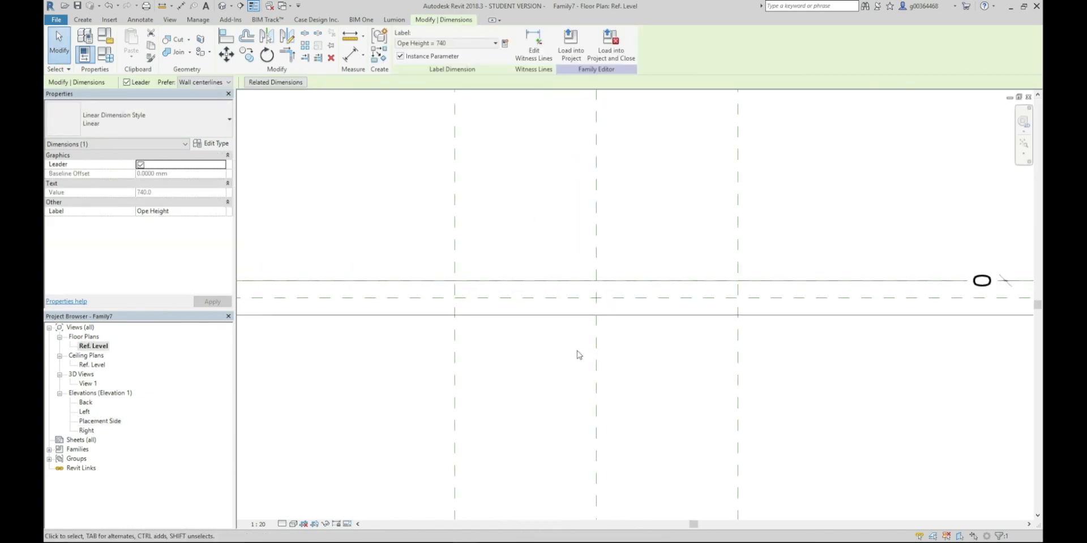
{"action": "left_click", "coordinate": [83, 19]}
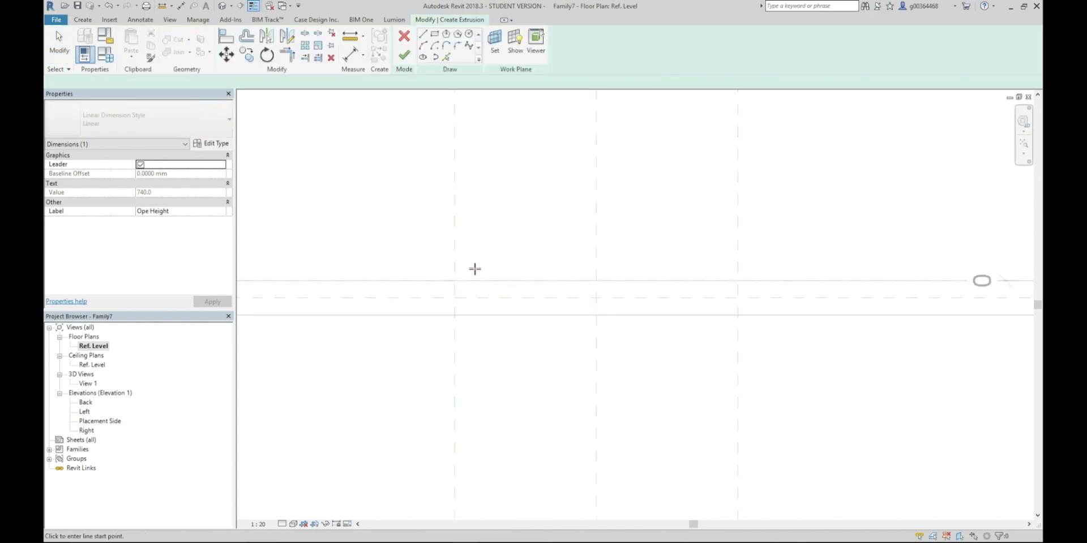
{"action": "left_click", "coordinate": [434, 33]}
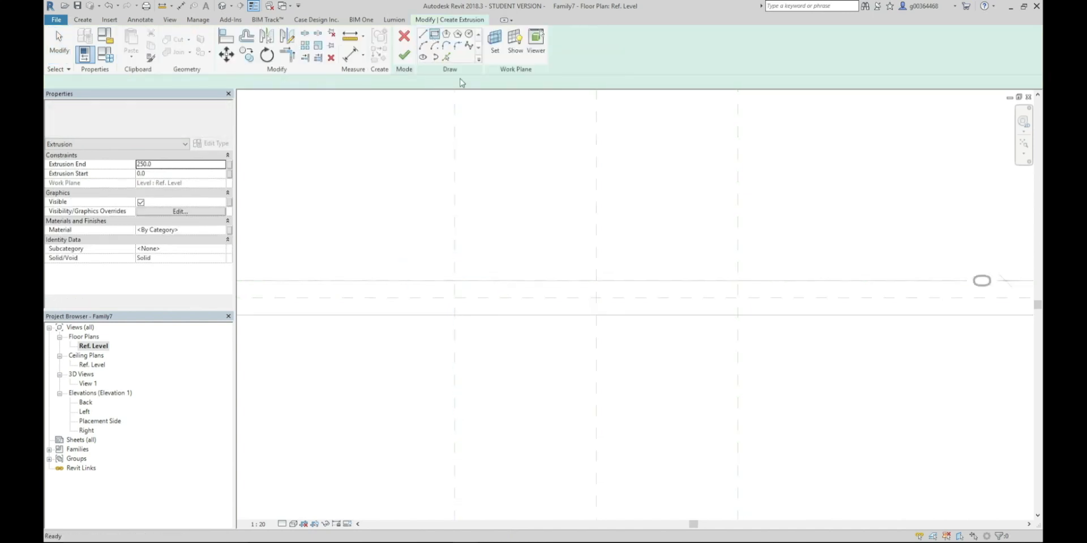
{"action": "left_click", "coordinate": [454, 264]}
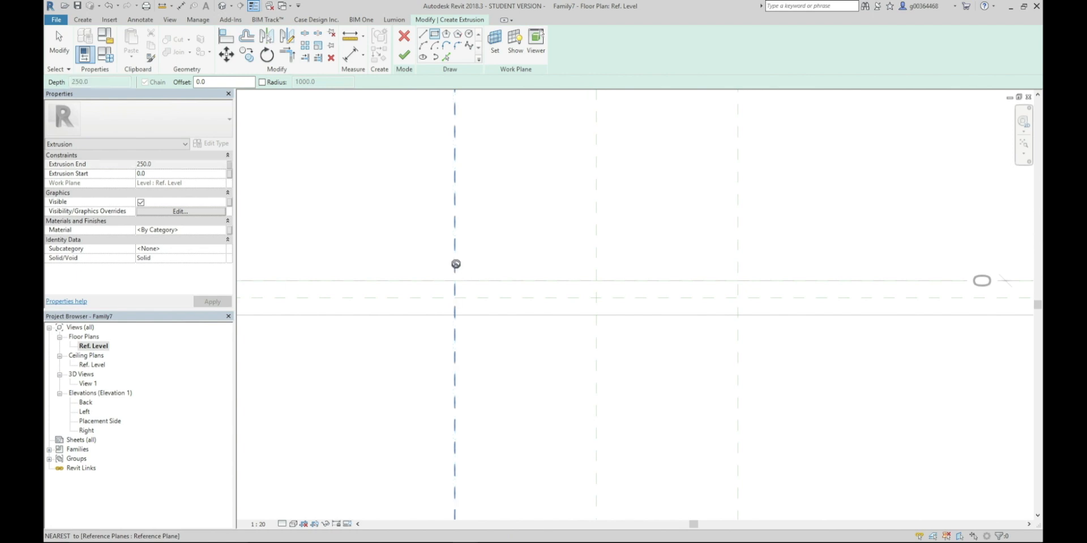
{"action": "left_click", "coordinate": [737, 336]}
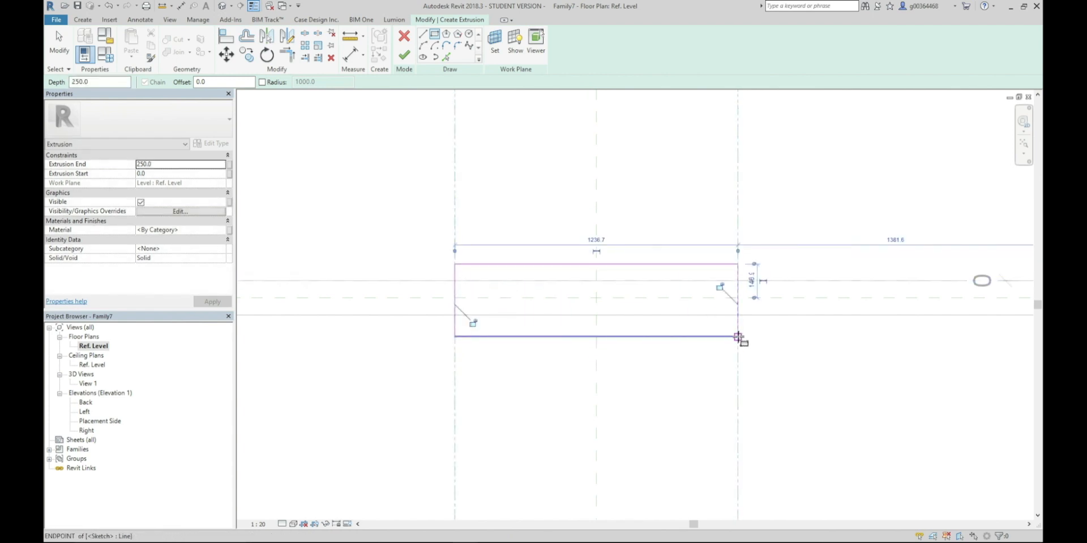
Lock both short sides of the rectangle to the vertical reference planes and end the rectangle sketching
{"action": "left_click", "coordinate": [720, 287]}
{"action": "left_click", "coordinate": [477, 323]}
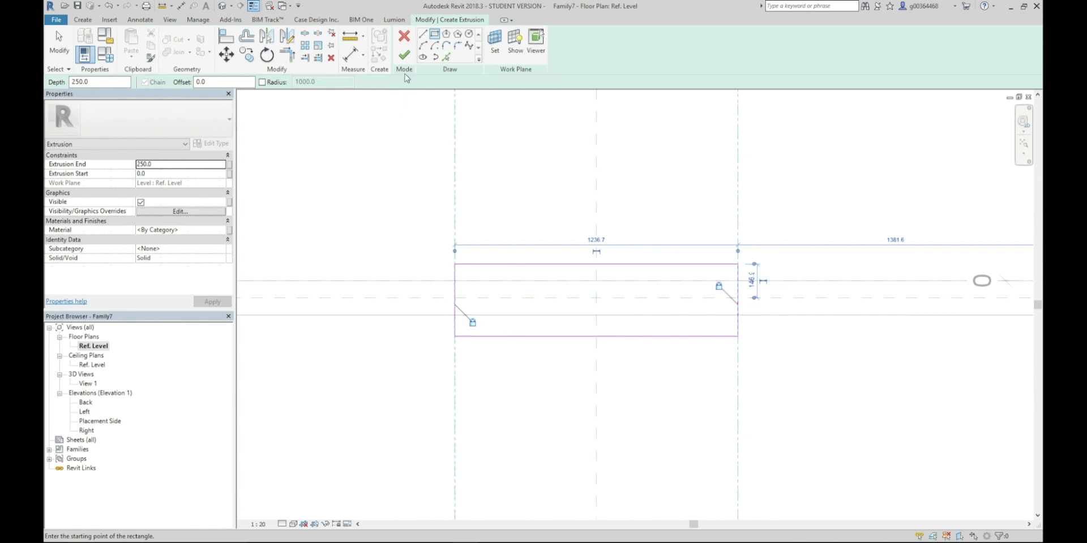
{"action": "key", "text": "Escape"}
{"action": "key", "text": "Escape"}
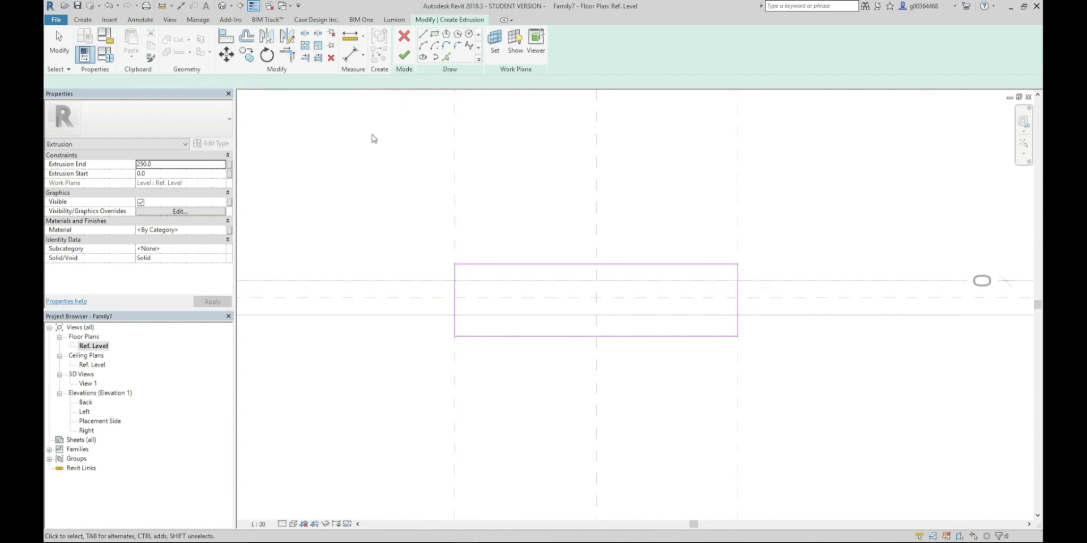
Add an aligned dimension string across the rectangle's two long edges and the wall centreline, and make its segments equal
{"action": "left_click", "coordinate": [140, 19]}
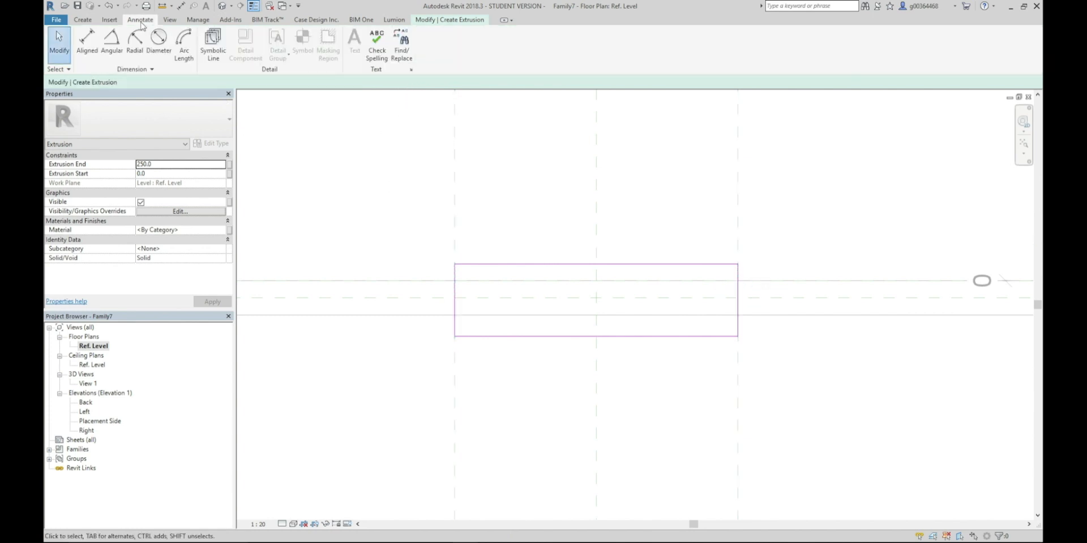
{"action": "left_click", "coordinate": [89, 43]}
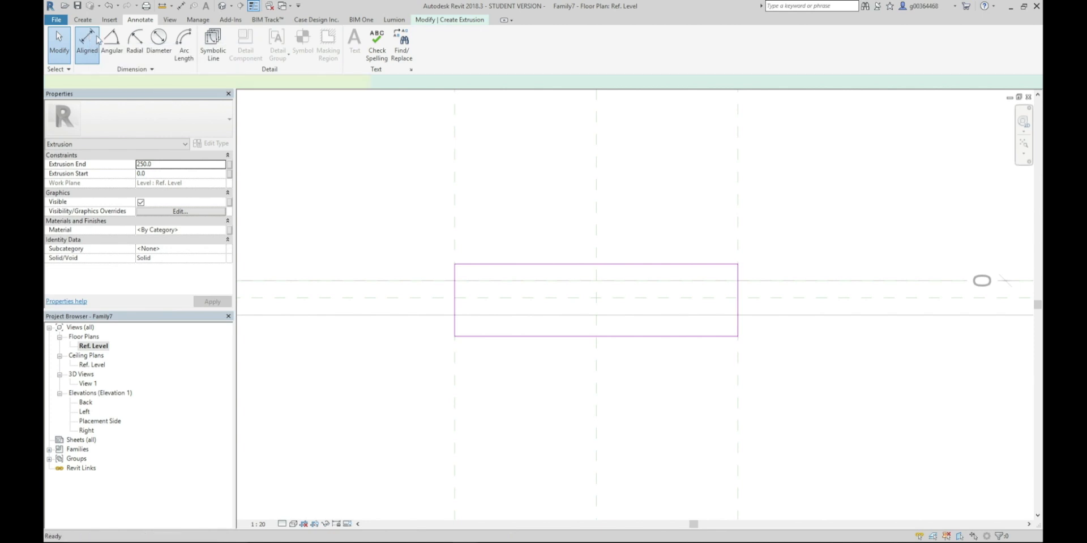
{"action": "left_click", "coordinate": [482, 338]}
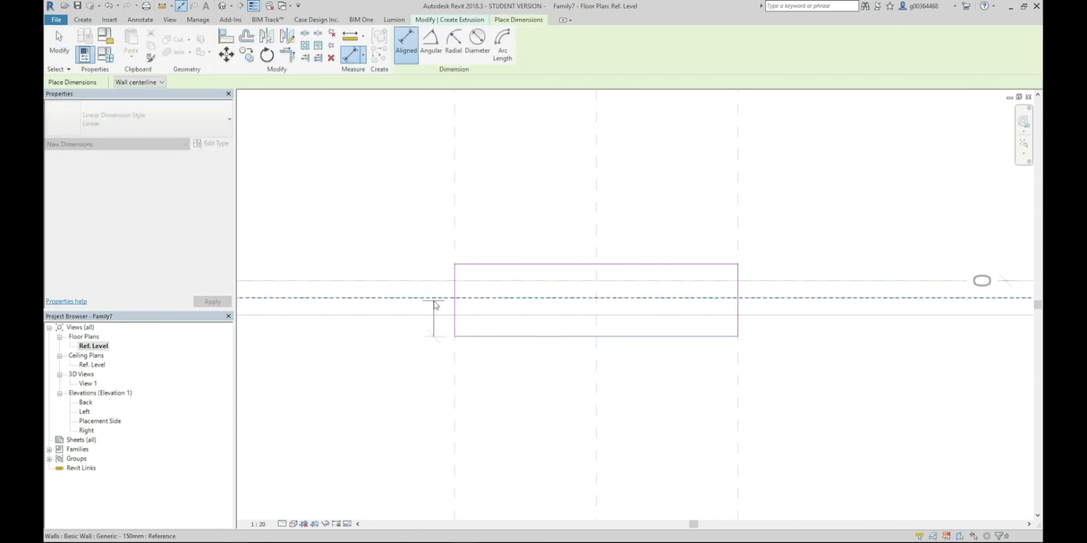
{"action": "left_click", "coordinate": [466, 264]}
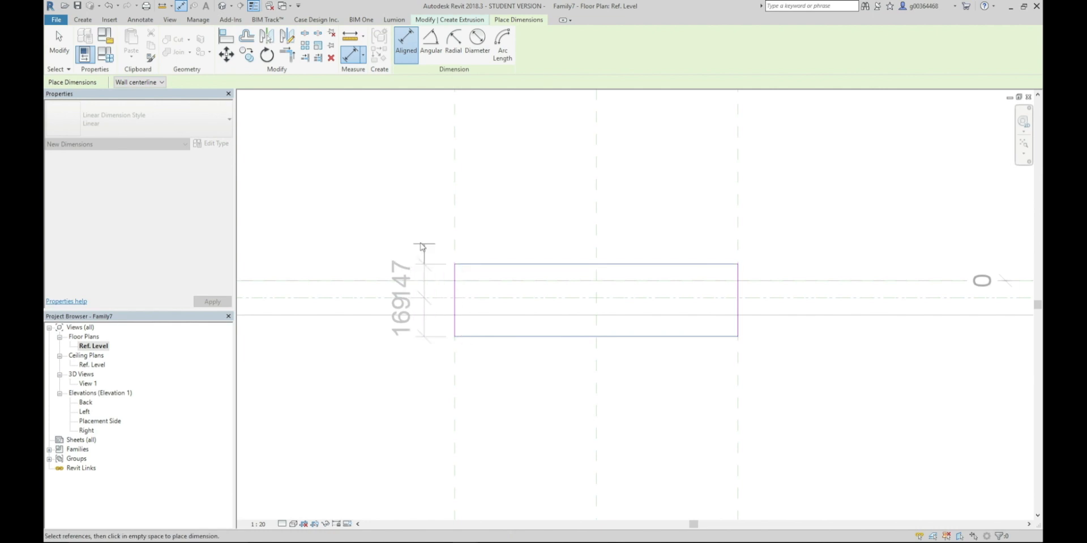
{"action": "left_click", "coordinate": [383, 283]}
{"action": "left_click", "coordinate": [441, 299]}
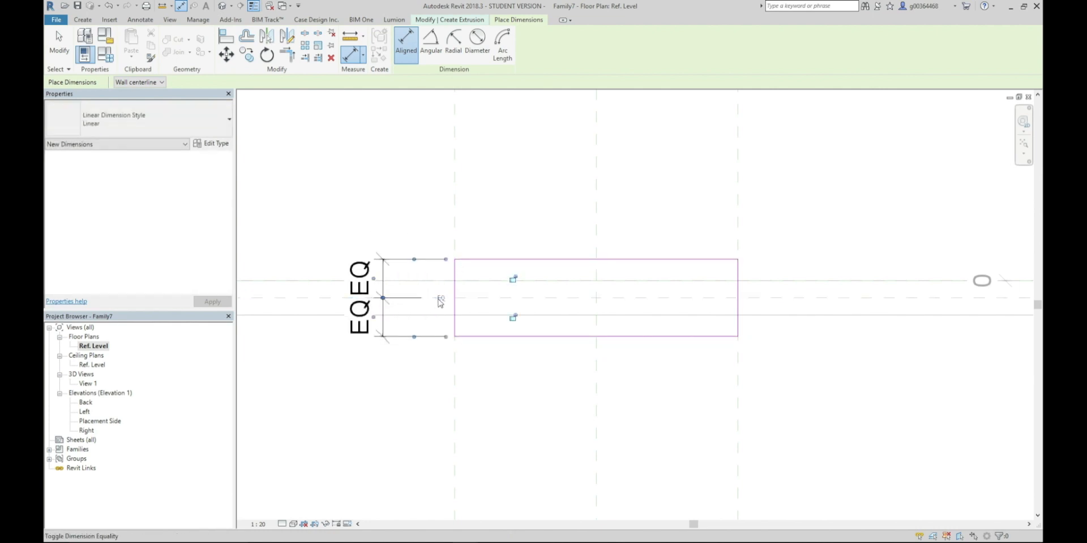
Dimension the overall depth between the rectangle's two long edges, placing the dimension outside the equality string
{"action": "left_click", "coordinate": [486, 337]}
{"action": "left_click", "coordinate": [479, 262]}
{"action": "left_click", "coordinate": [312, 221]}
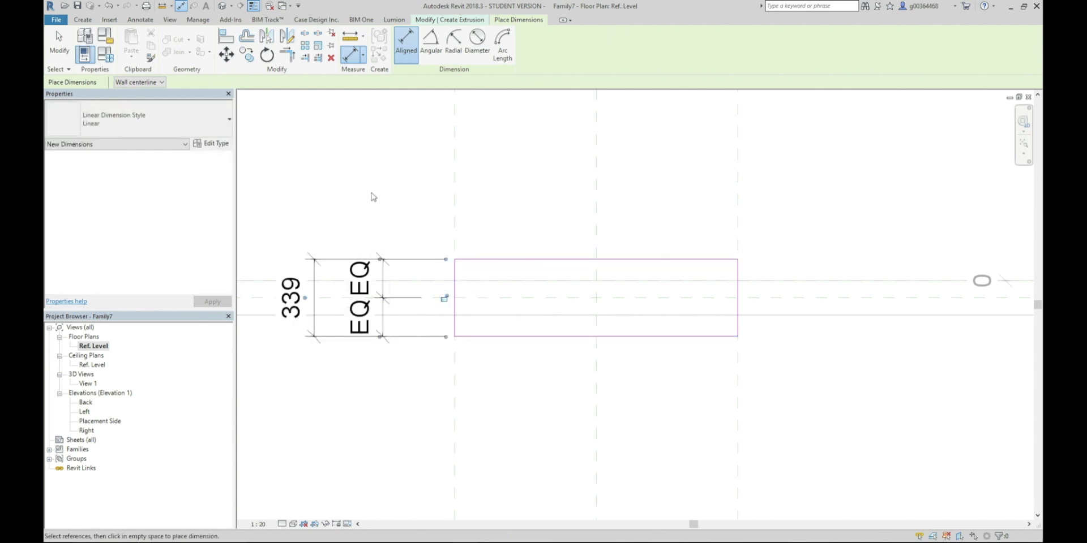
{"action": "key", "text": "Escape"}
{"action": "key", "text": "Escape"}
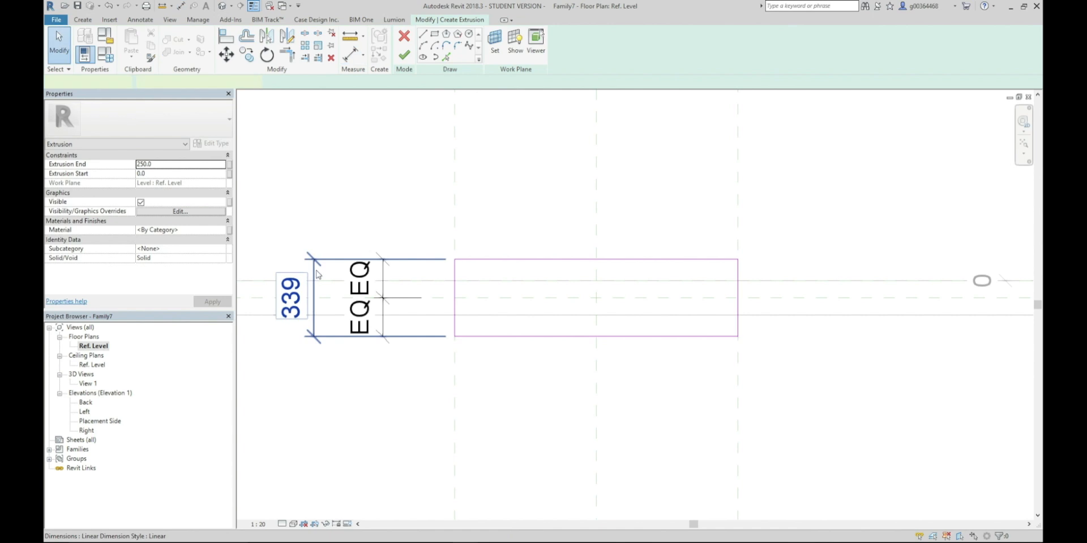
Label the overall depth dimension with the shared parameter Ope Depth as an instance parameter
{"action": "left_click", "coordinate": [476, 43]}
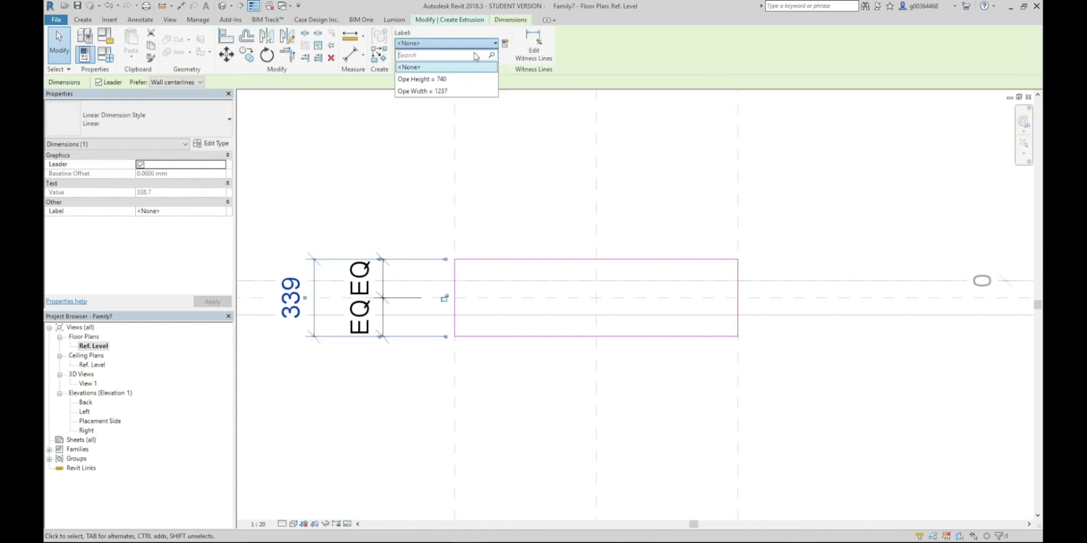
{"action": "left_click", "coordinate": [506, 47]}
{"action": "left_click", "coordinate": [507, 49]}
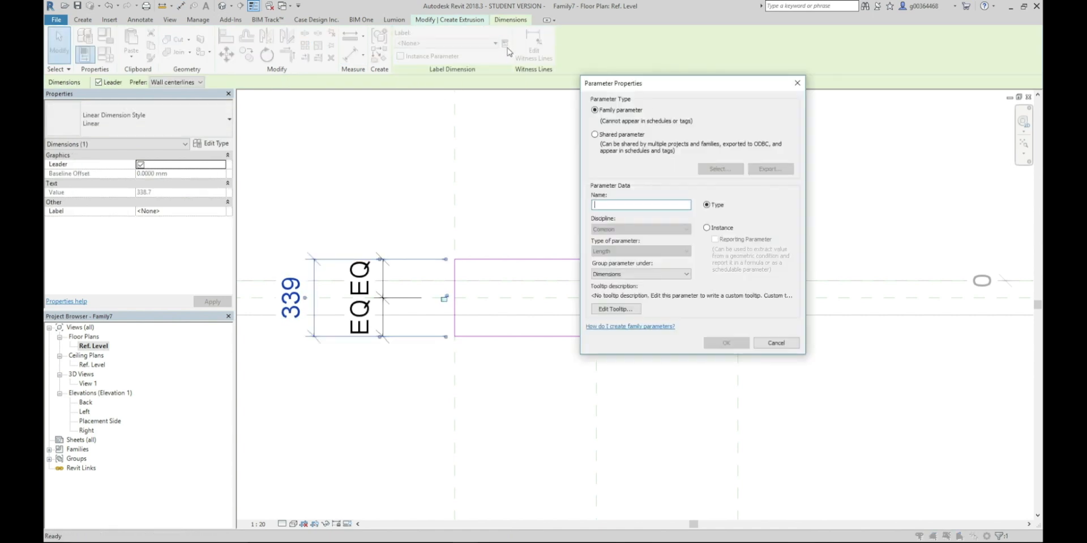
{"action": "left_click", "coordinate": [594, 134]}
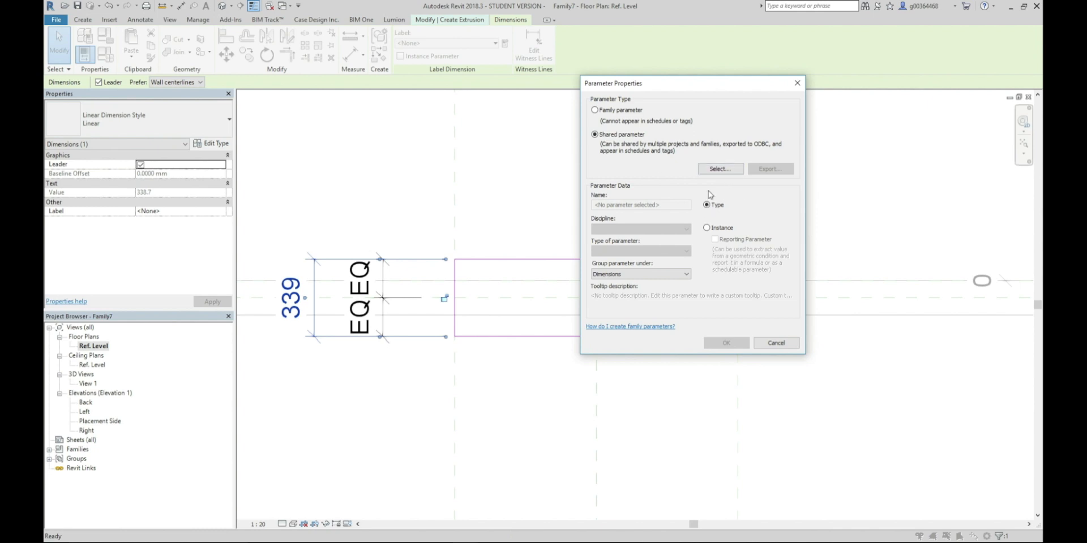
{"action": "left_click", "coordinate": [714, 169]}
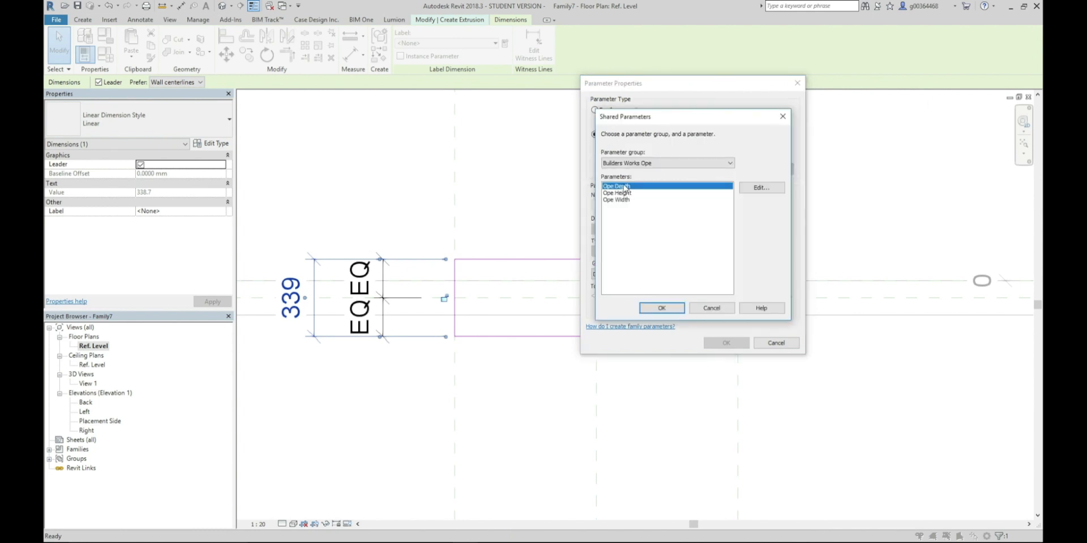
{"action": "left_click", "coordinate": [662, 308]}
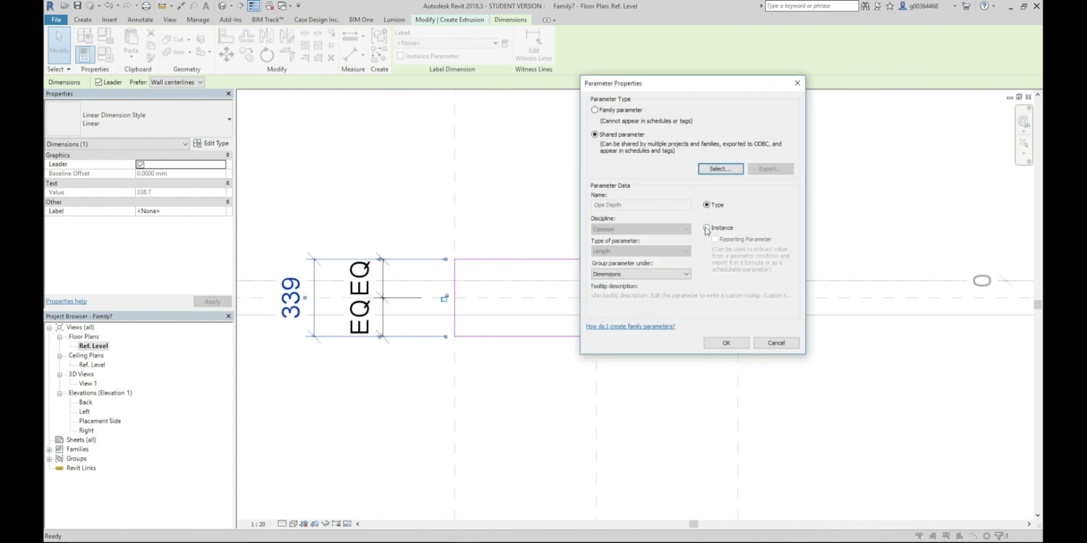
{"action": "left_click", "coordinate": [706, 228]}
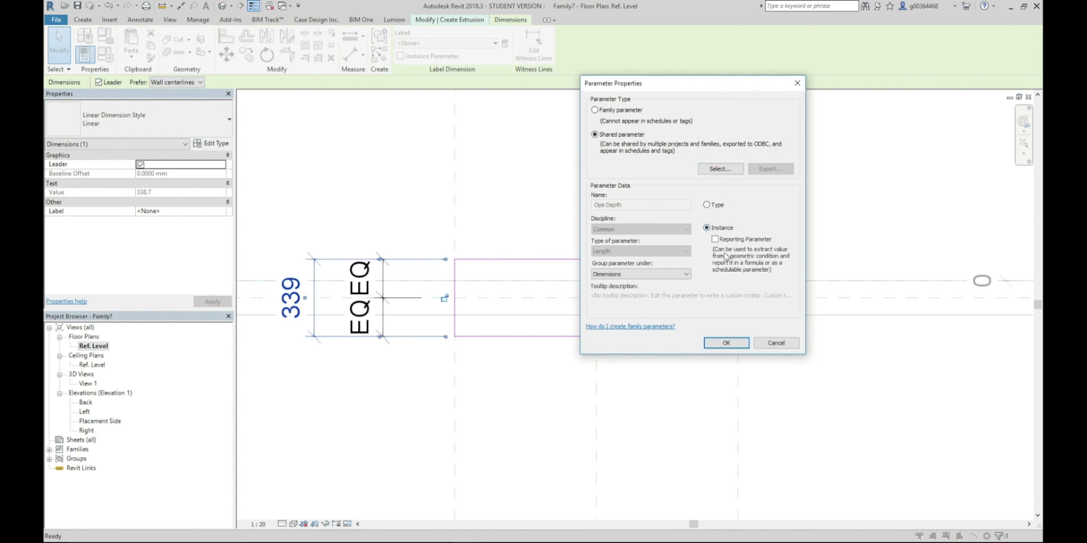
{"action": "left_click", "coordinate": [725, 344]}
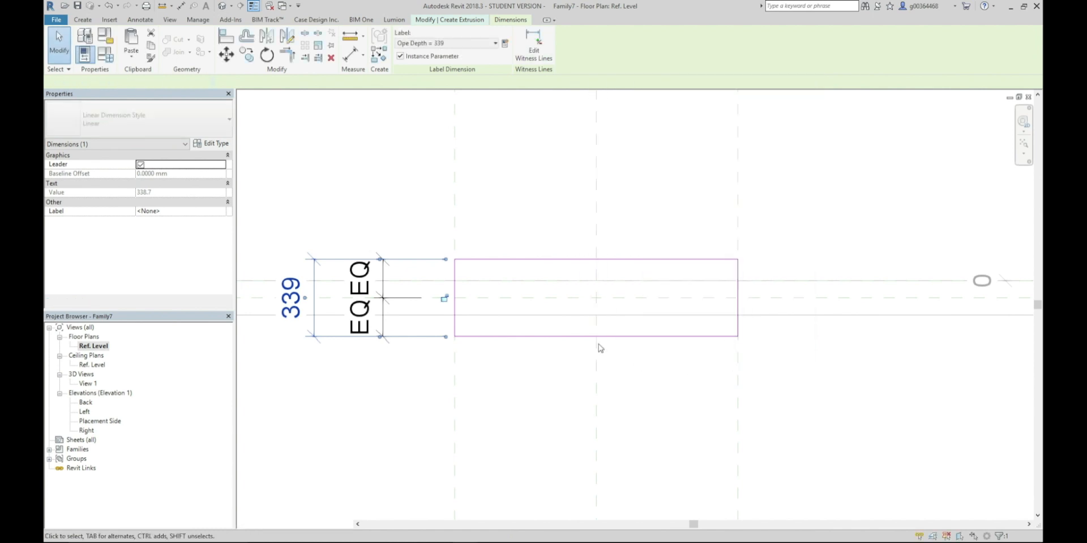
Finish the opening's extrusion sketch and open the Placement Side elevation
{"action": "left_click", "coordinate": [437, 176]}
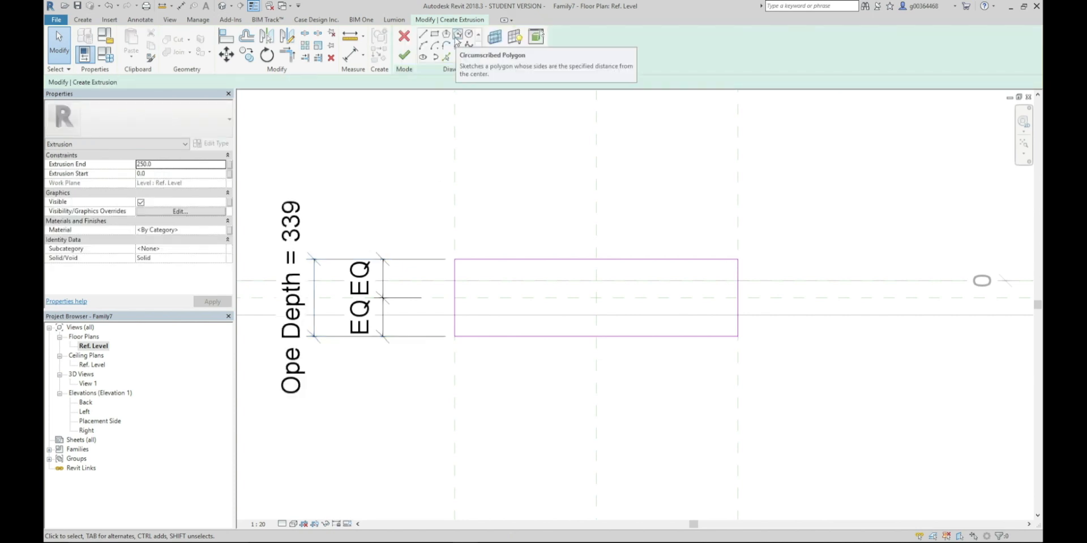
{"action": "left_click", "coordinate": [404, 55]}
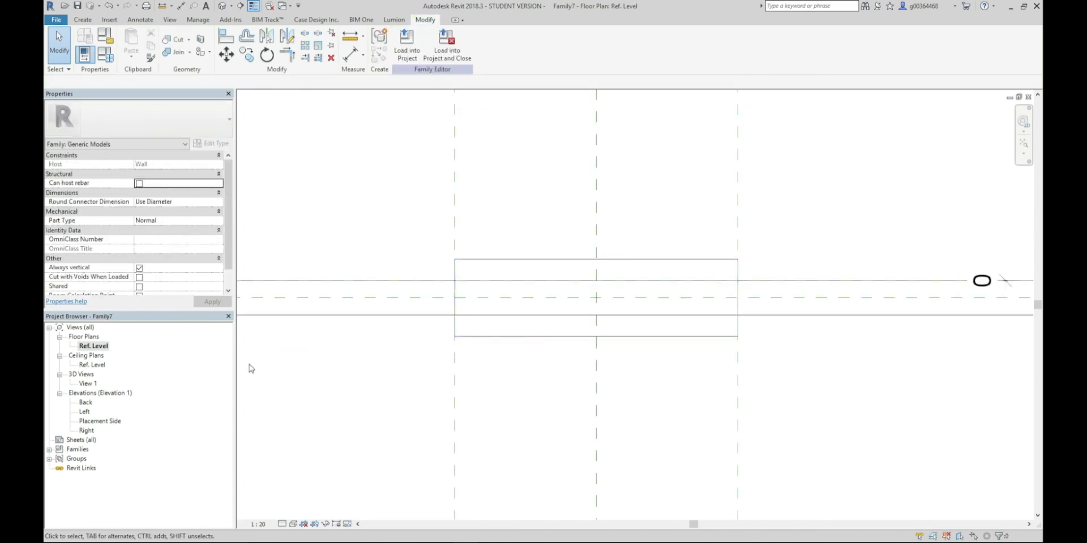
{"action": "double_click", "coordinate": [111, 421]}
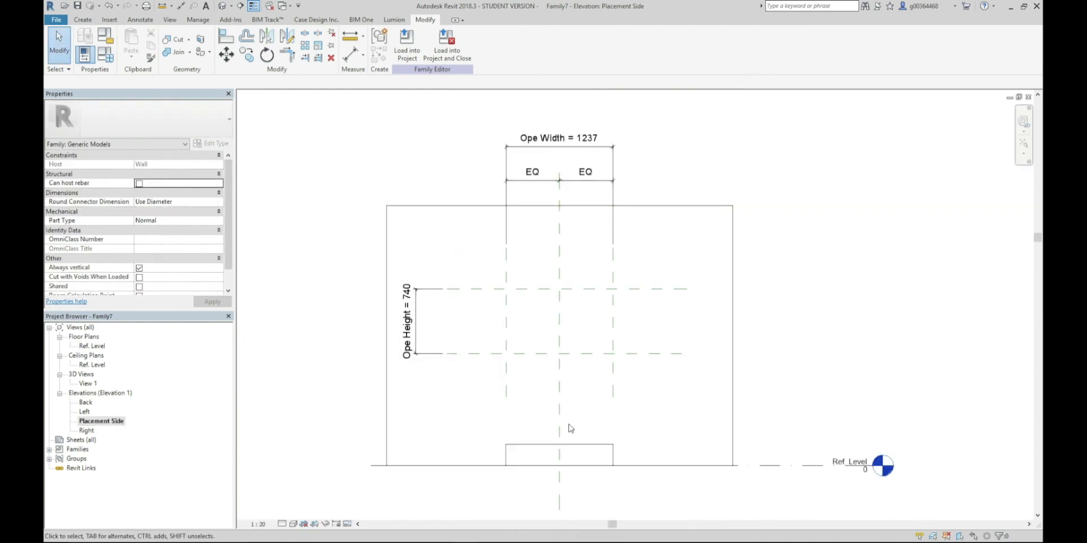
Stretch the extrusion's top and bottom faces to the upper and lower horizontal reference planes and lock them there
{"action": "left_click", "coordinate": [577, 447]}
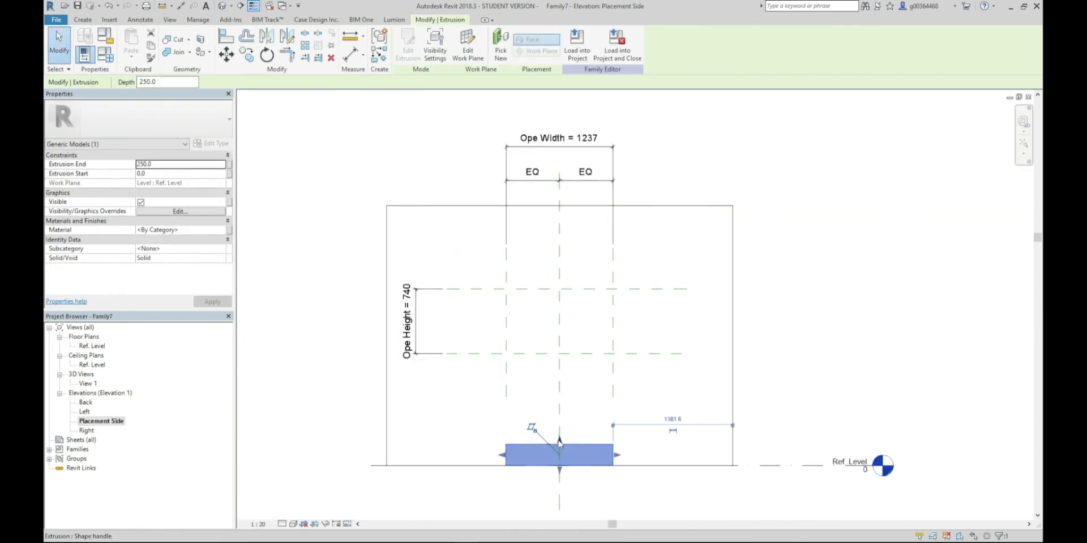
{"action": "left_click_drag", "start_coordinate": [560, 444], "coordinate": [560, 290]}
{"action": "left_click", "coordinate": [585, 272]}
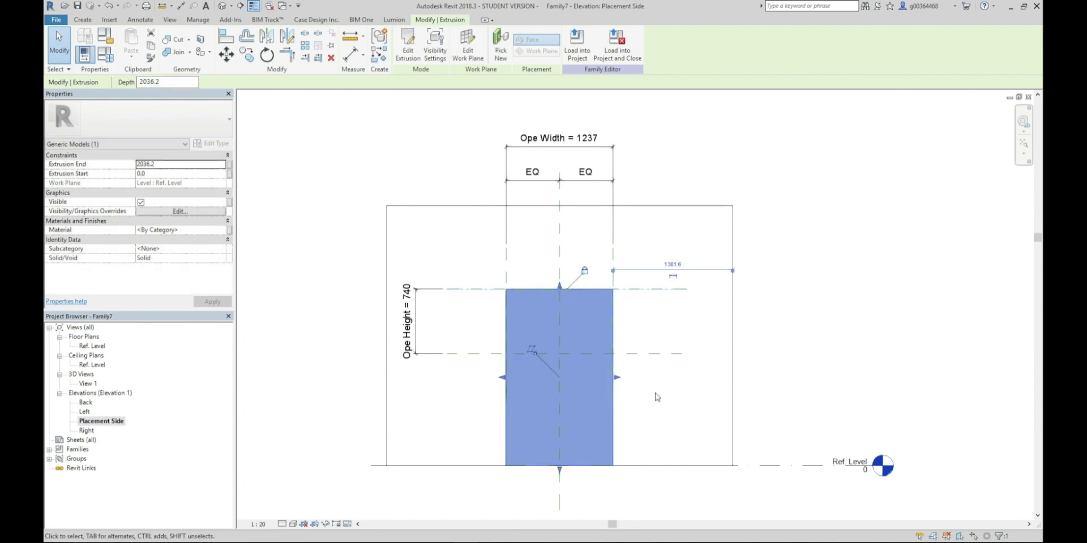
{"action": "left_click_drag", "start_coordinate": [559, 471], "coordinate": [555, 355]}
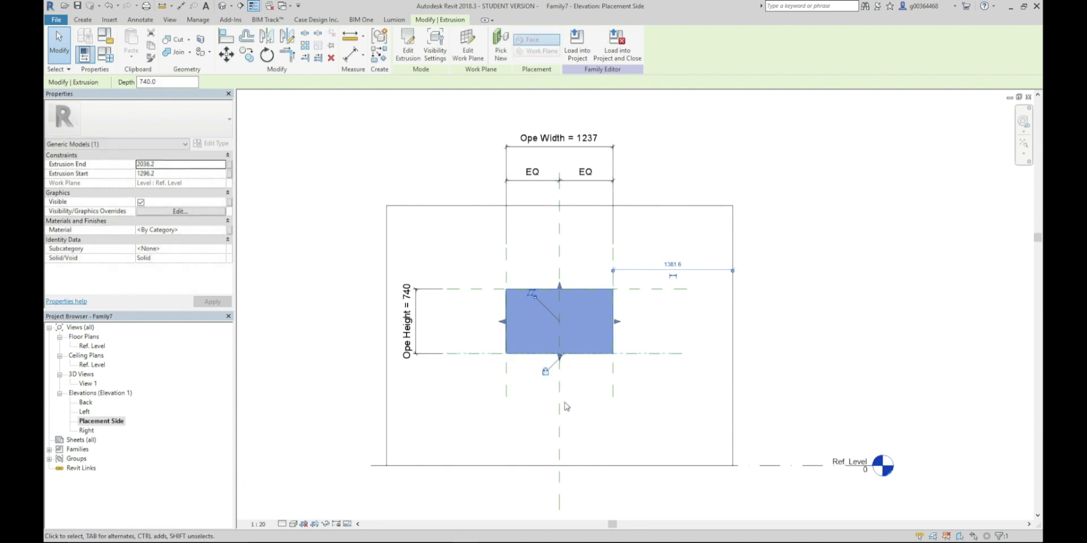
{"action": "left_click", "coordinate": [548, 415]}
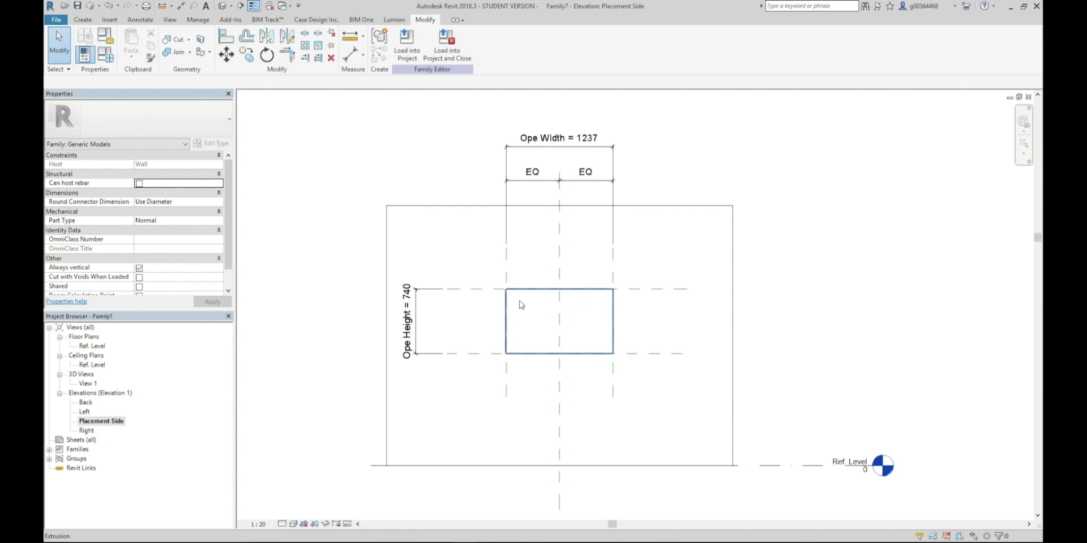
Create a new material in the Material Browser from the opening extrusion's material property
{"action": "left_click", "coordinate": [534, 354]}
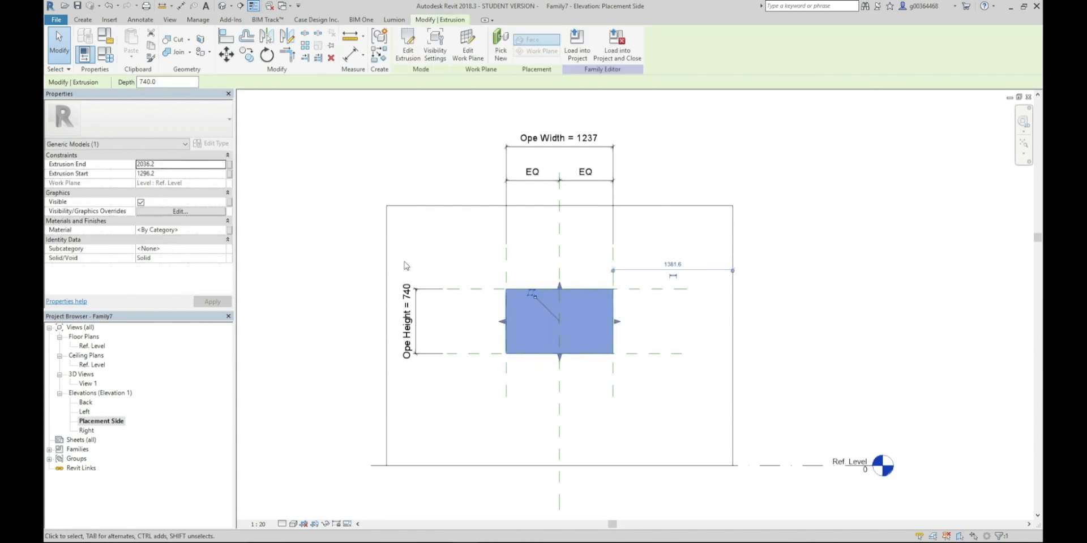
{"action": "left_click", "coordinate": [224, 230]}
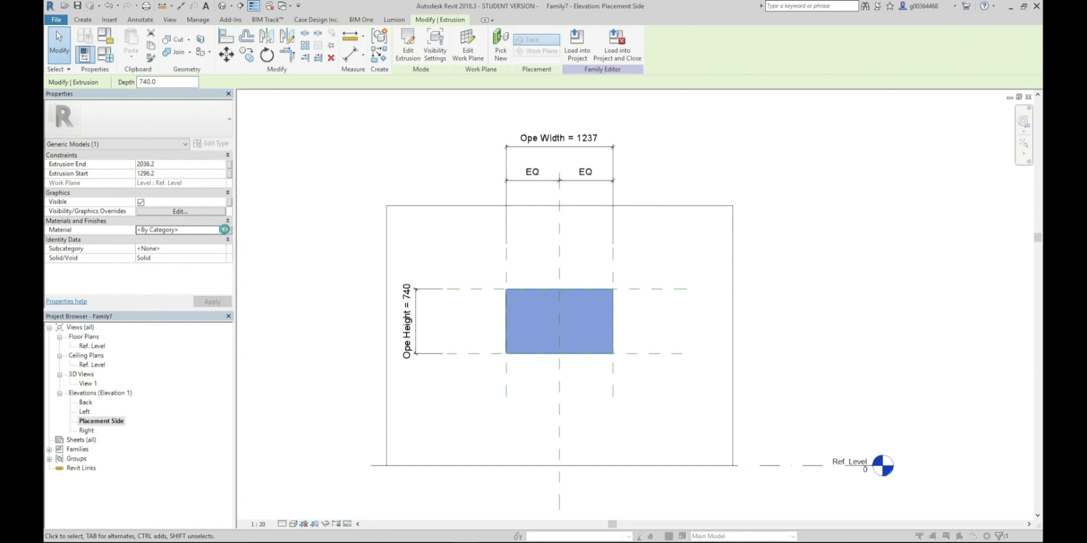
{"action": "left_click", "coordinate": [224, 230]}
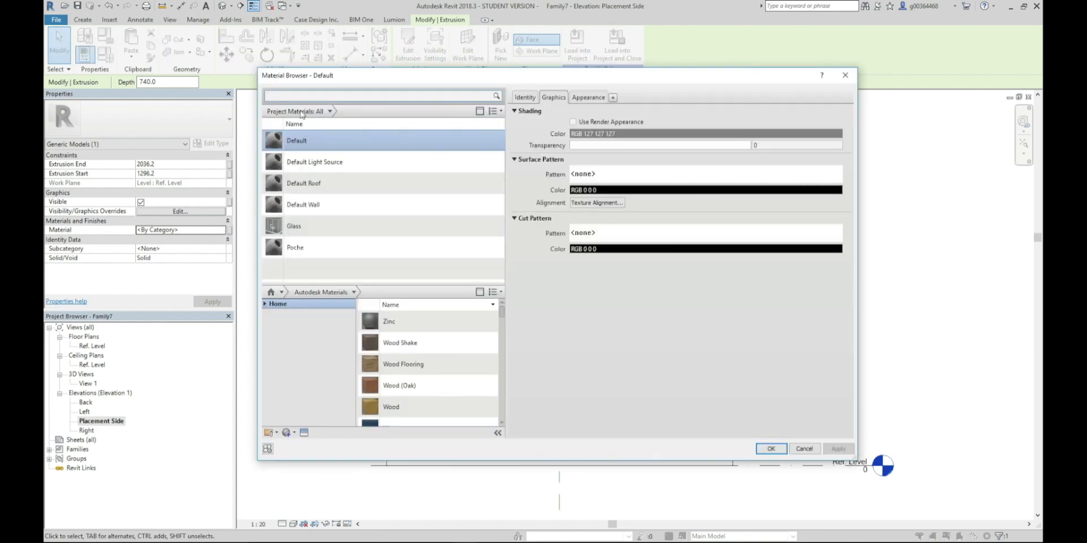
{"action": "left_click", "coordinate": [286, 432]}
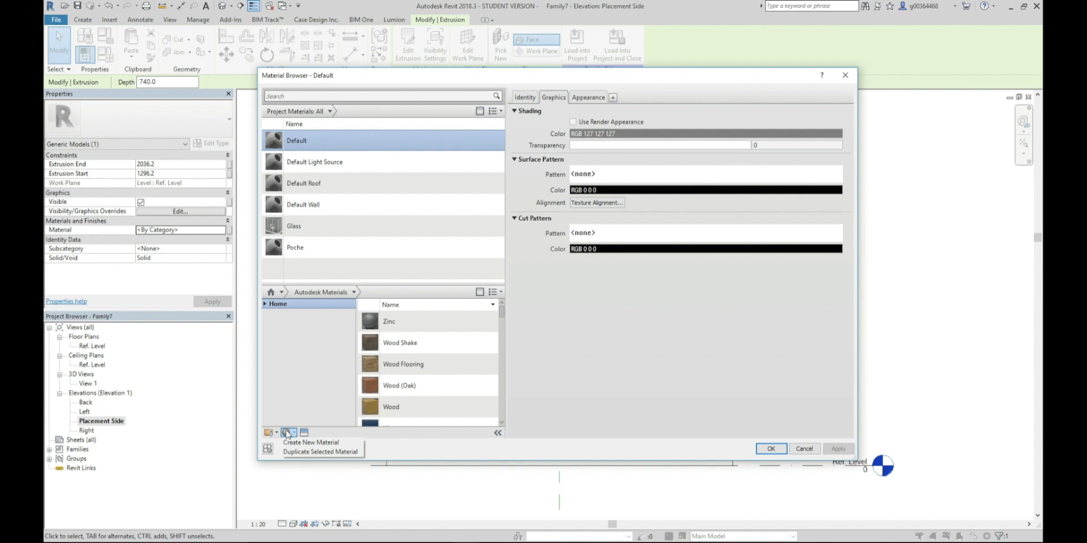
{"action": "left_click", "coordinate": [296, 443]}
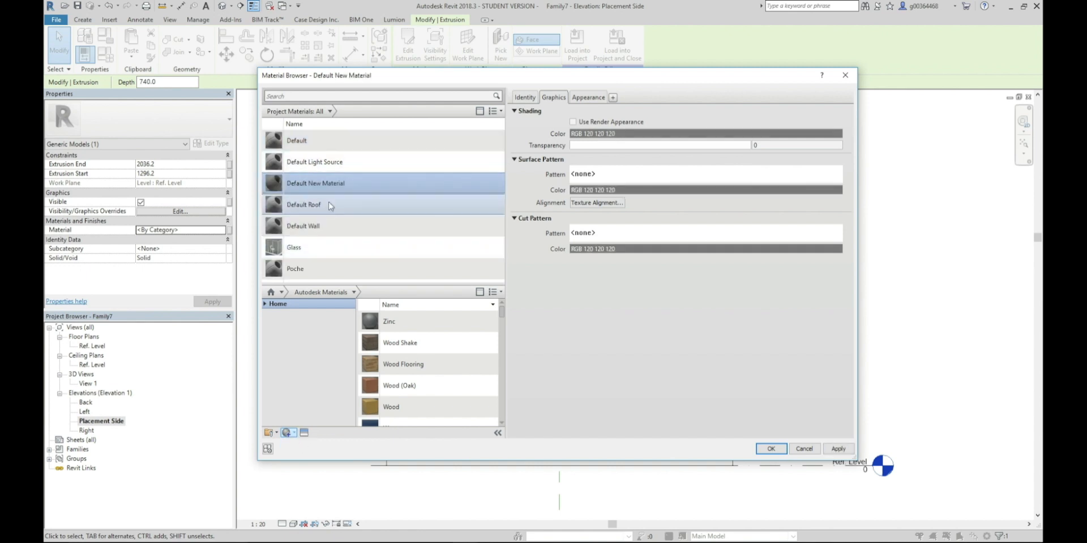
Rename the new material as Builders Works Ope
{"action": "right_click", "coordinate": [337, 186]}
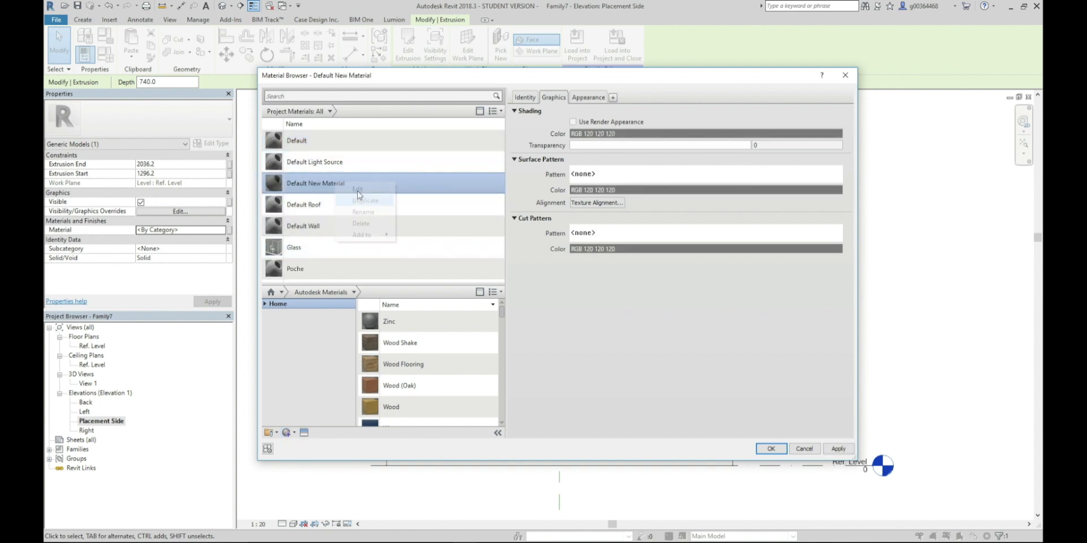
{"action": "left_click", "coordinate": [358, 213]}
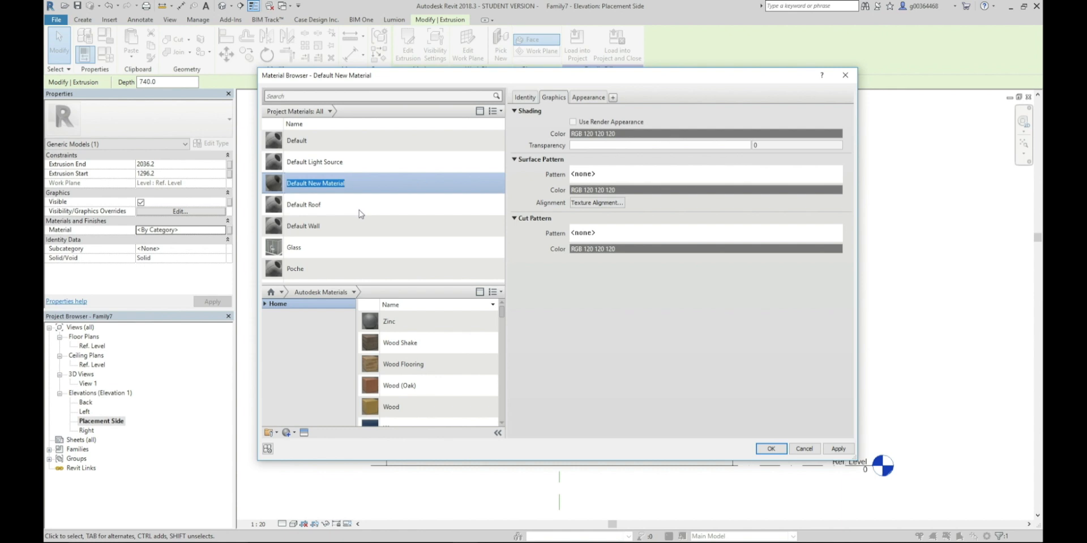
{"action": "type", "text": "Builders Works Ope"}
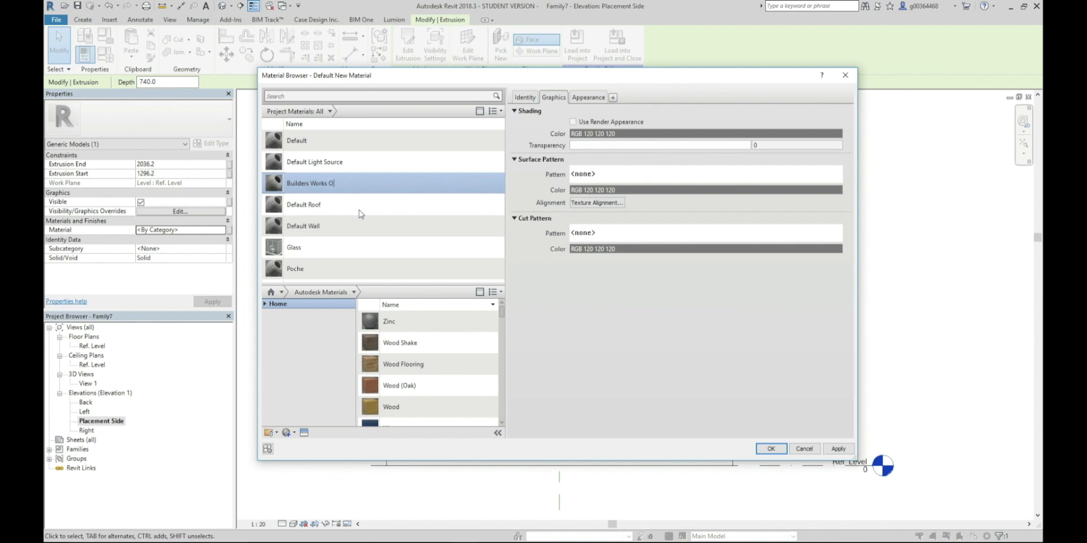
Set the generic appearance colour of the Builders Works Ope material to blue, RGB 0 0 255
{"action": "left_click", "coordinate": [589, 98]}
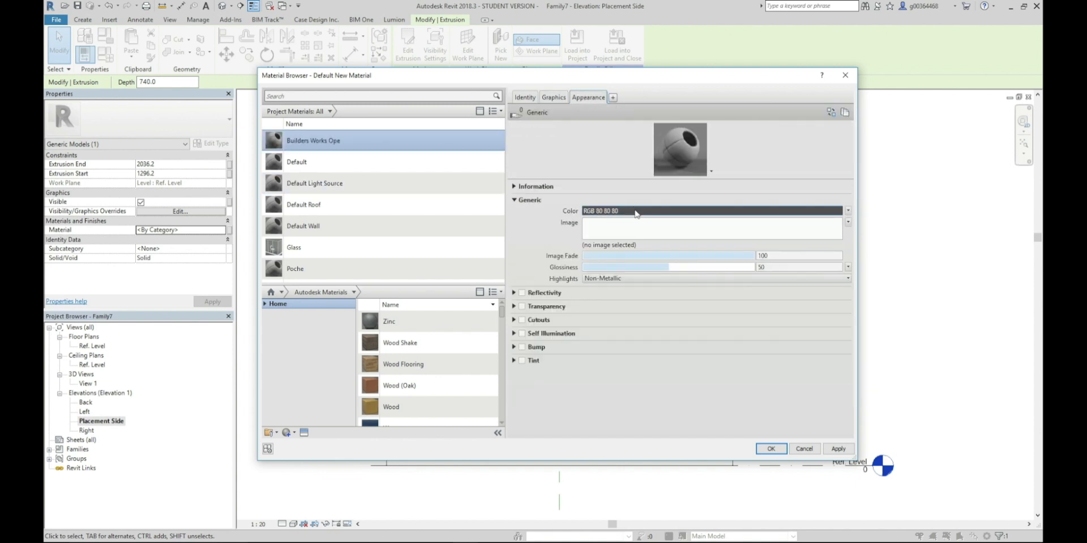
{"action": "left_click", "coordinate": [636, 213]}
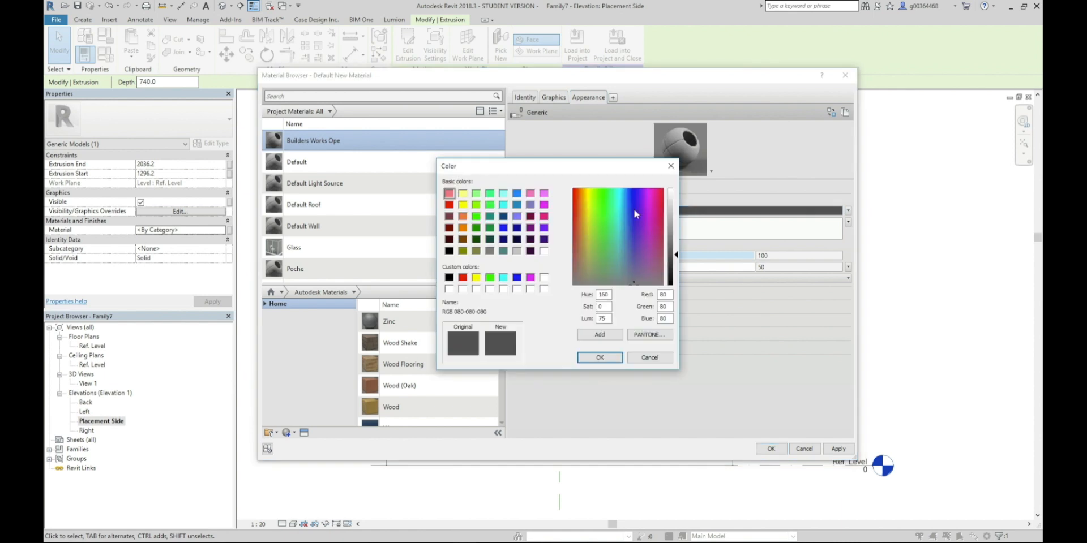
{"action": "left_click", "coordinate": [517, 277]}
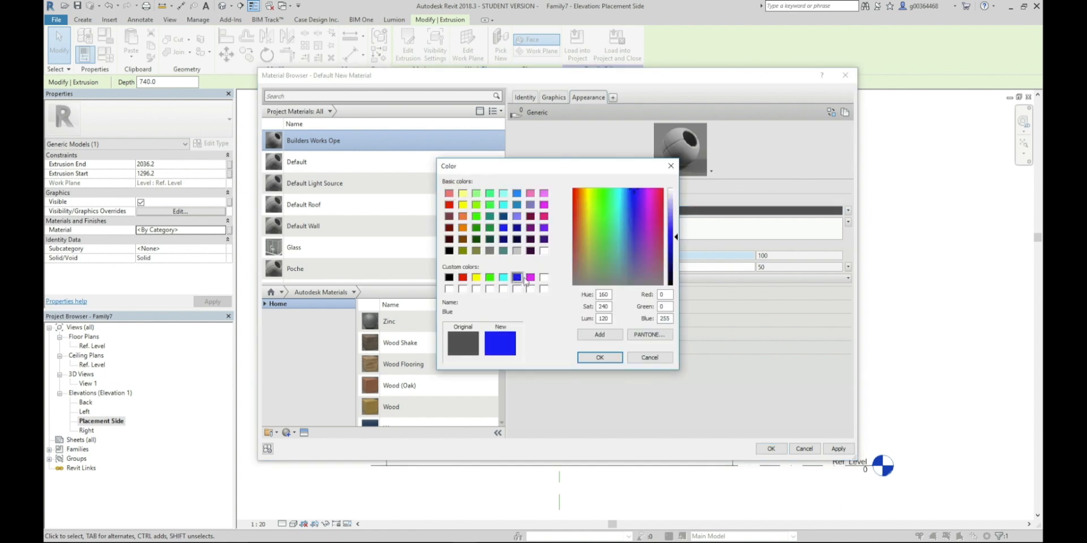
{"action": "left_click", "coordinate": [600, 359]}
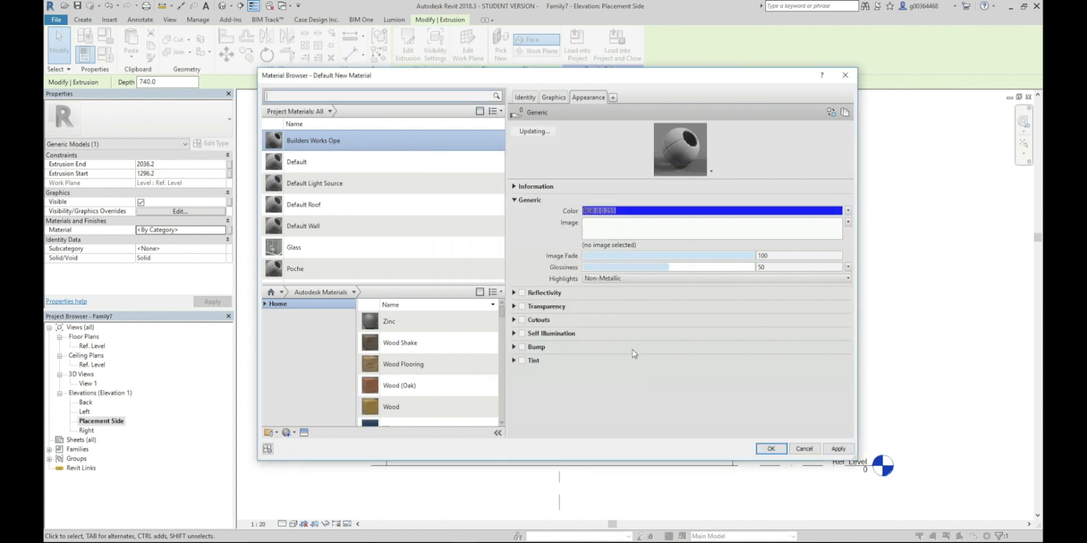
Enable transparency in the material's appearance with an amount of 60 and apply it
{"action": "left_click", "coordinate": [522, 307]}
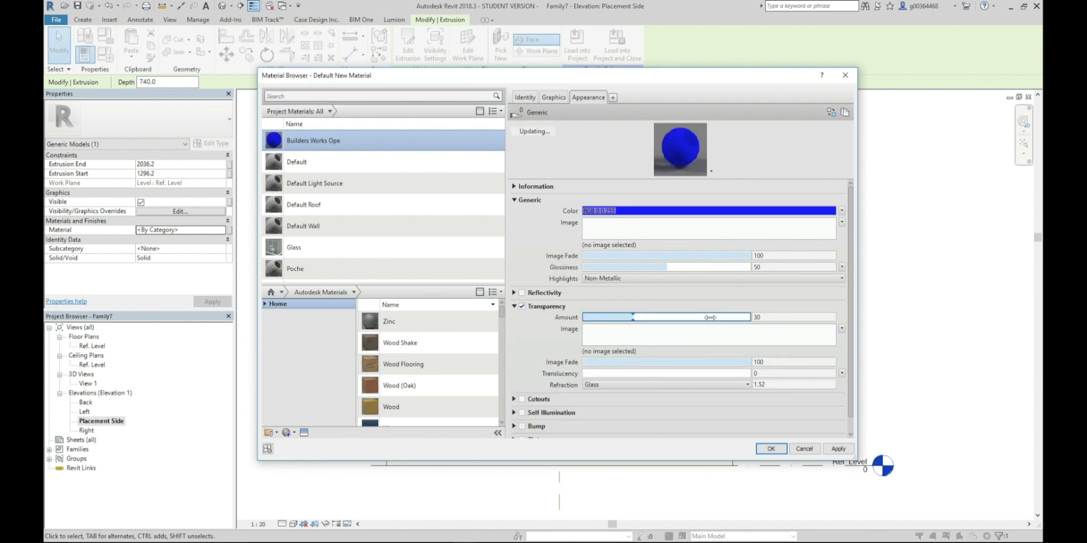
{"action": "double_click", "coordinate": [753, 318]}
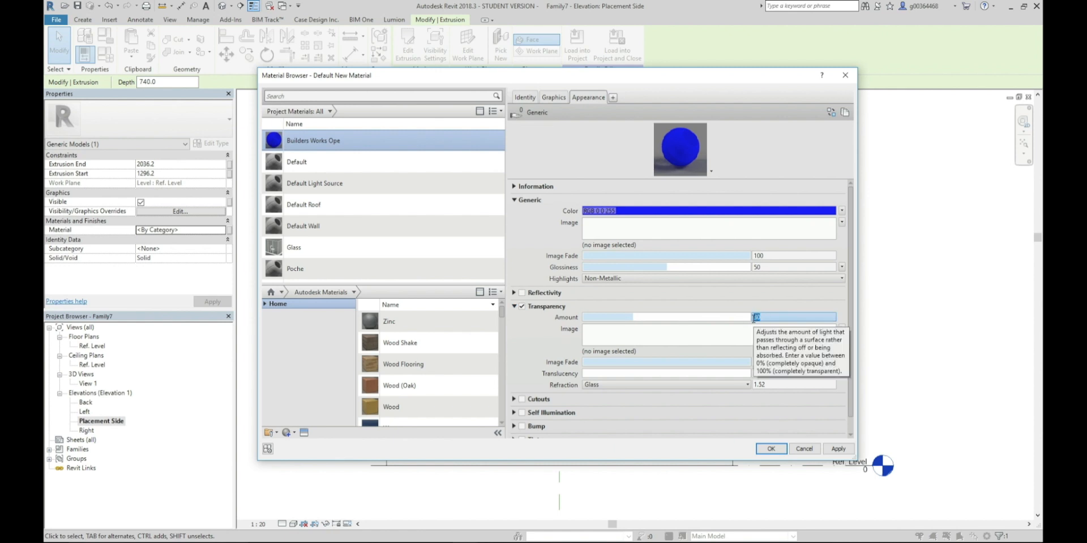
{"action": "left_click", "coordinate": [726, 304]}
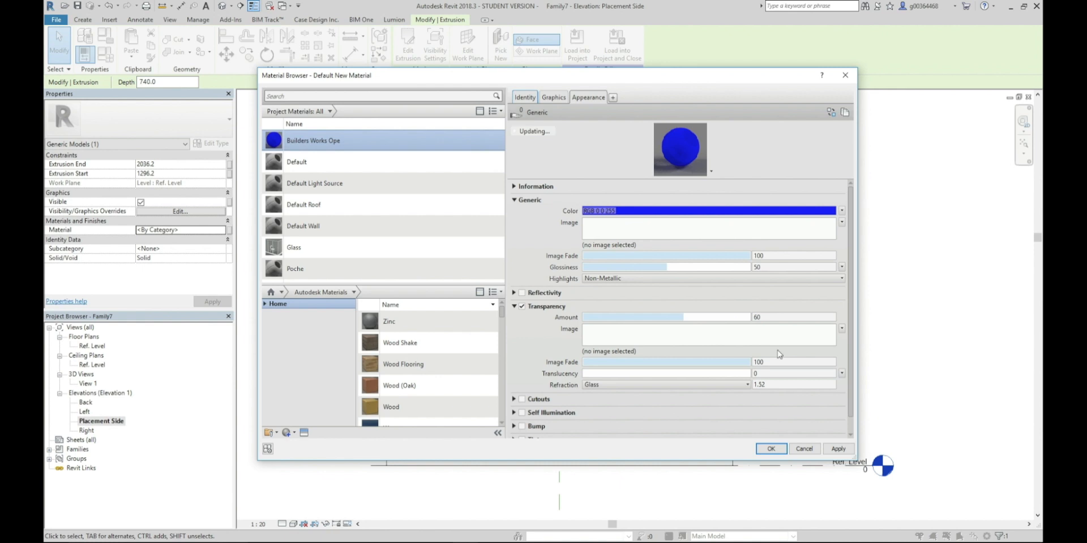
{"action": "left_click", "coordinate": [838, 448]}
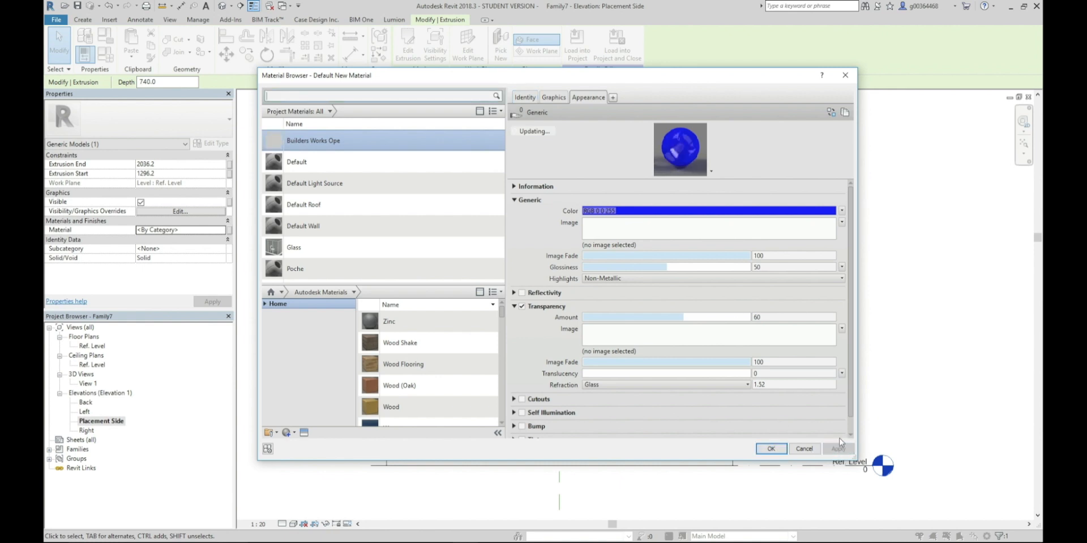
Use the render appearance for the material's shading, set its surface pattern colour to RGB 0 0 255, and assign it to the extrusion
{"action": "left_click", "coordinate": [554, 98]}
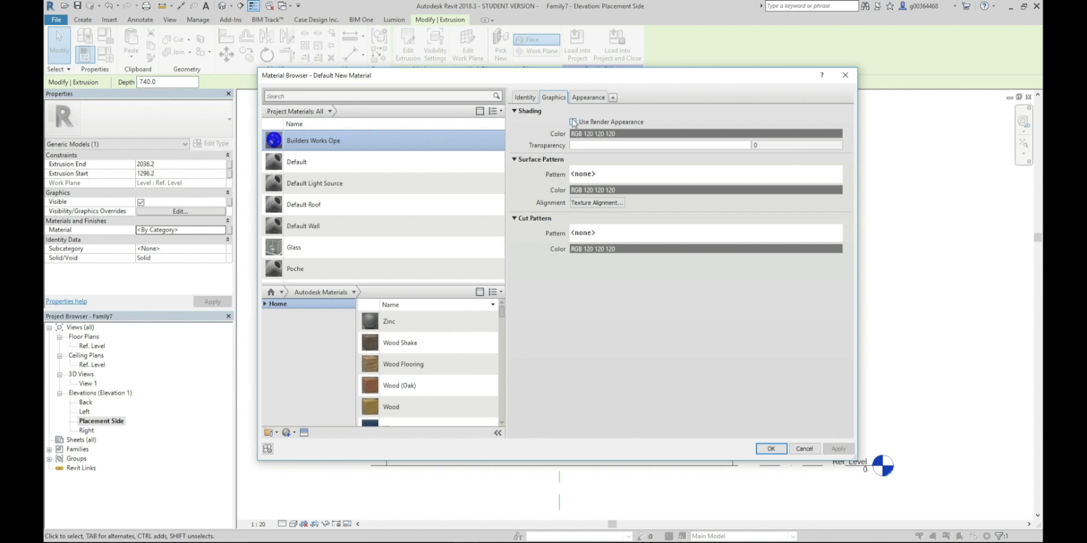
{"action": "left_click", "coordinate": [573, 121]}
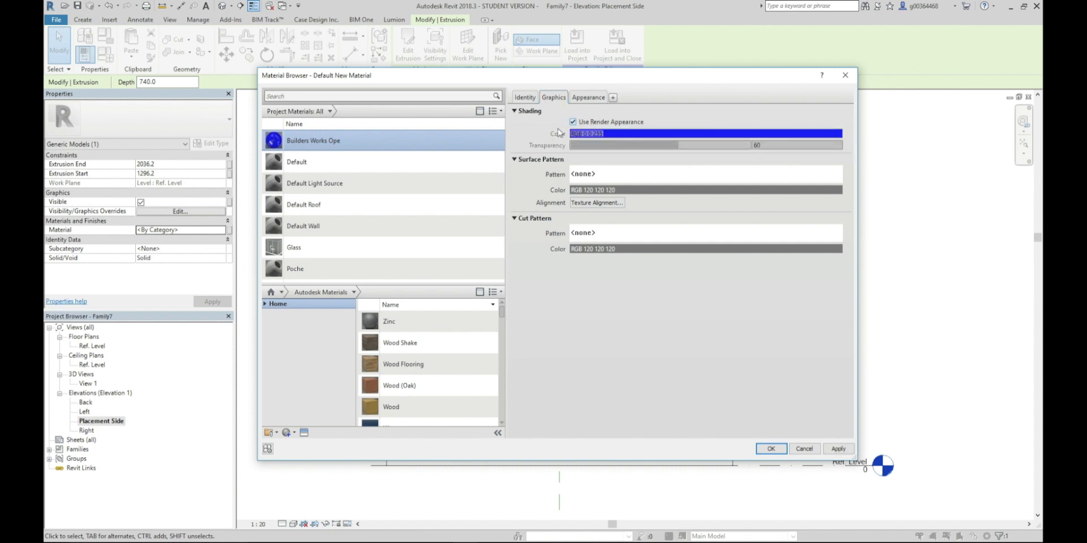
{"action": "left_click", "coordinate": [575, 193]}
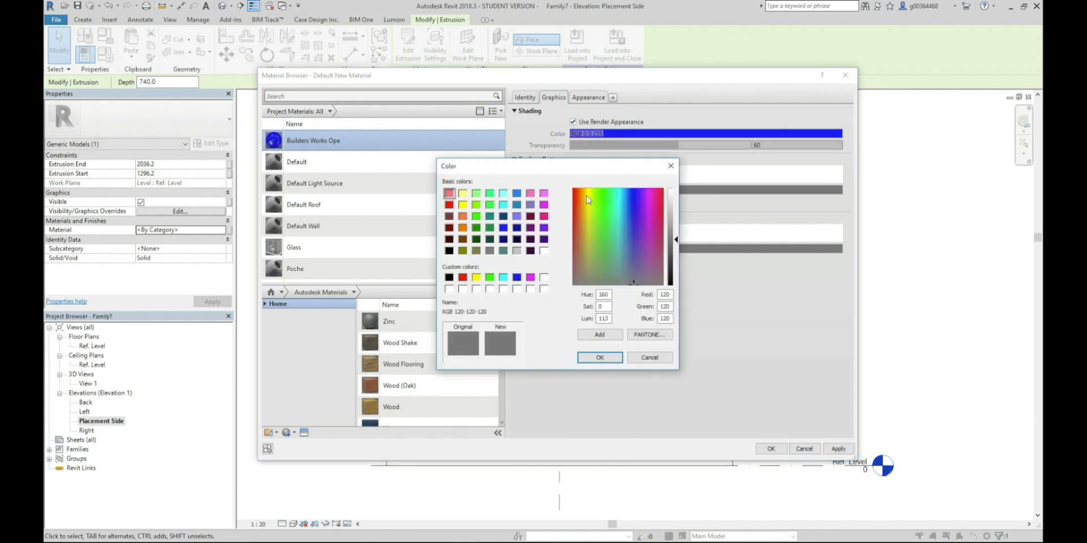
{"action": "left_click", "coordinate": [516, 278]}
{"action": "left_click", "coordinate": [599, 358]}
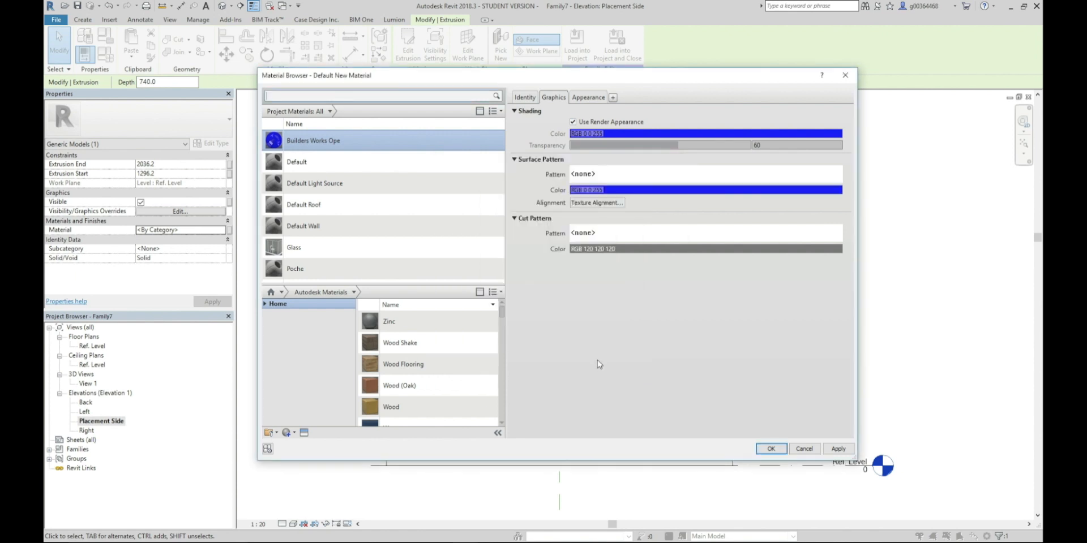
{"action": "left_click", "coordinate": [770, 448]}
{"action": "left_click", "coordinate": [338, 203]}
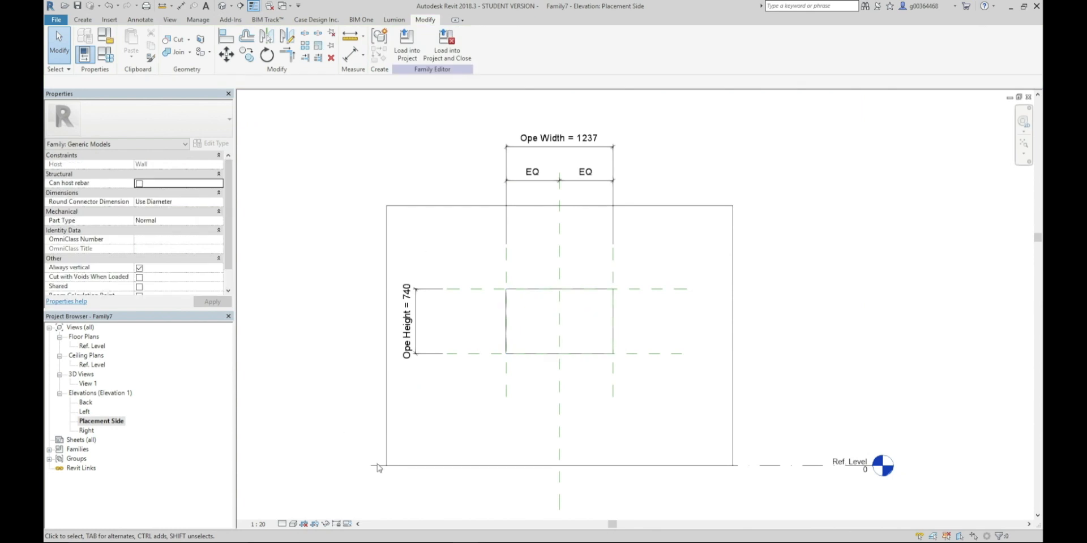
Change the elevation's detail level and switch it to a visual style that displays the material colours
{"action": "left_click", "coordinate": [285, 525]}
{"action": "left_click", "coordinate": [295, 513]}
{"action": "left_click", "coordinate": [294, 525]}
{"action": "left_click", "coordinate": [317, 492]}
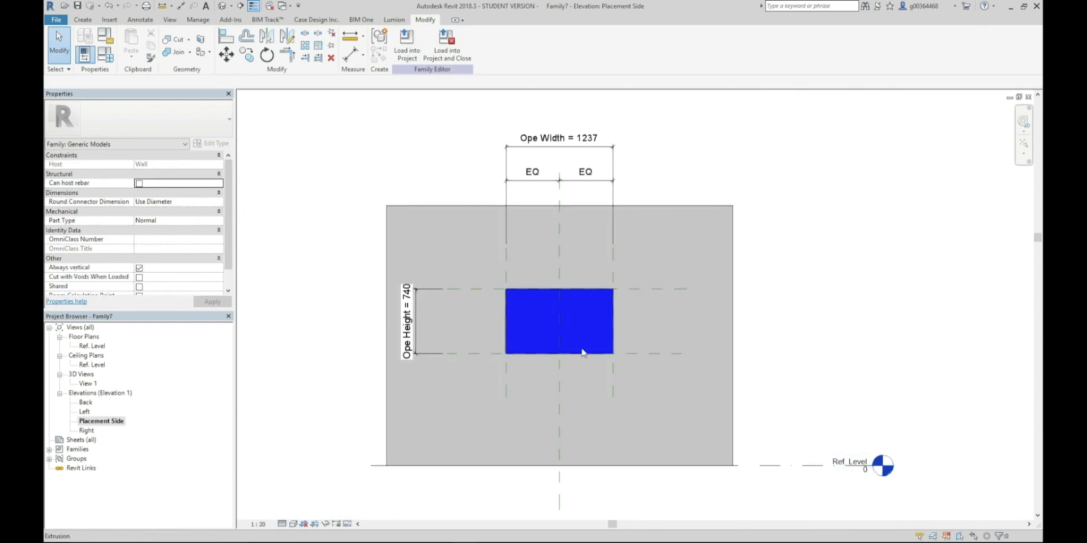
Set Ope Height to 400 and Ope Width to 300 in the family types and apply the values
{"action": "middle_click_drag", "start_coordinate": [302, 251], "coordinate": [314, 252]}
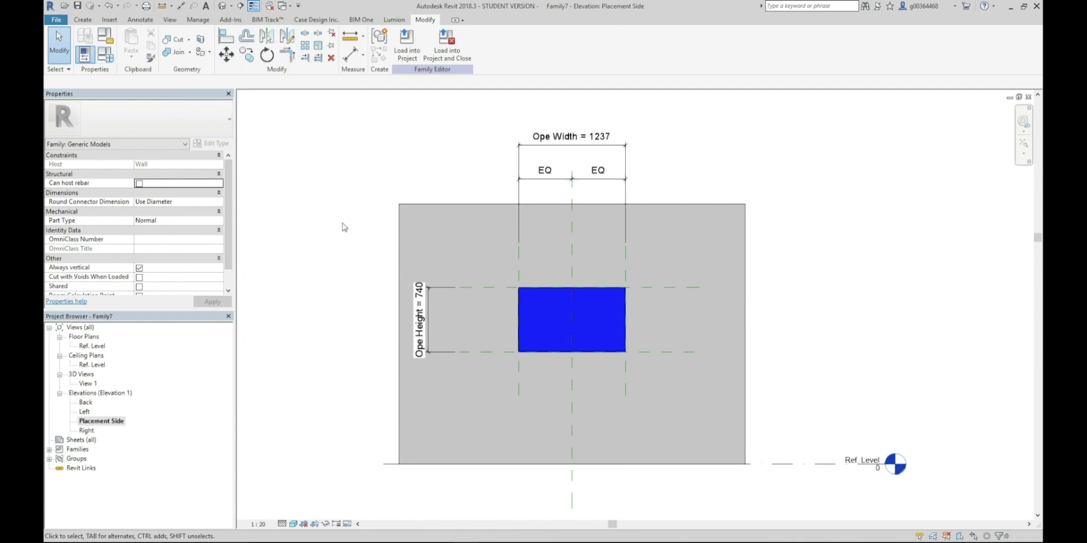
{"action": "left_click", "coordinate": [106, 55]}
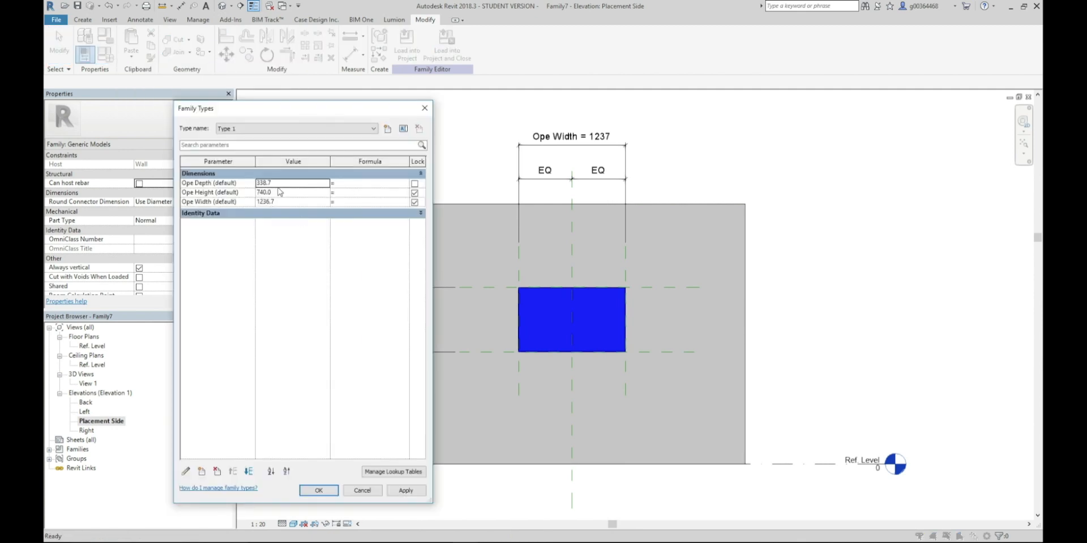
{"action": "left_click", "coordinate": [277, 193]}
{"action": "type", "text": "400"}
{"action": "left_click", "coordinate": [291, 199]}
{"action": "type", "text": "300"}
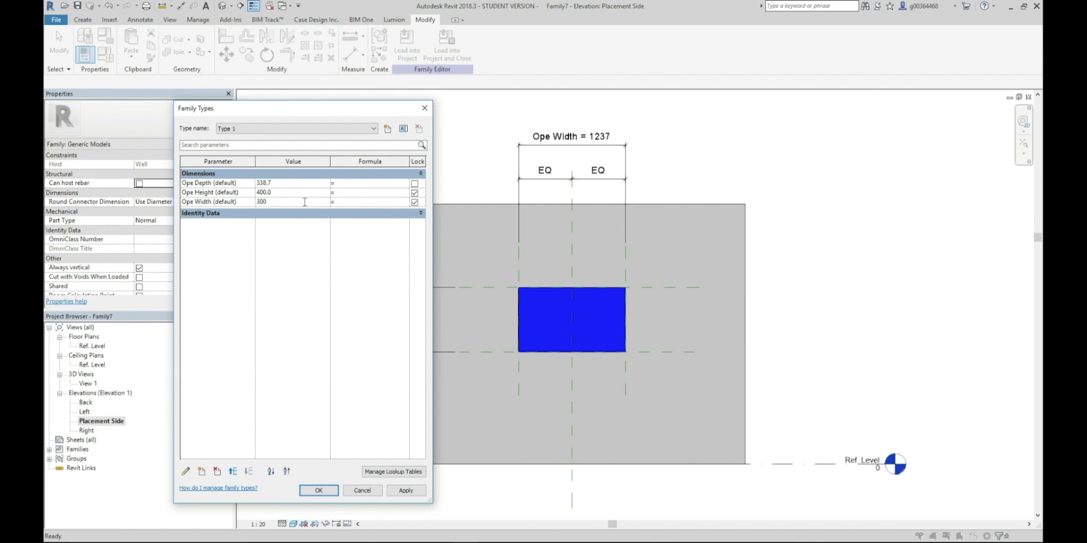
{"action": "left_click", "coordinate": [396, 490]}
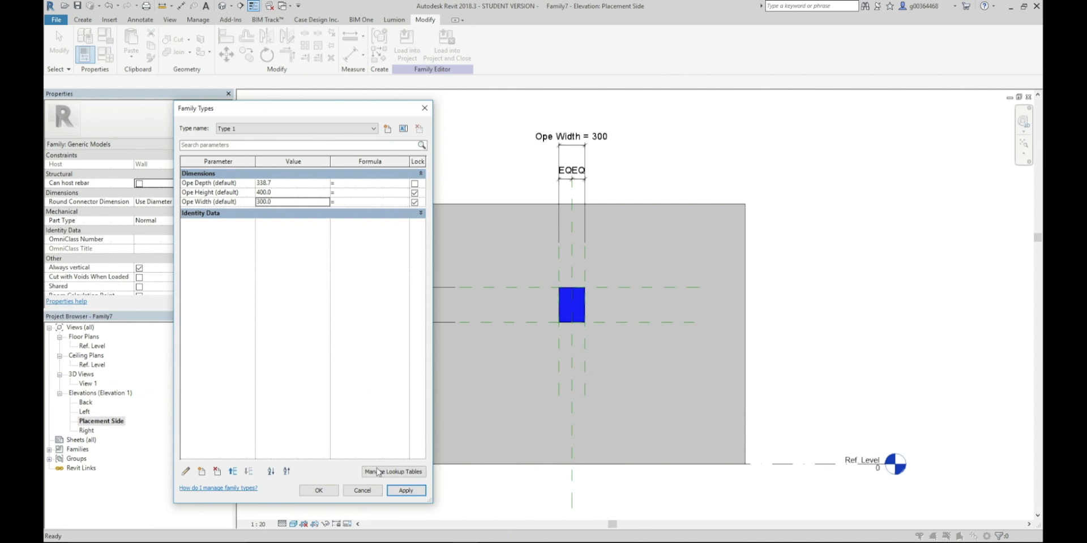
{"action": "left_click", "coordinate": [318, 490]}
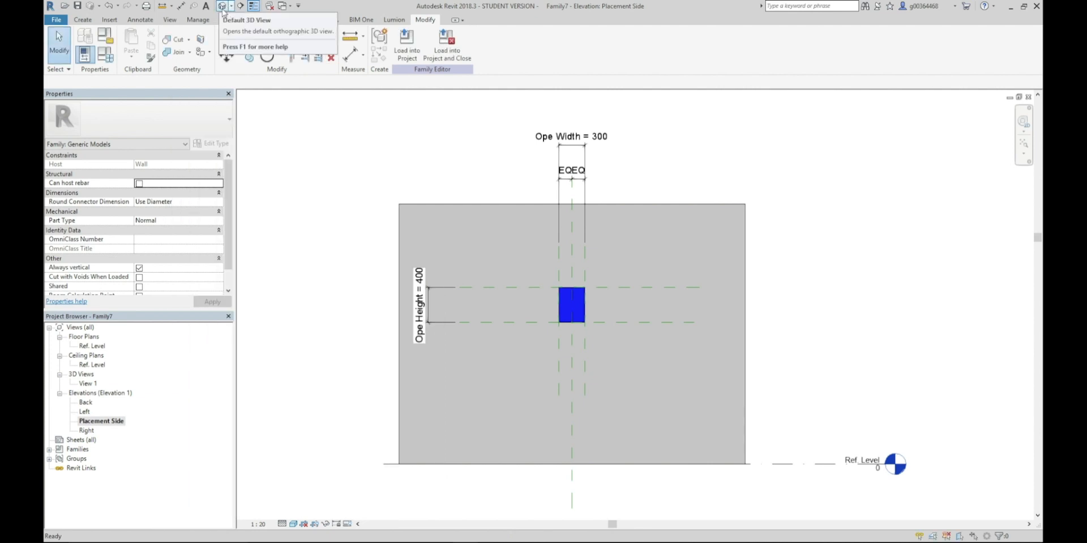
Open the default 3D view, change its detail level and switch it to a shaded visual style to inspect the opening
{"action": "left_click", "coordinate": [222, 8]}
{"action": "scroll", "coordinate": [651, 336], "scroll_direction": "up", "scroll_amount": 5}
{"action": "middle_click_drag", "start_coordinate": [646, 321], "coordinate": [600, 345], "text": "shift"}
{"action": "left_click", "coordinate": [282, 524]}
{"action": "left_click", "coordinate": [294, 513]}
{"action": "left_click", "coordinate": [293, 524]}
{"action": "left_click", "coordinate": [311, 483]}
{"action": "mouse_move", "coordinate": [589, 359]}
{"action": "middle_mouse_down", "text": "shift"}
{"action": "mouse_move", "coordinate": [451, 337]}
{"action": "mouse_move", "coordinate": [512, 323]}
{"action": "mouse_move", "coordinate": [419, 319]}
{"action": "mouse_move", "coordinate": [609, 313]}
{"action": "mouse_move", "coordinate": [585, 329]}
{"action": "mouse_move", "coordinate": [504, 330]}
{"action": "mouse_move", "coordinate": [357, 147]}
{"action": "middle_mouse_up", "text": "shift"}
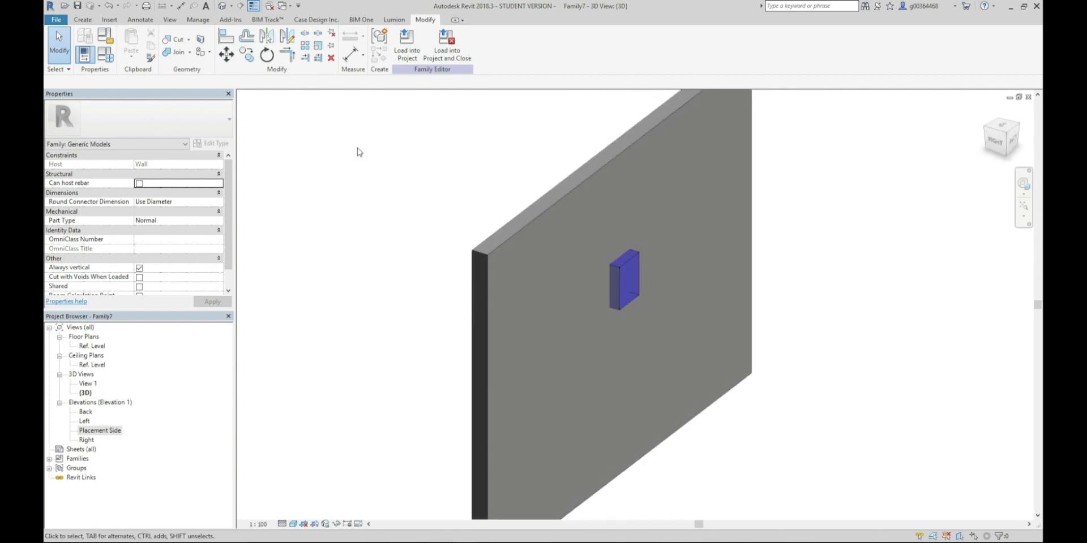
Set Ope Depth to 200 in the family types, apply it and inspect the opening from the wall's other side
{"action": "left_click", "coordinate": [104, 57]}
{"action": "left_click", "coordinate": [278, 182]}
{"action": "type", "text": "200"}
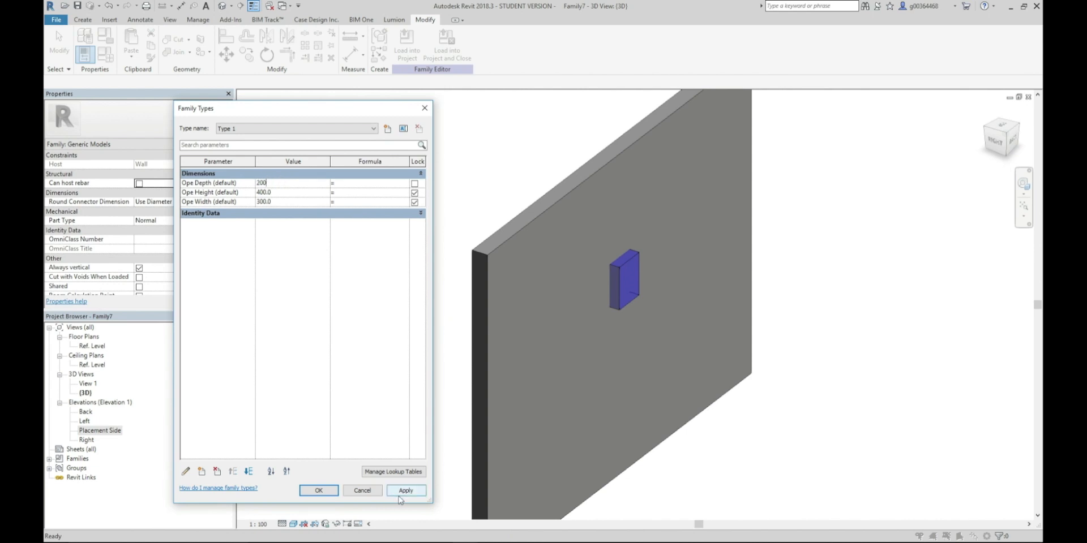
{"action": "left_click", "coordinate": [401, 494]}
{"action": "left_click", "coordinate": [331, 493]}
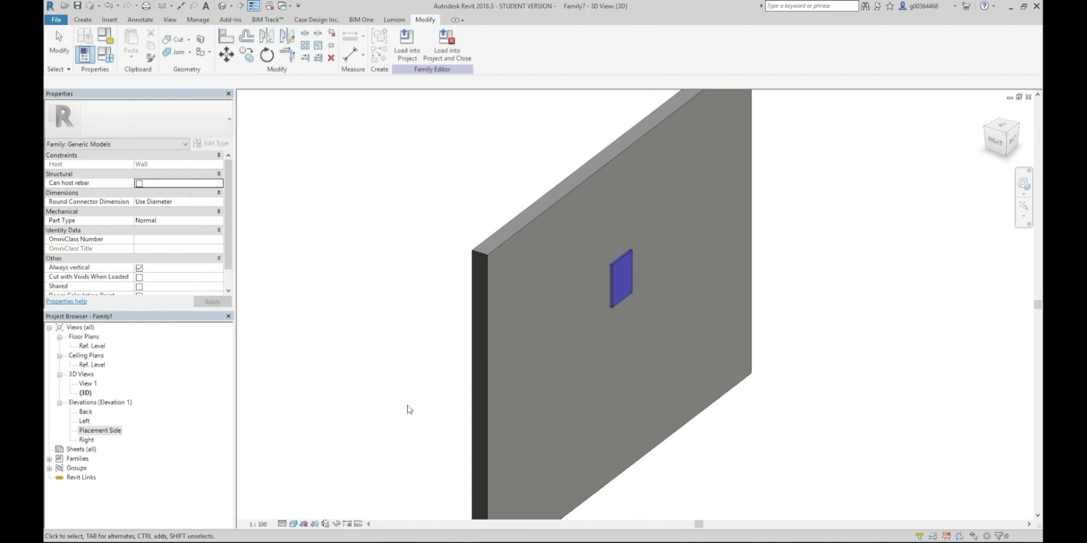
{"action": "middle_click_drag", "start_coordinate": [398, 325], "coordinate": [551, 338], "text": "shift"}
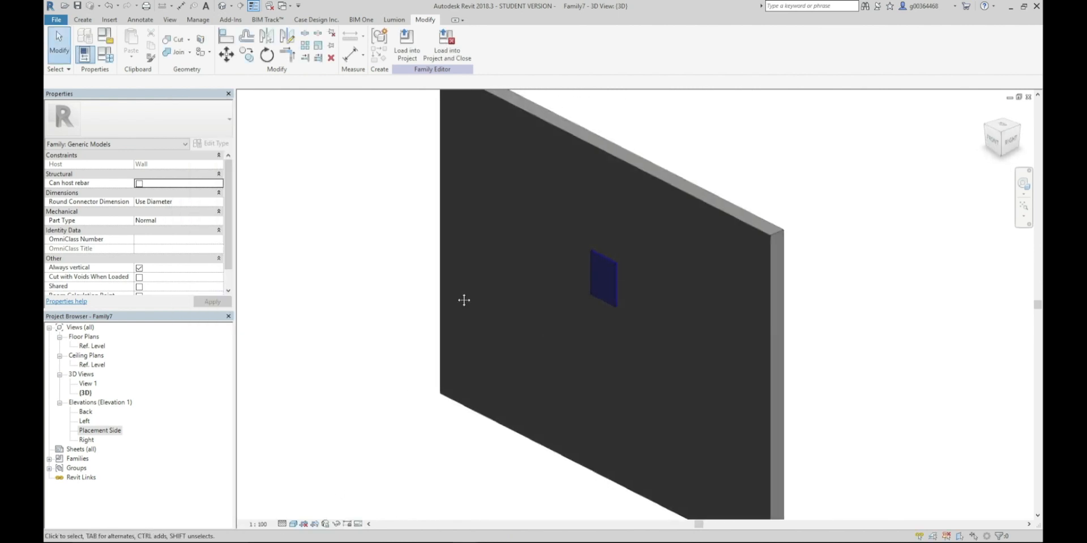
Try to save the family over the existing Builders Works Opes.rfa in the Shared Parameters folder
{"action": "left_click", "coordinate": [56, 19]}
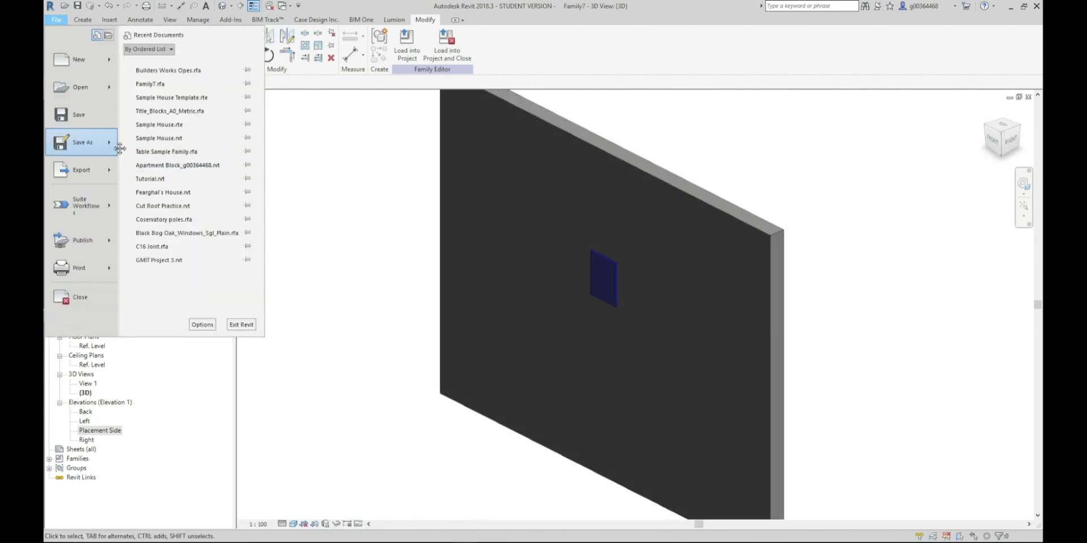
{"action": "mouse_move", "coordinate": [122, 146]}
{"action": "left_click", "coordinate": [178, 99]}
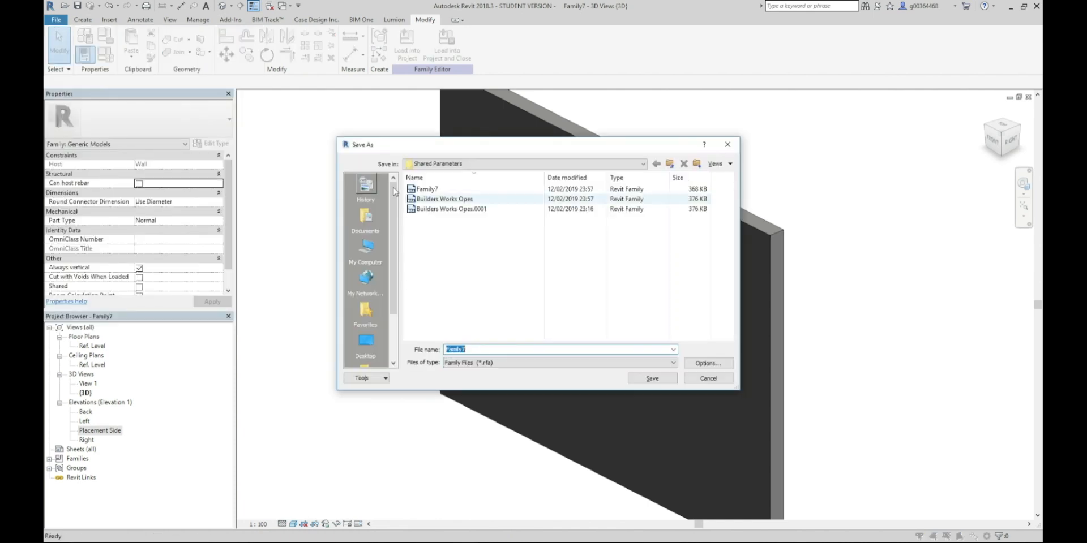
{"action": "left_click", "coordinate": [449, 200]}
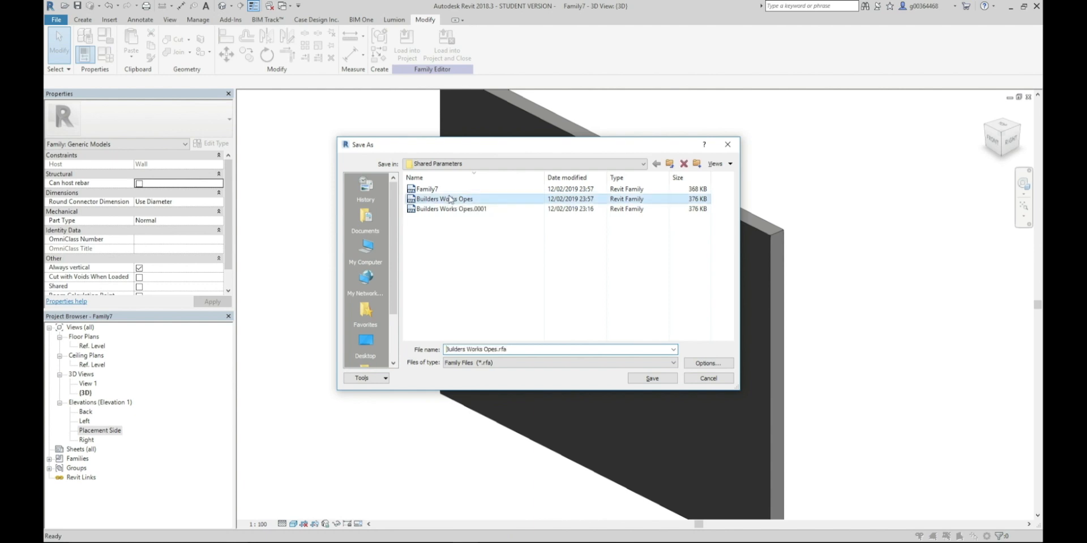
{"action": "left_click", "coordinate": [649, 379]}
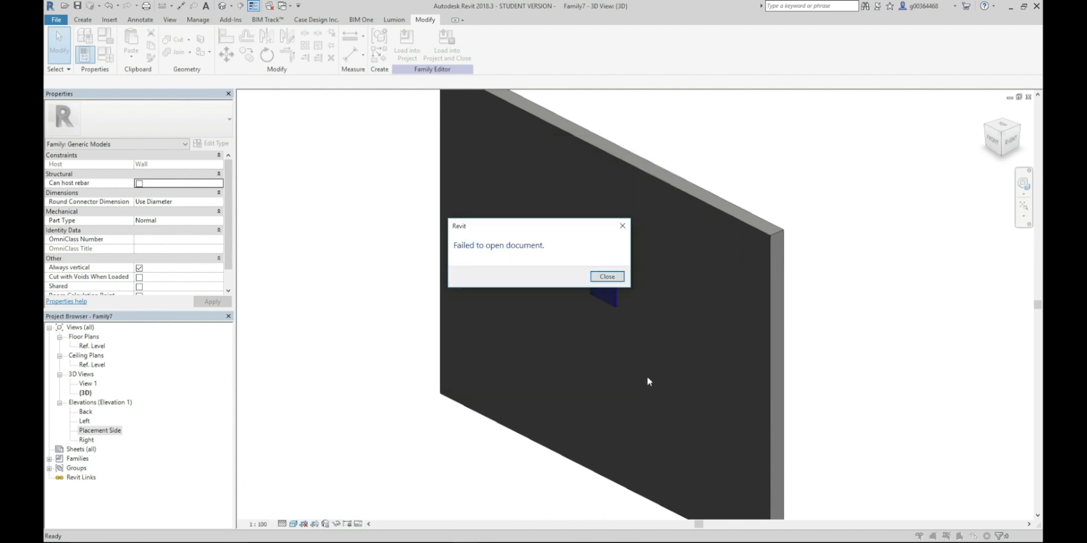
{"action": "left_click", "coordinate": [607, 276]}
{"action": "key", "text": "Return"}
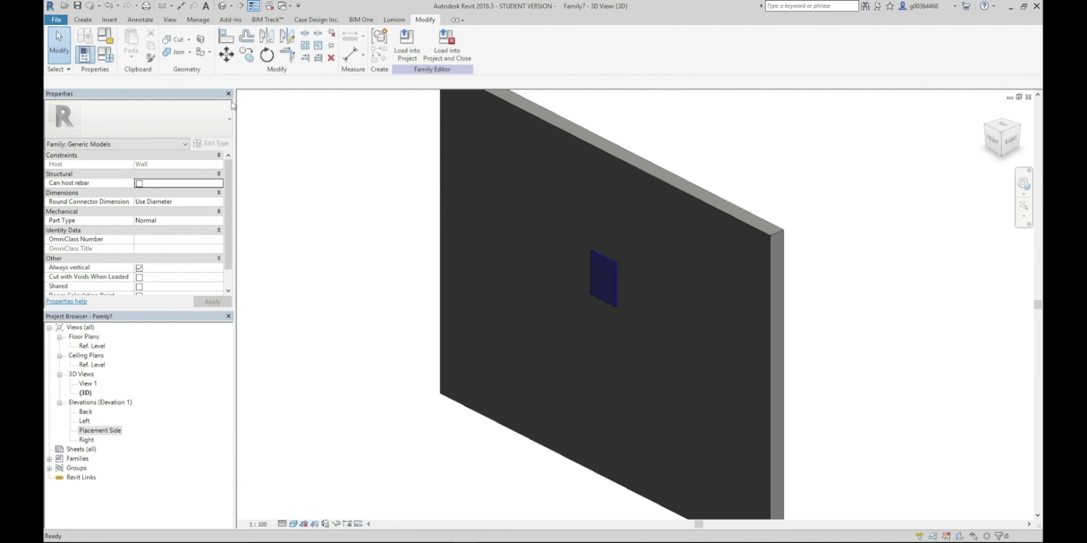
Save the family under the name Ope 1 in the Shared Parameters folder
{"action": "left_click", "coordinate": [56, 20]}
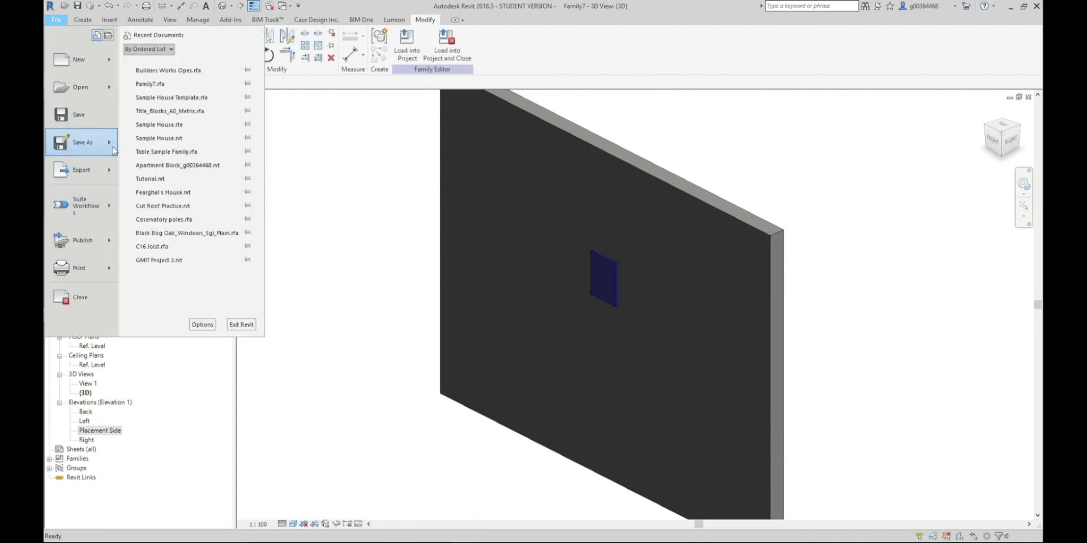
{"action": "mouse_move", "coordinate": [114, 150]}
{"action": "left_click", "coordinate": [170, 111]}
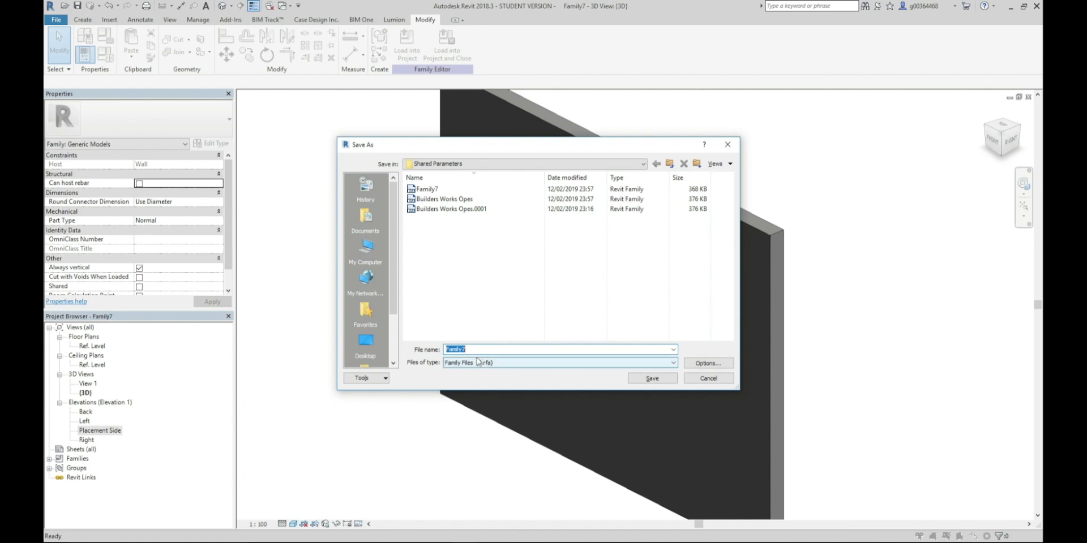
{"action": "type", "text": "Op"}
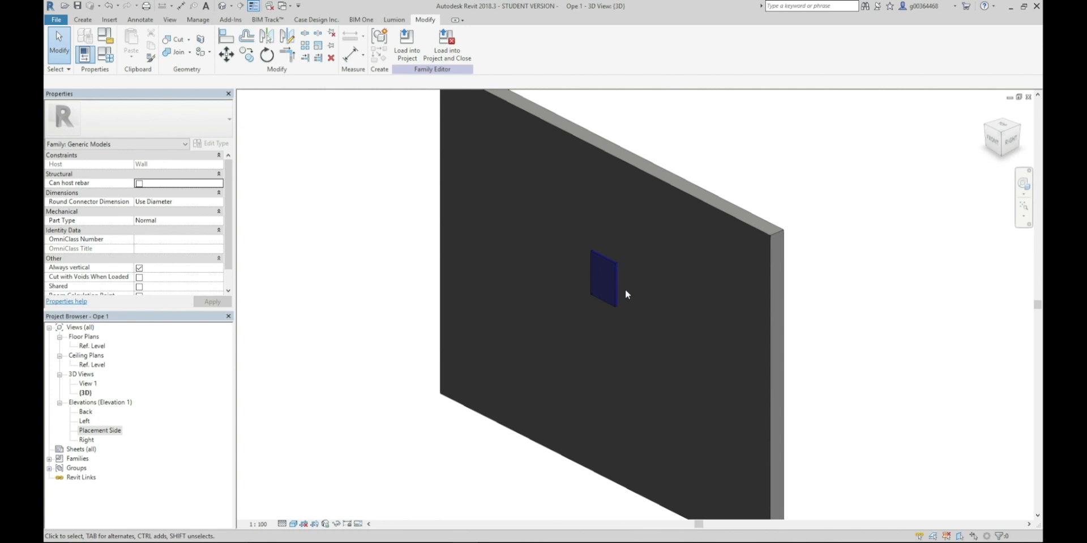
Create a new project from the Construction Template
{"action": "left_click", "coordinate": [56, 19]}
{"action": "mouse_move", "coordinate": [109, 65]}
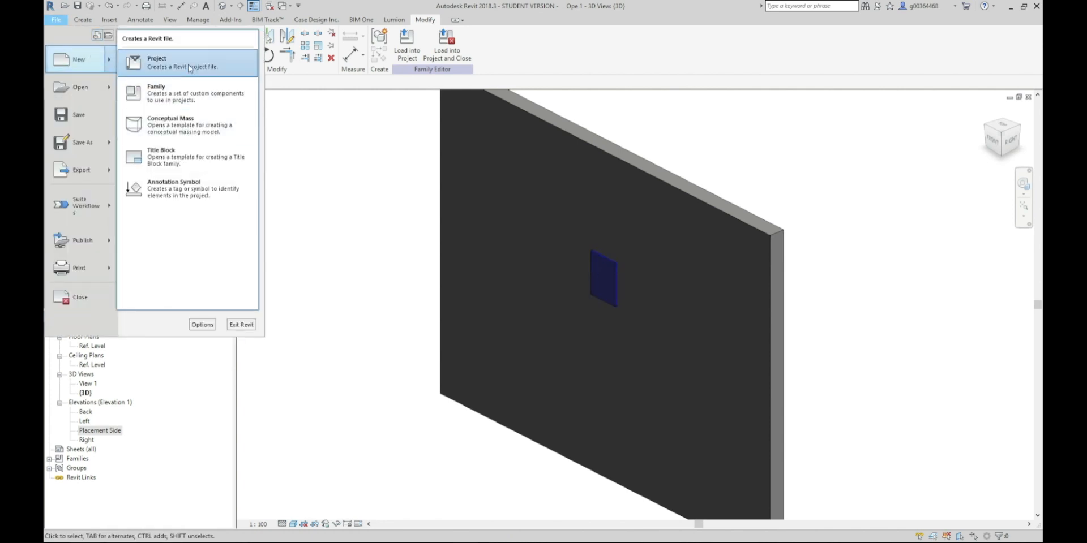
{"action": "left_click", "coordinate": [156, 63]}
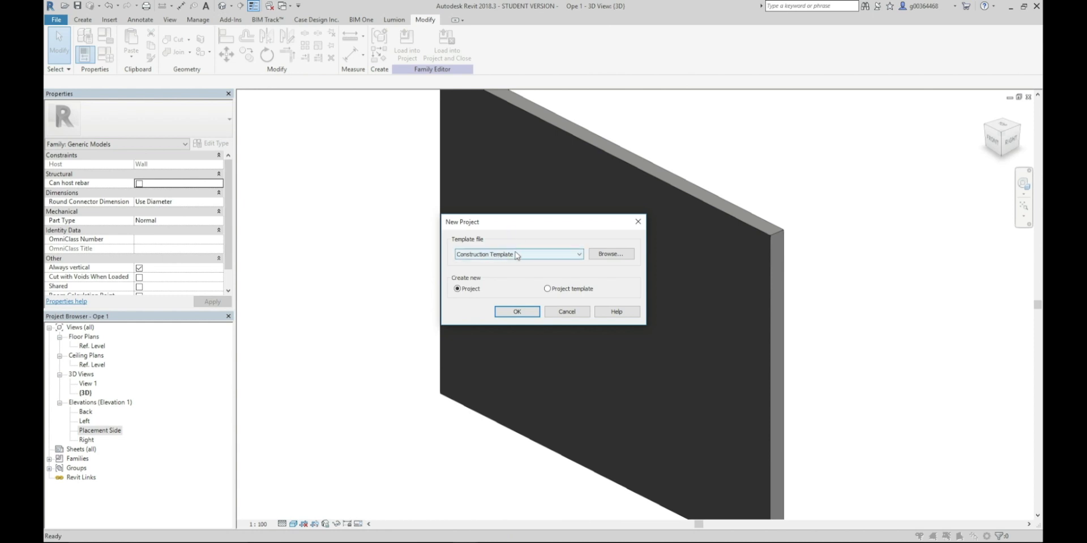
{"action": "left_click", "coordinate": [517, 312]}
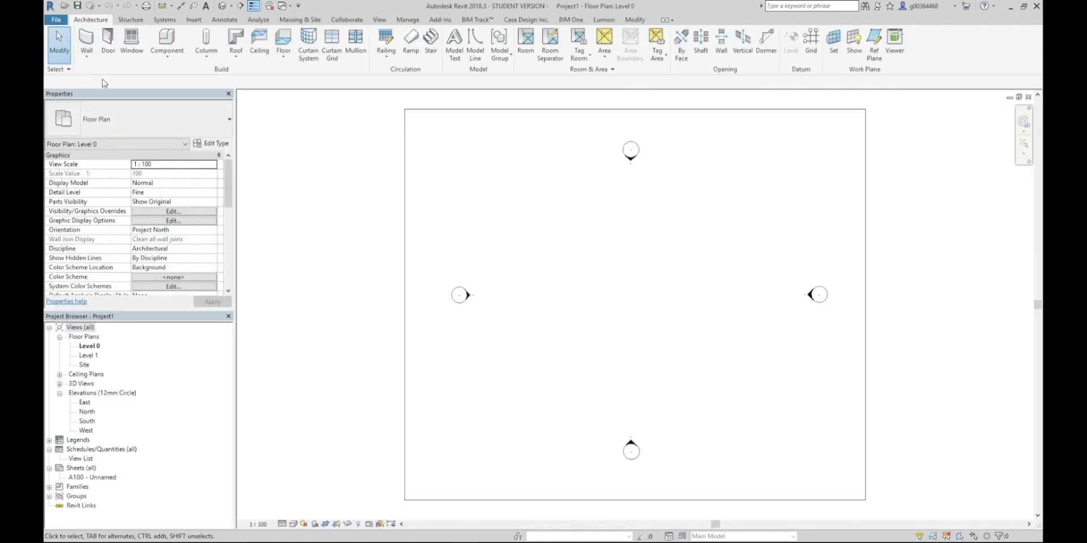
Draw a straight horizontal Wall-Ext_102Bwk-75Ins-100LBlk-12P wall, 8000 high, between the west and east elevation markers on the Level 0 plan
{"action": "left_click", "coordinate": [86, 41]}
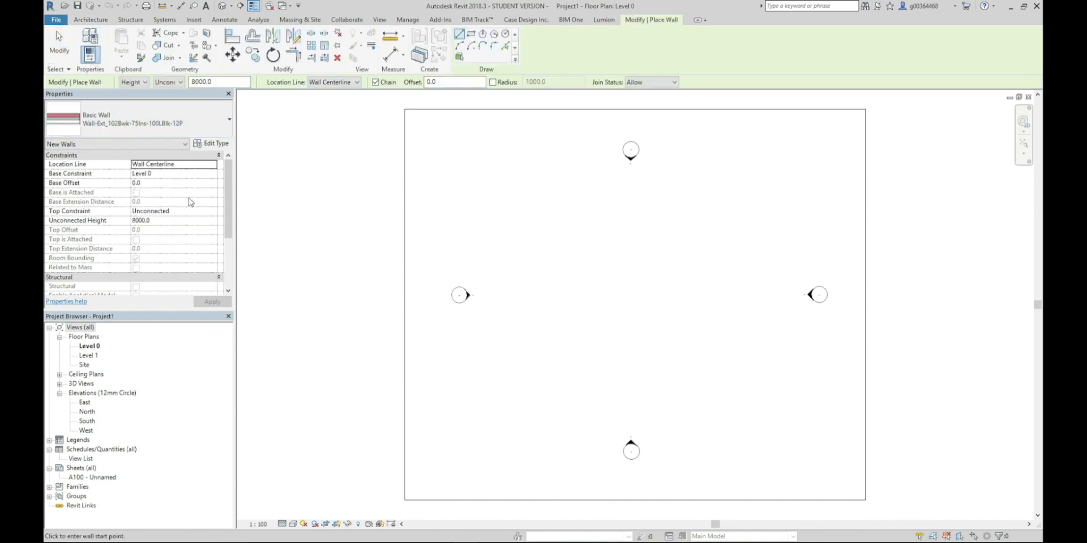
{"action": "left_click", "coordinate": [500, 276]}
{"action": "left_click", "coordinate": [744, 277]}
{"action": "key", "text": "Escape"}
{"action": "key", "text": "Escape"}
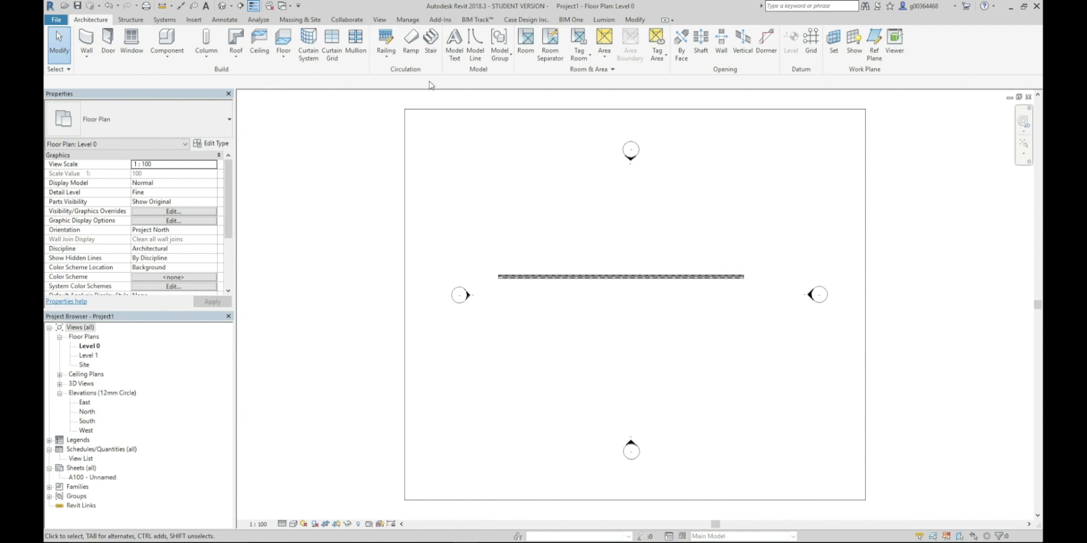
Switch back to the Ope 1 family's 3D view and load the family into Project1
{"action": "left_click", "coordinate": [288, 6]}
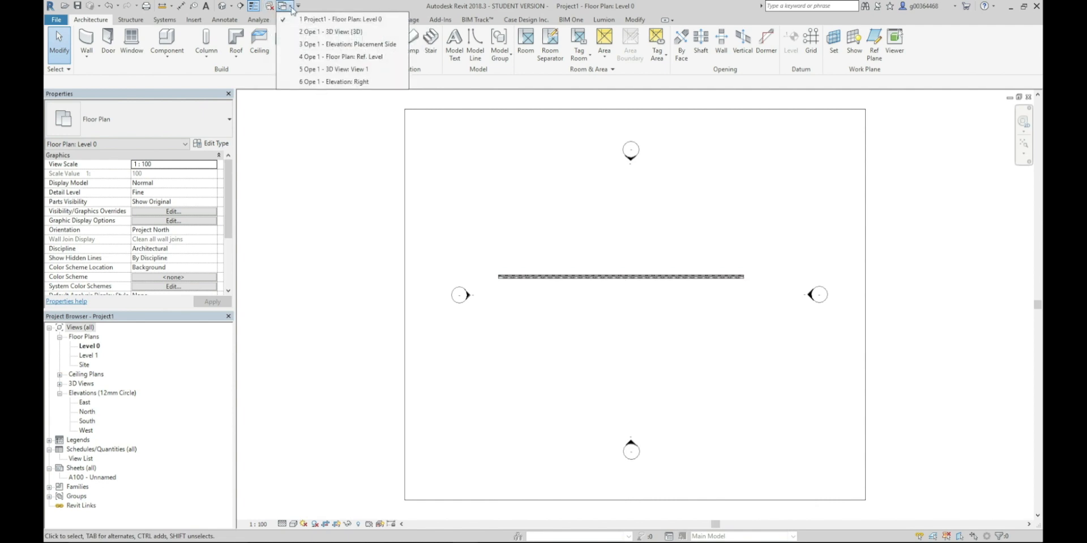
{"action": "left_click", "coordinate": [312, 32]}
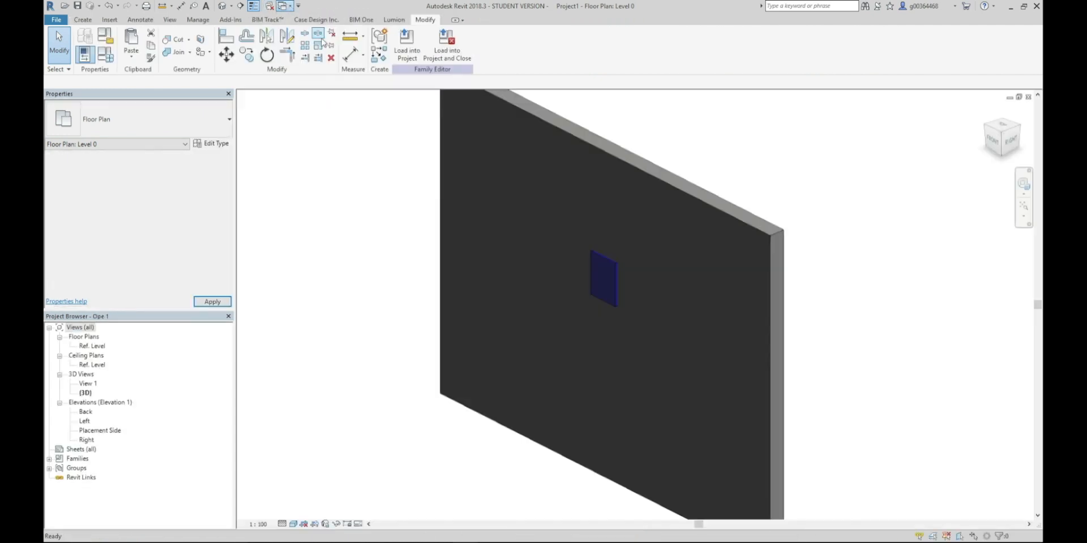
{"action": "left_click", "coordinate": [411, 56]}
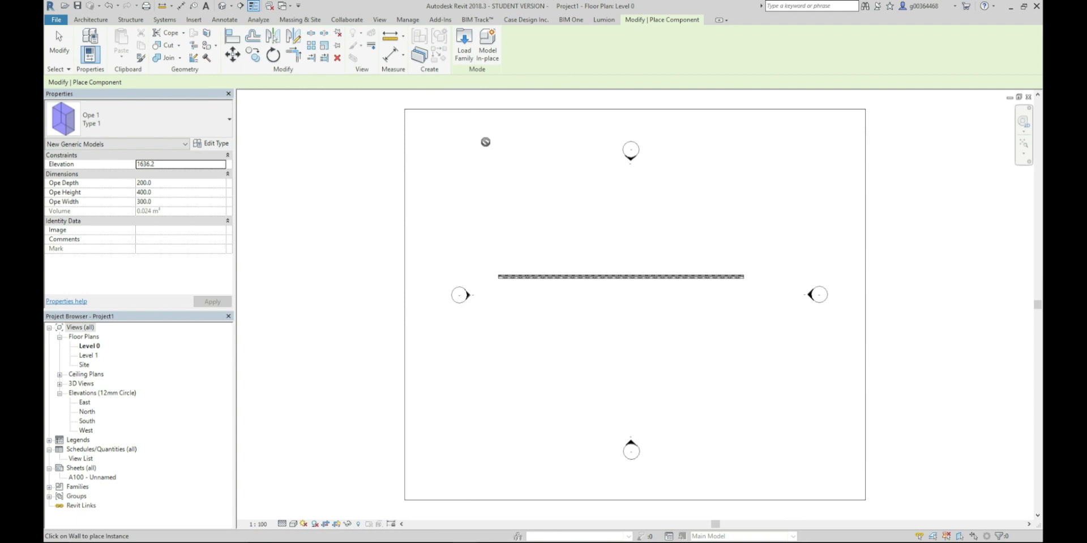
Place five instances of the Ope 1 family spaced along the wall in the Level 0 plan
{"action": "scroll", "coordinate": [572, 276], "scroll_direction": "up", "scroll_amount": 5}
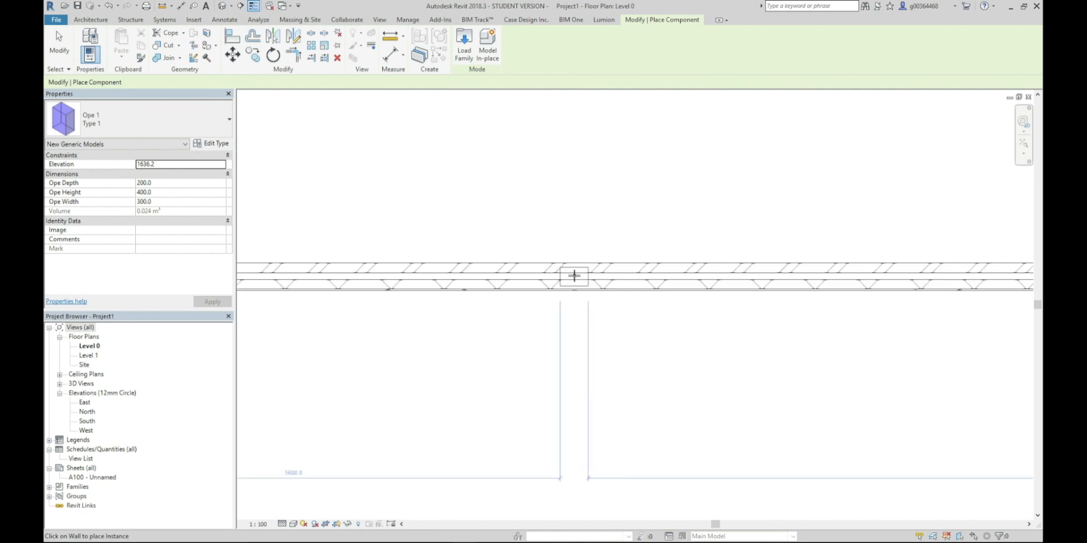
{"action": "scroll", "coordinate": [572, 276], "scroll_direction": "down", "scroll_amount": 1}
{"action": "left_click", "coordinate": [572, 276]}
{"action": "left_click", "coordinate": [674, 277]}
{"action": "left_click", "coordinate": [797, 287]}
{"action": "middle_click_drag", "start_coordinate": [804, 296], "coordinate": [630, 277]}
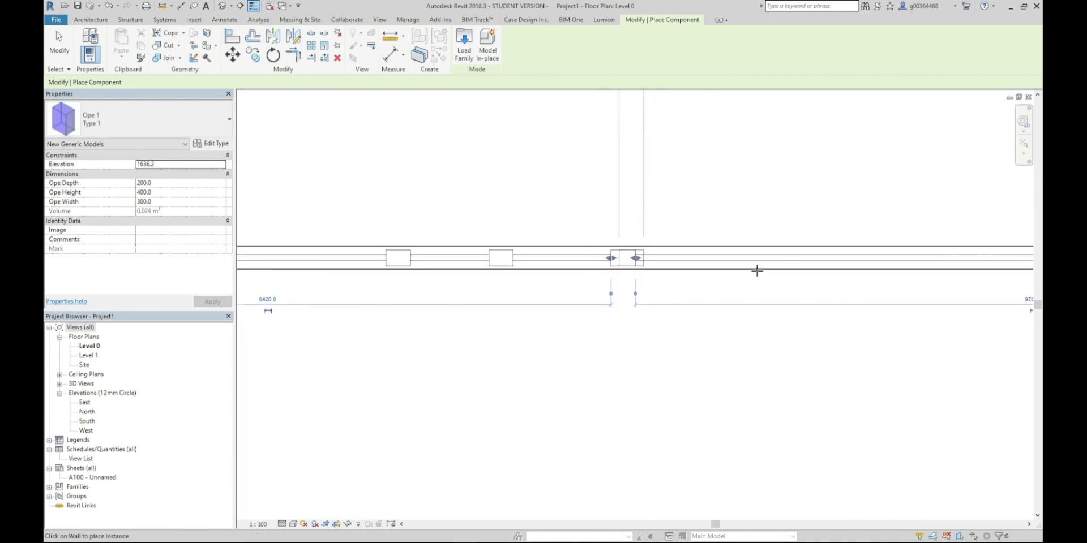
{"action": "left_click", "coordinate": [760, 268]}
{"action": "left_click", "coordinate": [867, 262]}
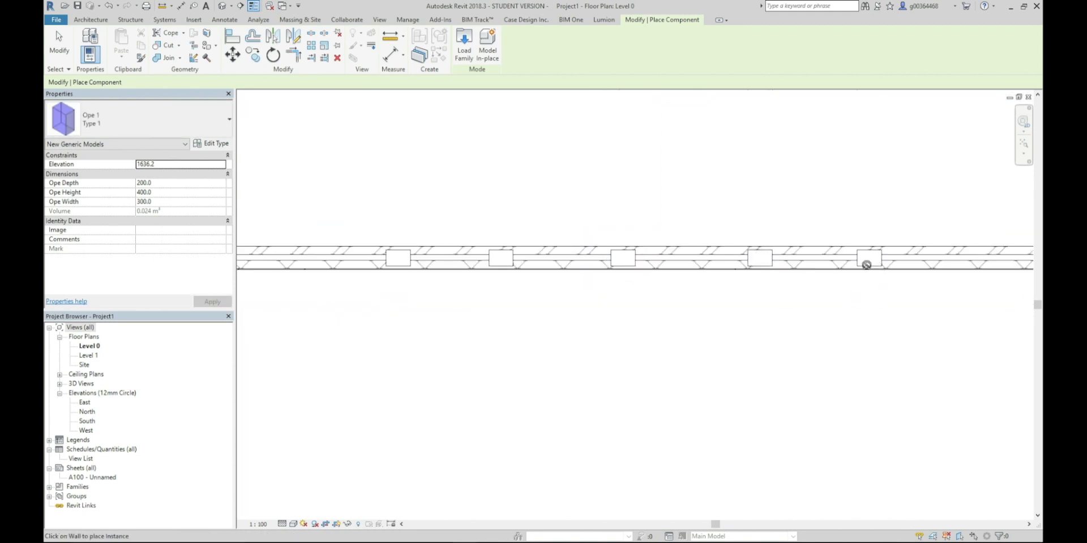
{"action": "key", "text": "Escape"}
{"action": "key", "text": "Escape"}
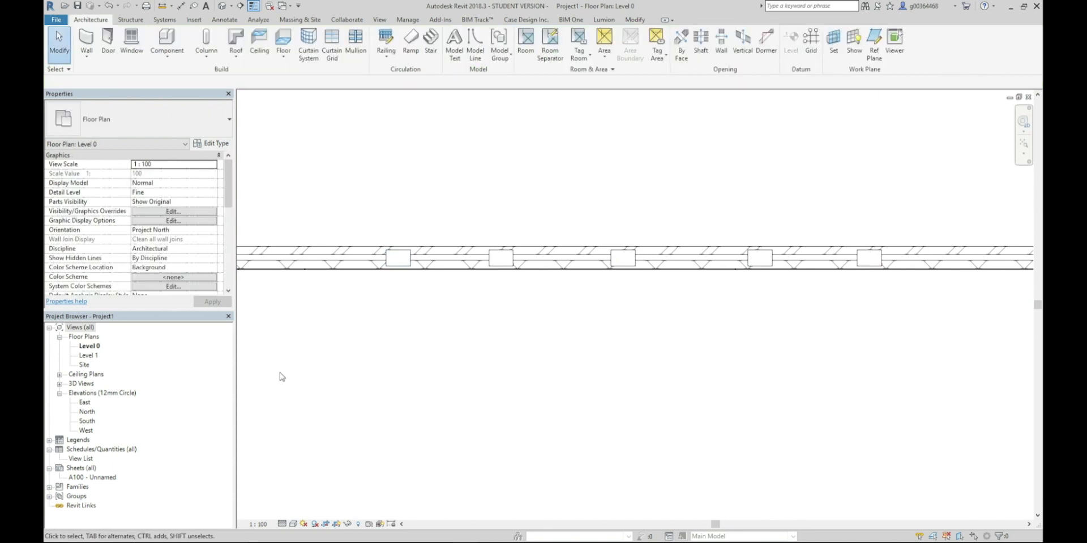
Open the North elevation and temporarily hide the brick wall that covers the openings
{"action": "double_click", "coordinate": [86, 413]}
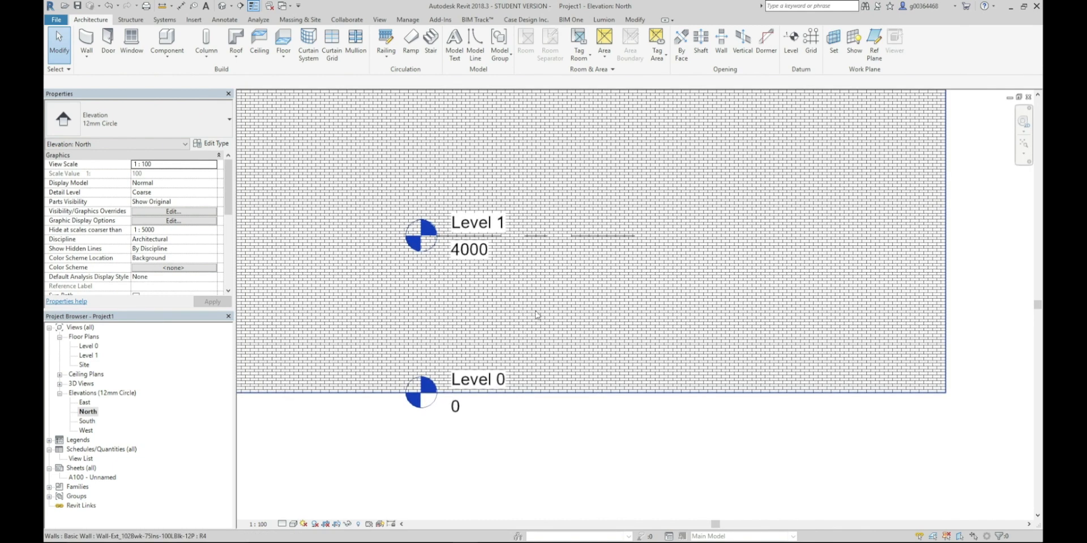
{"action": "left_click", "coordinate": [566, 385]}
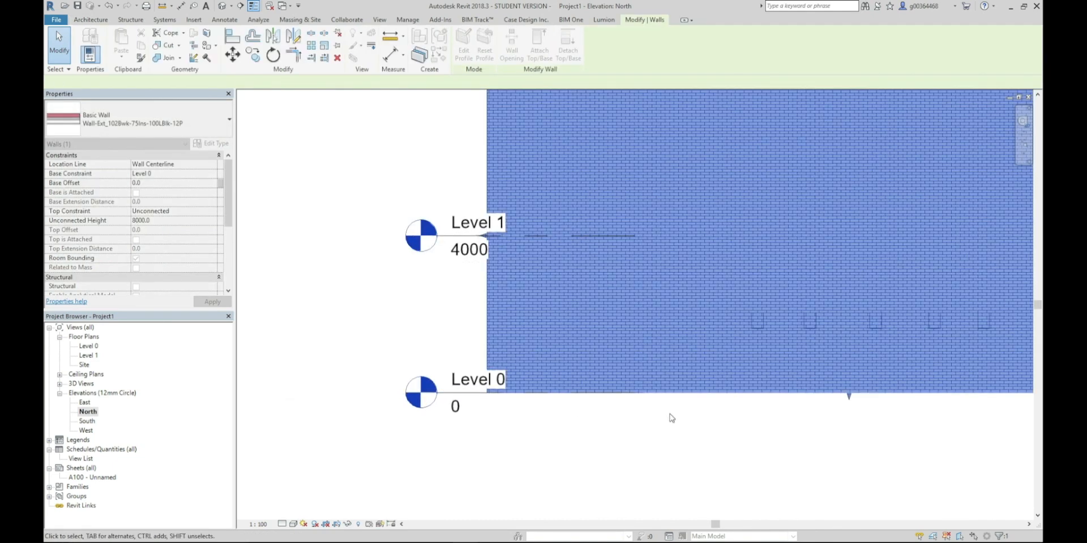
{"action": "middle_click_drag", "start_coordinate": [671, 418], "coordinate": [488, 386]}
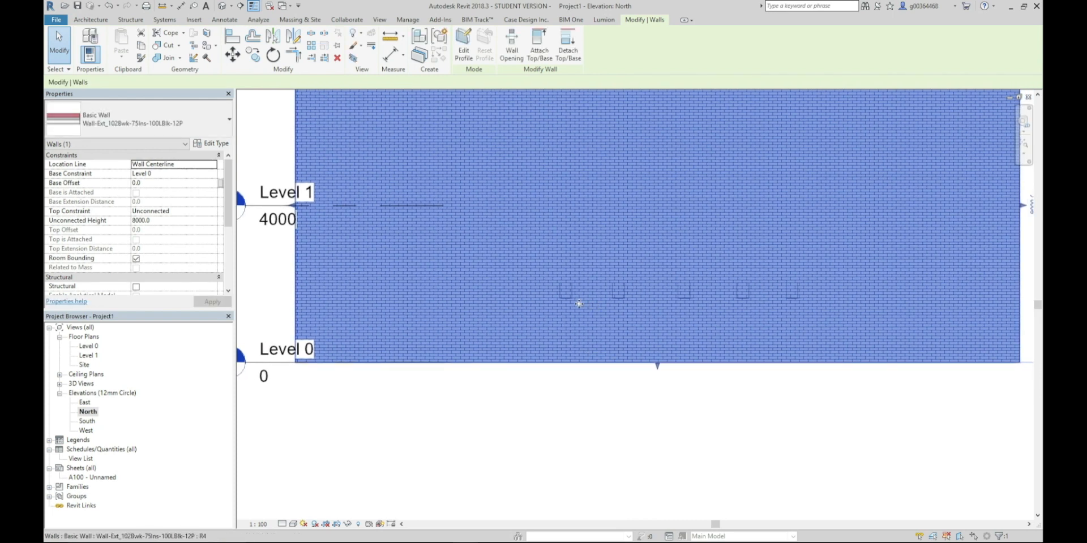
{"action": "key", "text": "Escape"}
{"action": "left_click", "coordinate": [580, 360]}
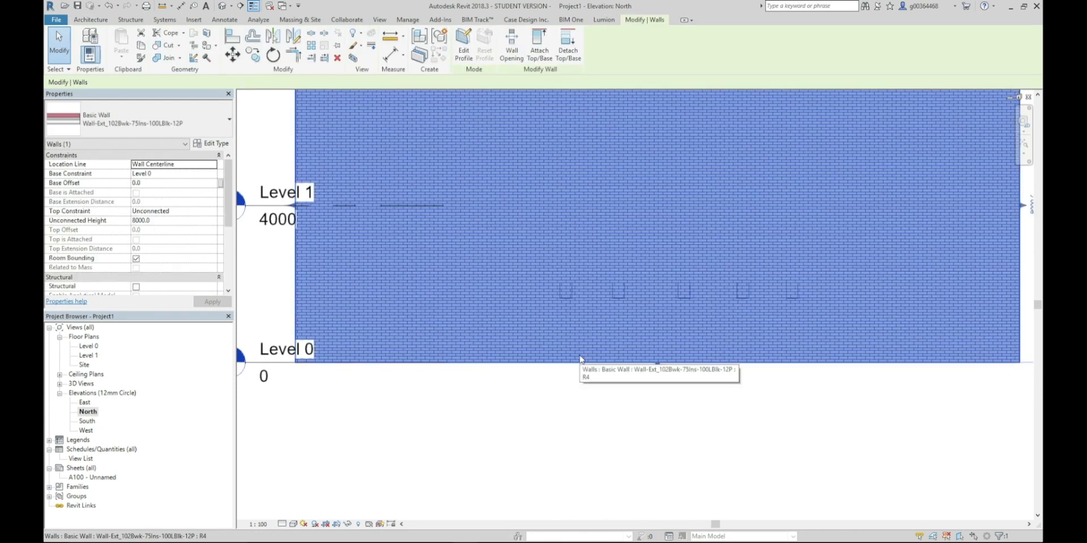
{"action": "key", "text": "h"}
{"action": "key", "text": "h"}
Set Ope Depth to 325 for all five openings together and restore the temporarily hidden wall
{"action": "left_click_drag", "start_coordinate": [529, 253], "coordinate": [808, 366]}
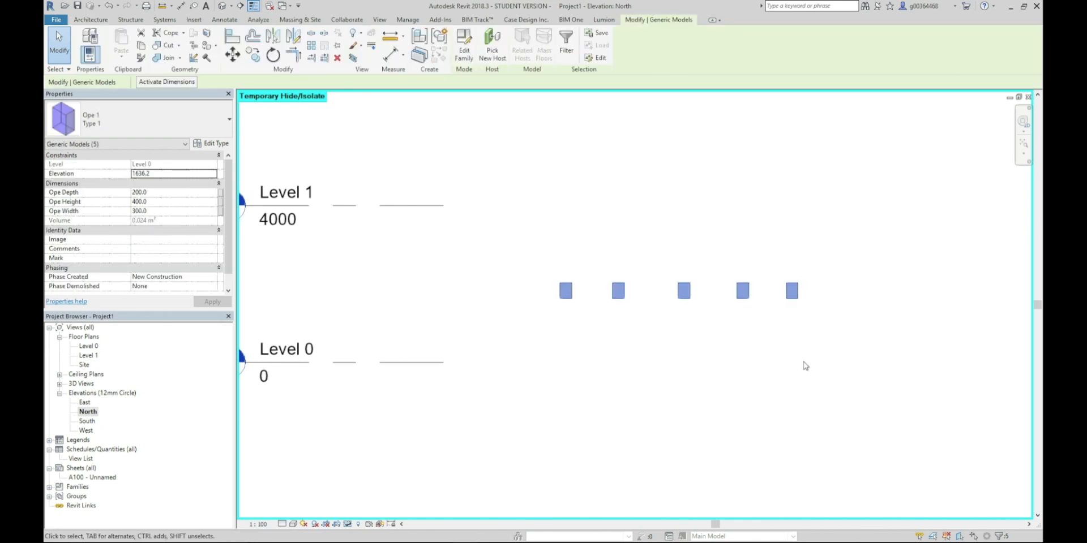
{"action": "left_click", "coordinate": [172, 193]}
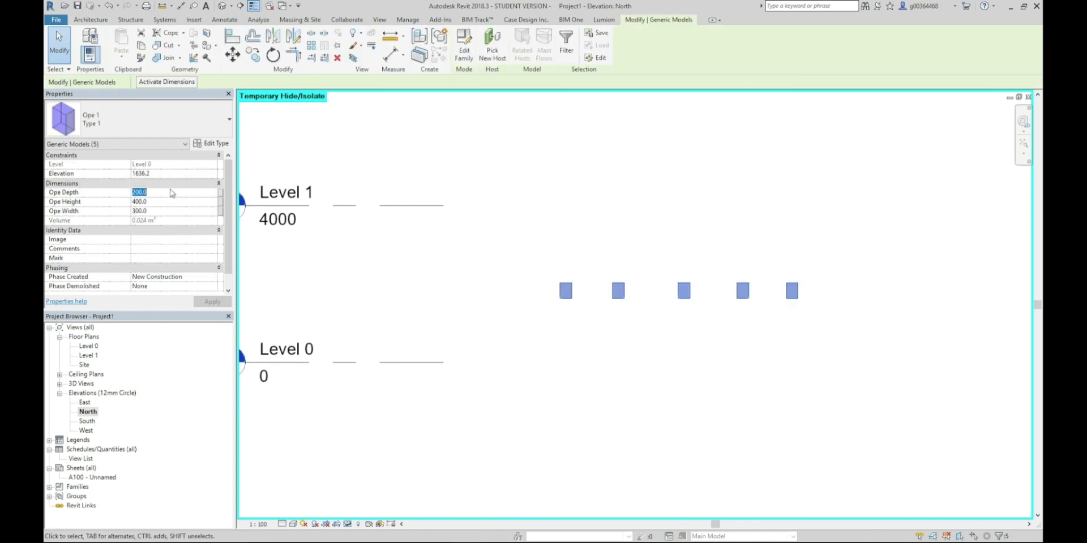
{"action": "type", "text": "30"}
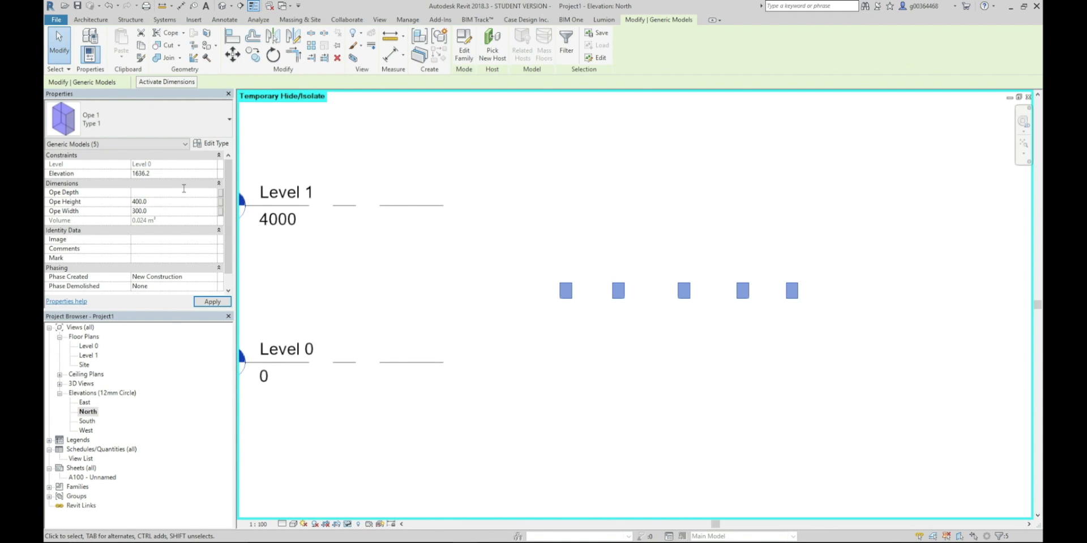
{"action": "left_click", "coordinate": [213, 301]}
{"action": "left_click", "coordinate": [598, 374]}
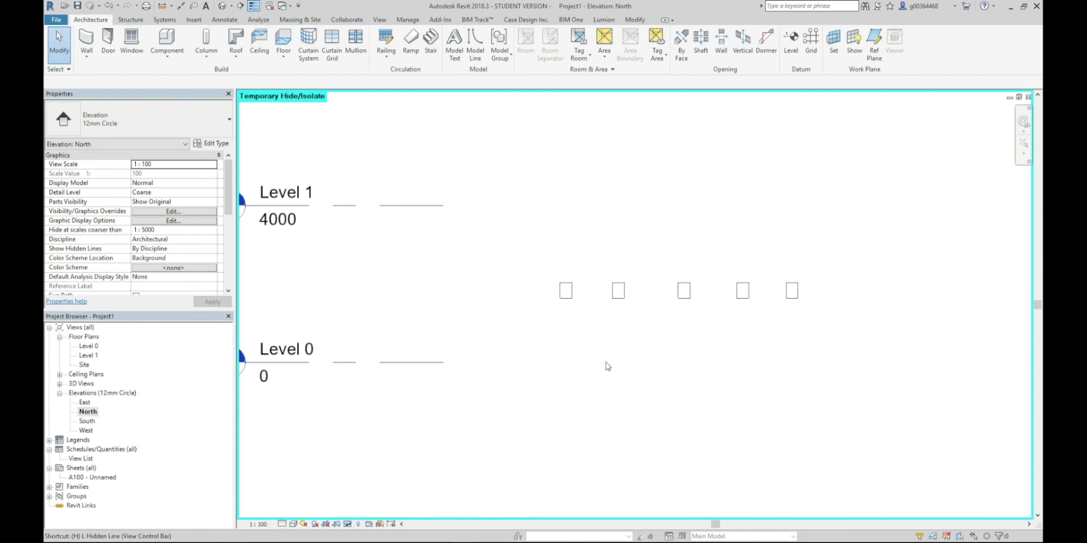
{"action": "key", "text": "h"}
{"action": "key", "text": "r"}
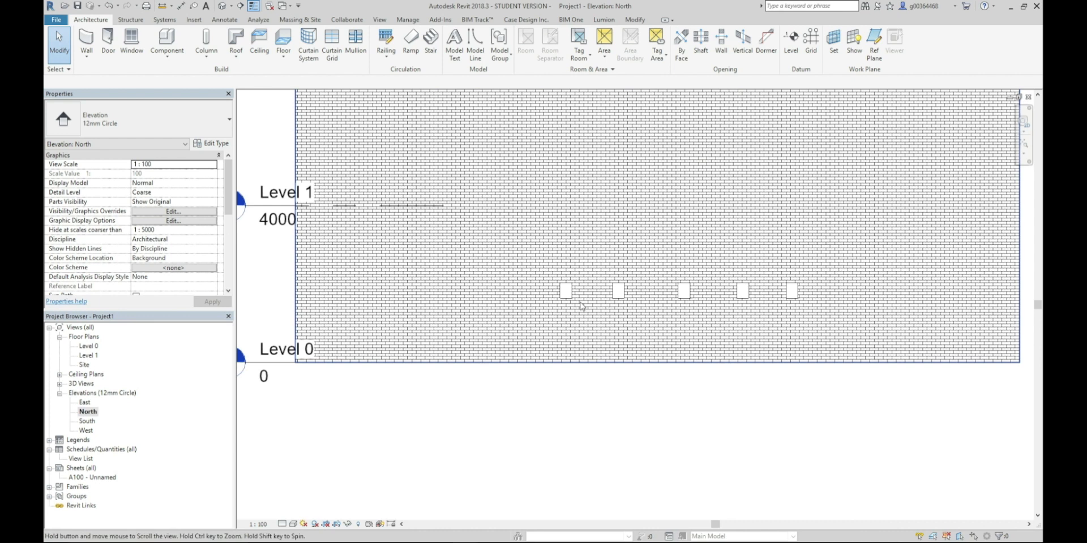
Enter a Mark beginning with B for the leftmost opening in the North elevation and select the opening beside it
{"action": "middle_click_drag", "start_coordinate": [571, 287], "coordinate": [533, 282]}
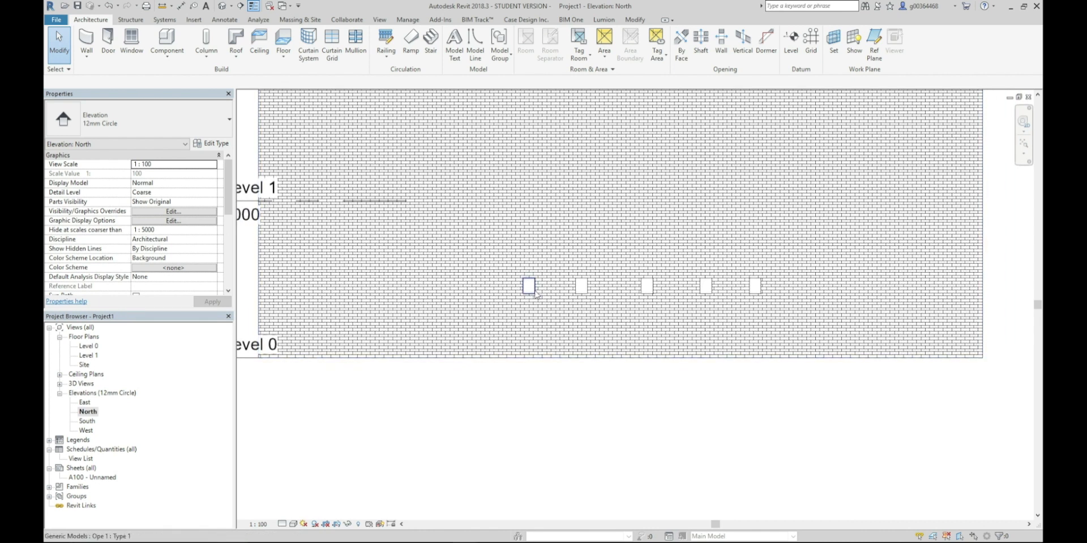
{"action": "left_click", "coordinate": [530, 287]}
{"action": "left_click", "coordinate": [161, 257]}
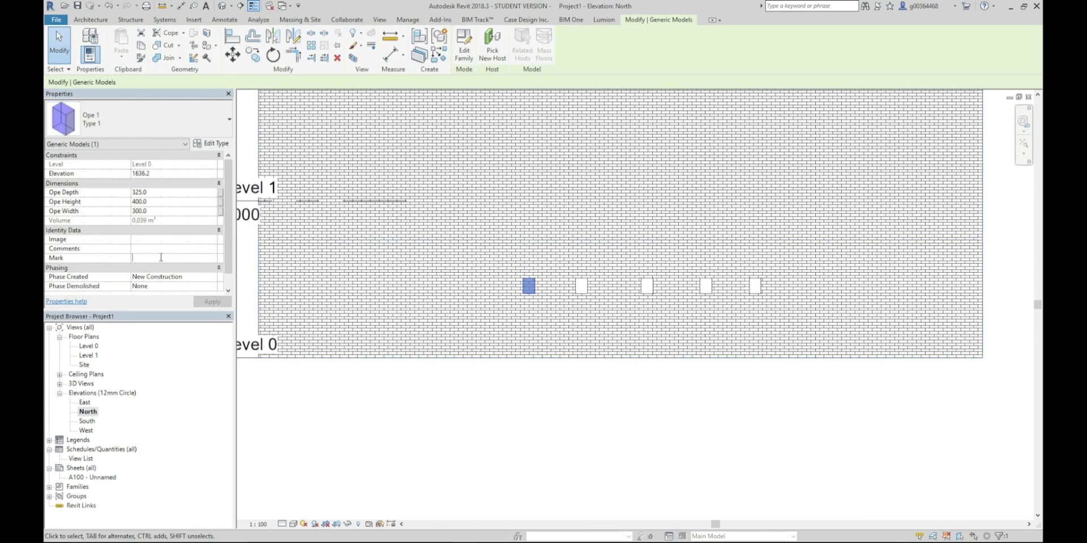
{"action": "type", "text": "BWO-01"}
{"action": "left_click", "coordinate": [580, 288]}
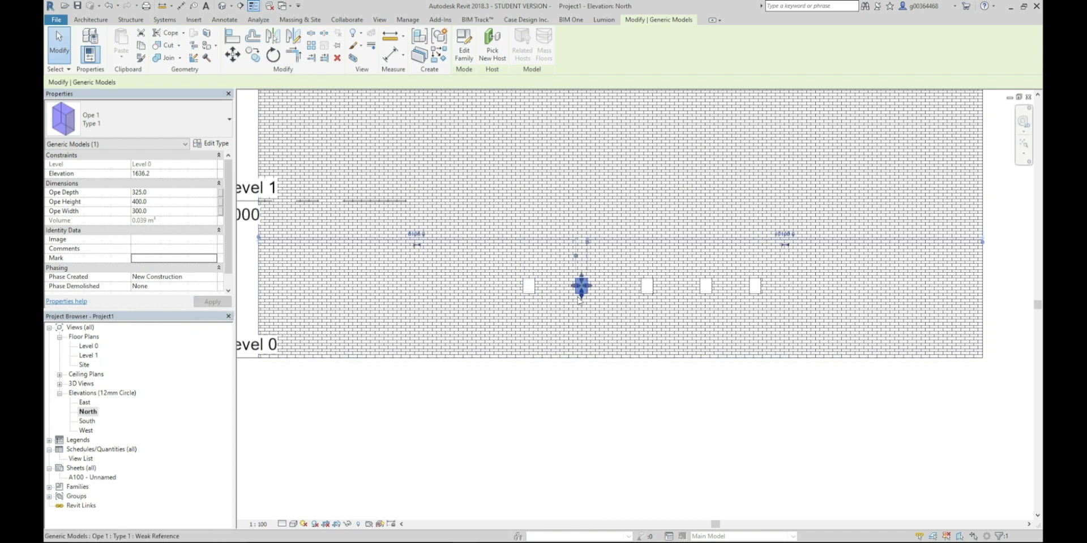
Set the Mark of the second opening from the left to BEO-02 and of the middle opening to BWO-03
{"action": "left_click", "coordinate": [190, 256]}
{"action": "type", "text": "BEO-02"}
{"action": "left_click", "coordinate": [647, 285]}
{"action": "left_click", "coordinate": [146, 257]}
{"action": "type", "text": "B"}
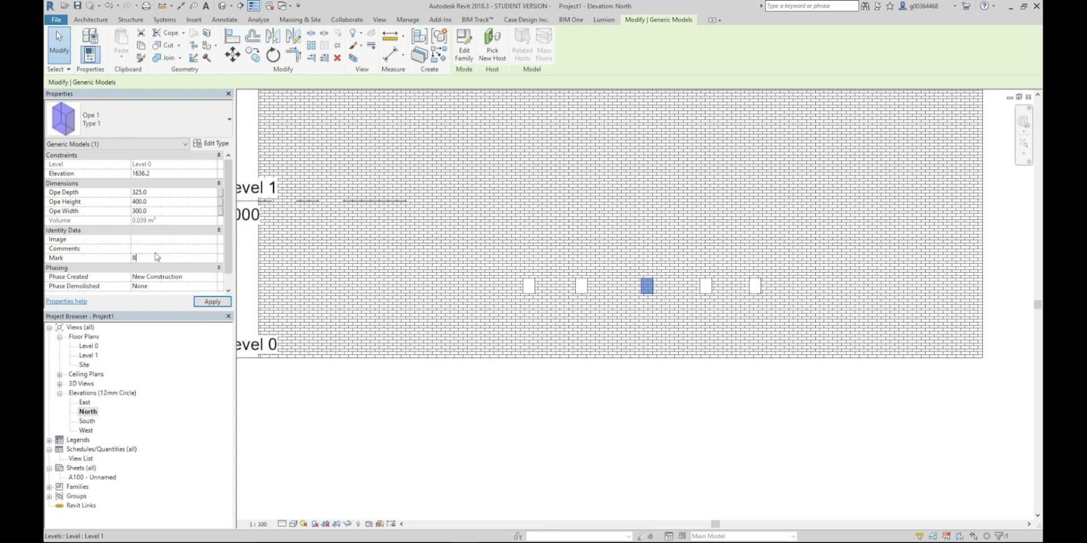
{"action": "key", "text": "Return"}
Set the Mark of the fourth opening from the left to BWO-05 and clear the selection
{"action": "left_click", "coordinate": [706, 286]}
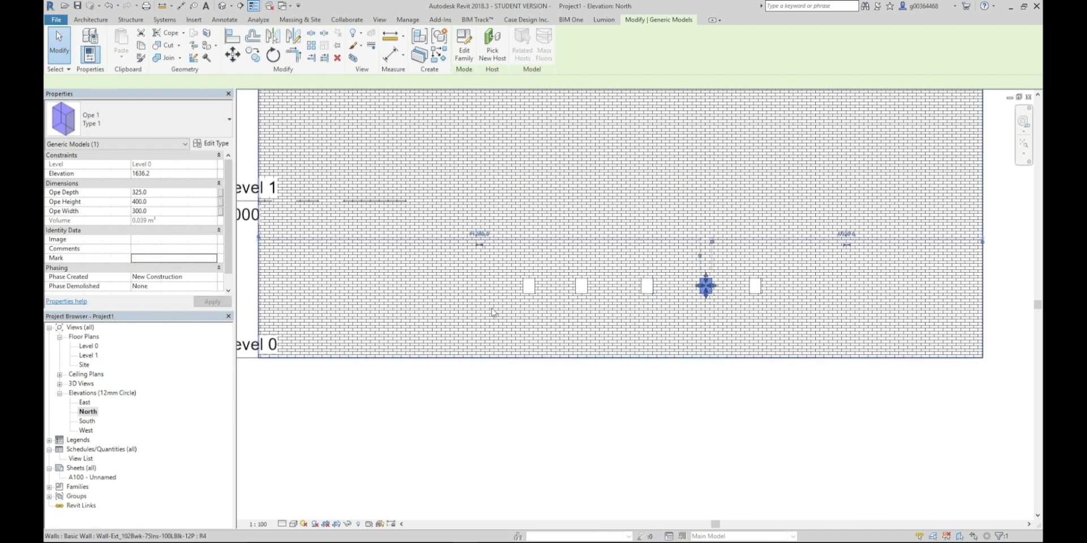
{"action": "left_click", "coordinate": [180, 258]}
{"action": "type", "text": "BWO-"}
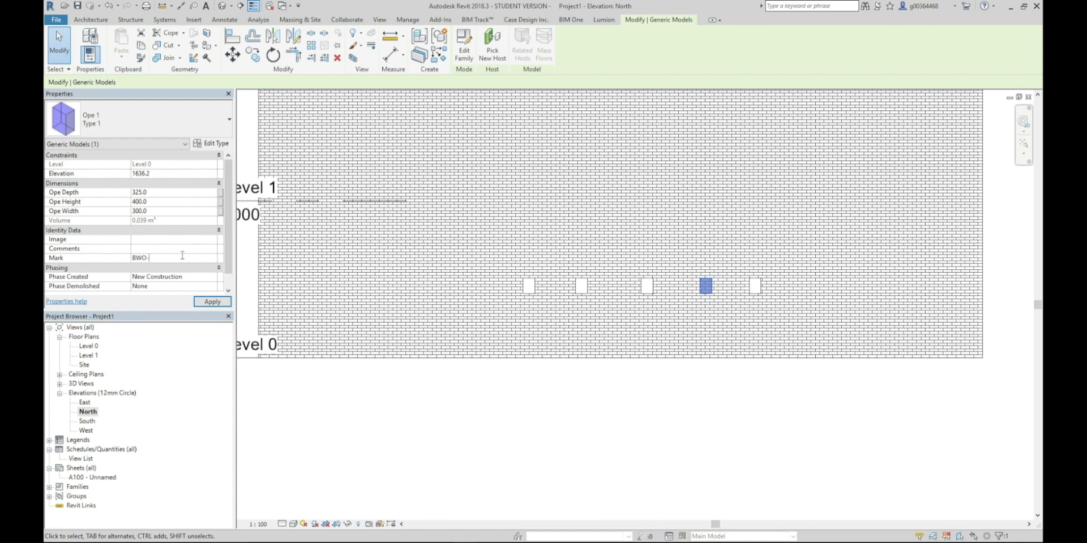
{"action": "type", "text": "05"}
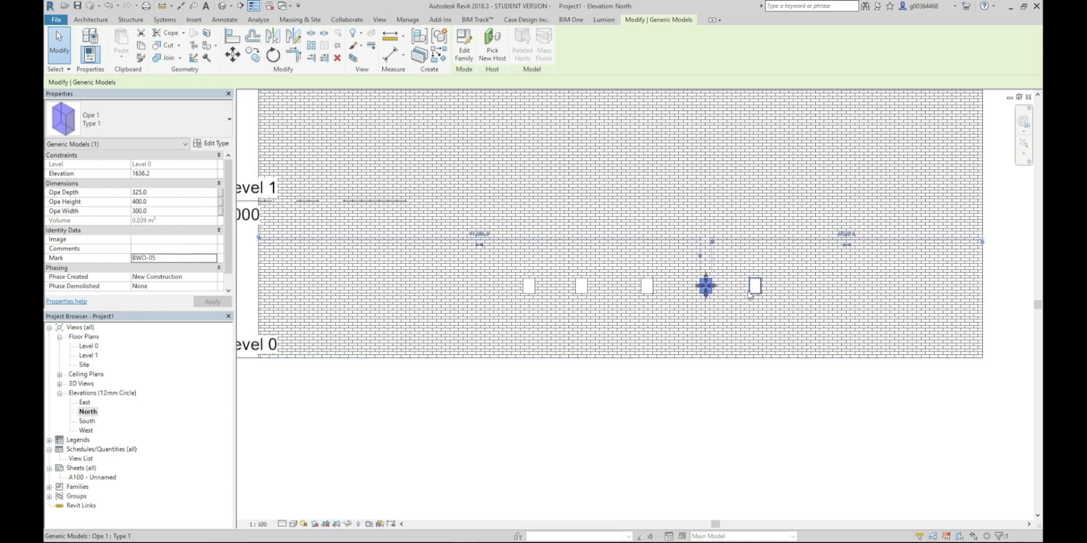
{"action": "left_click", "coordinate": [753, 288]}
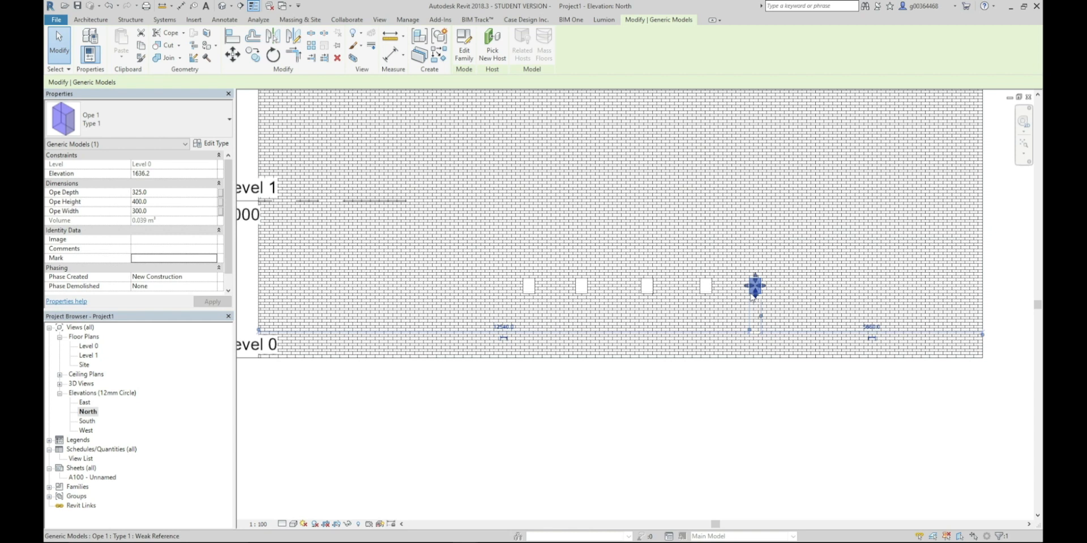
{"action": "left_click", "coordinate": [559, 462]}
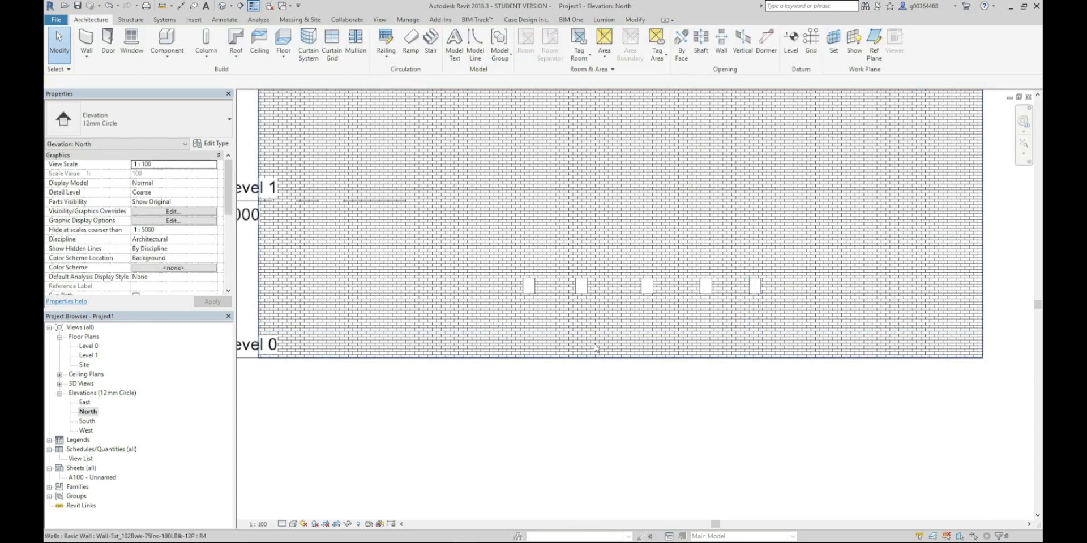
Resize the leftmost opening, BWO-01, to an Ope Height of 500 and an Ope Width of 500
{"action": "scroll", "coordinate": [525, 297], "scroll_direction": "up", "scroll_amount": 2}
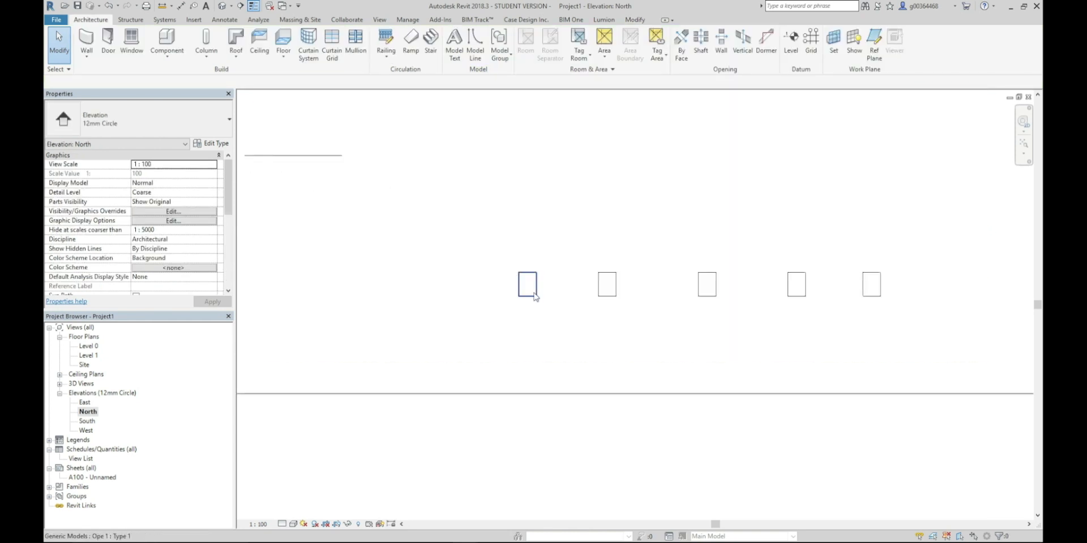
{"action": "left_click", "coordinate": [534, 282]}
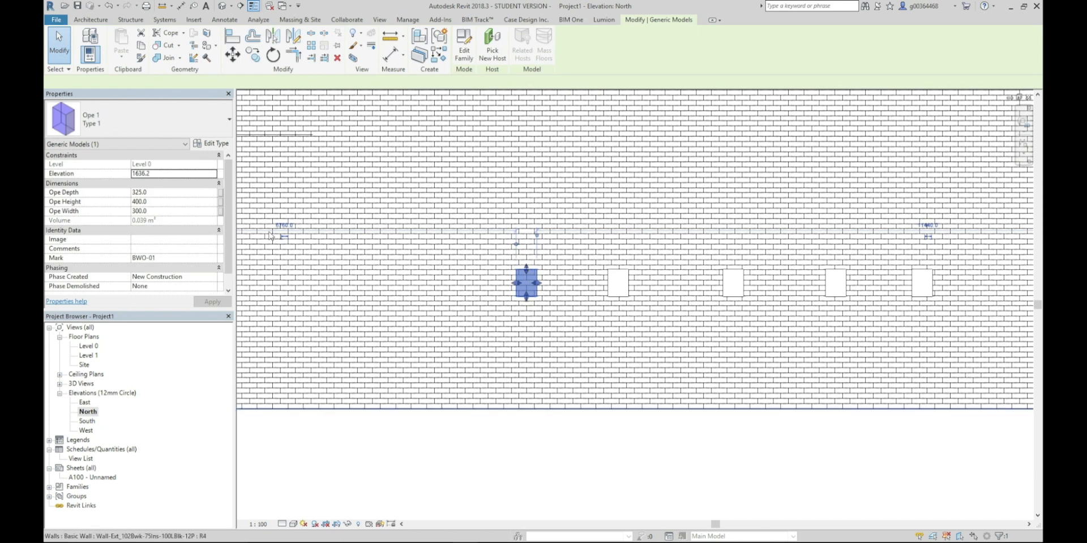
{"action": "left_click", "coordinate": [159, 201]}
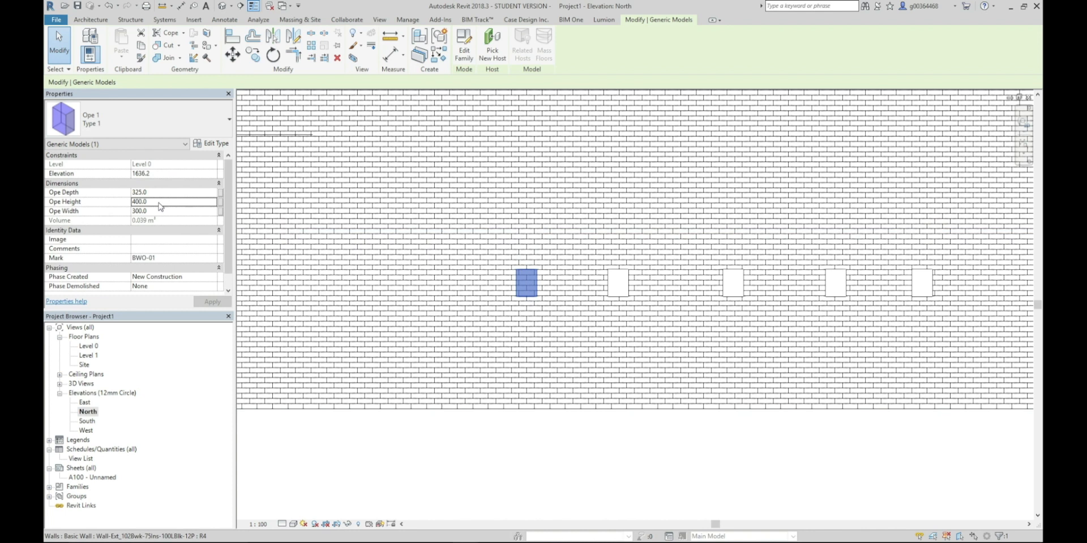
{"action": "type", "text": "50"}
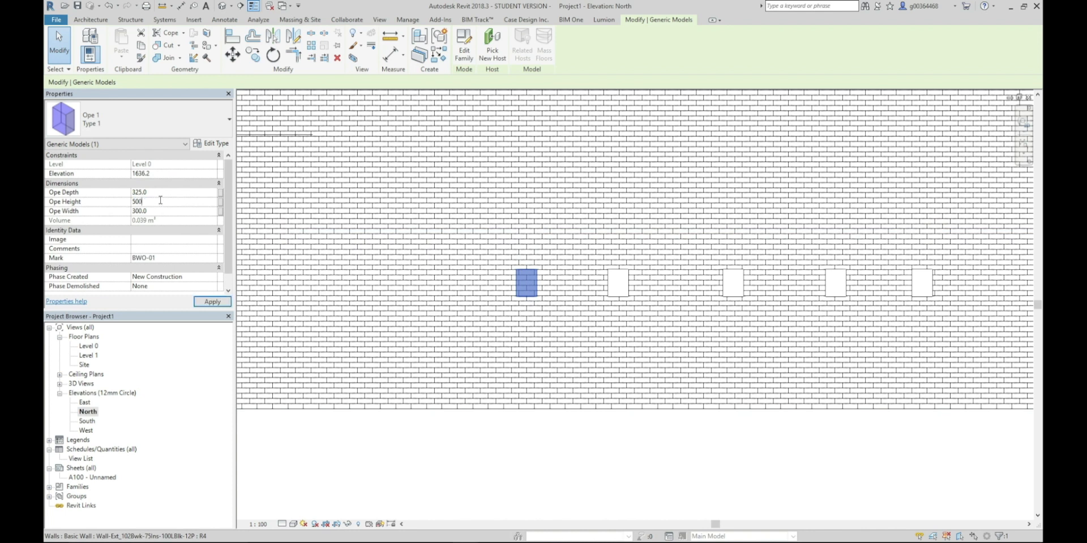
{"action": "left_click", "coordinate": [183, 211]}
{"action": "type", "text": "500"}
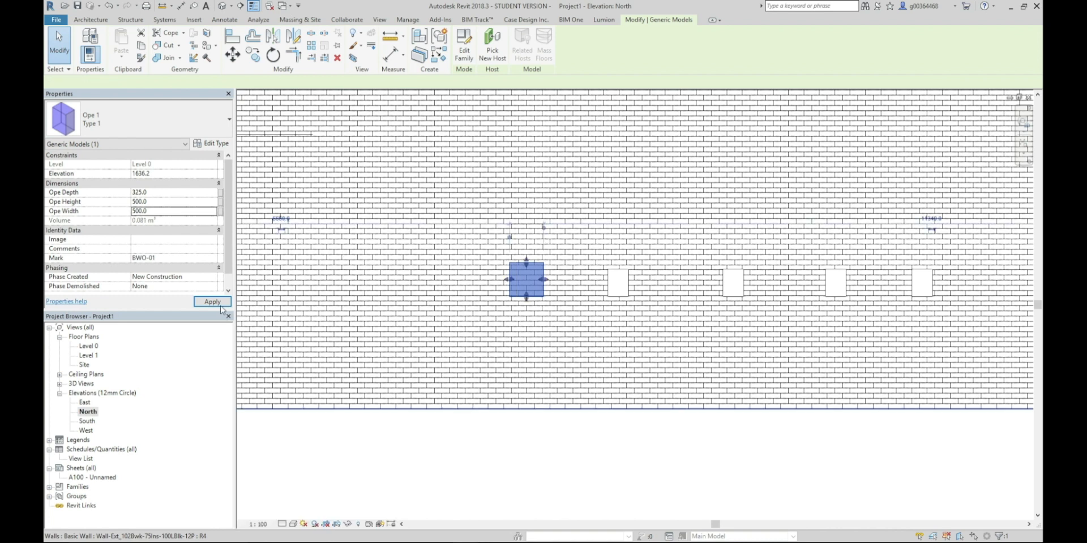
Resize the second opening, BEO-02, to an Ope Width of 200 and an Ope Height of 200
{"action": "left_click", "coordinate": [619, 288]}
{"action": "left_click", "coordinate": [167, 213]}
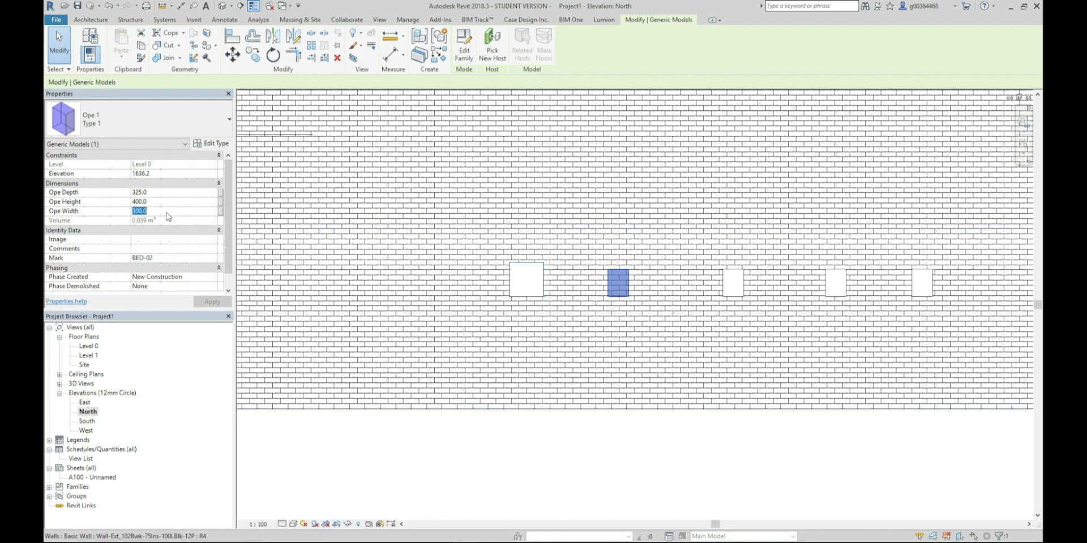
{"action": "type", "text": "200"}
{"action": "left_click", "coordinate": [180, 202]}
{"action": "type", "text": "2"}
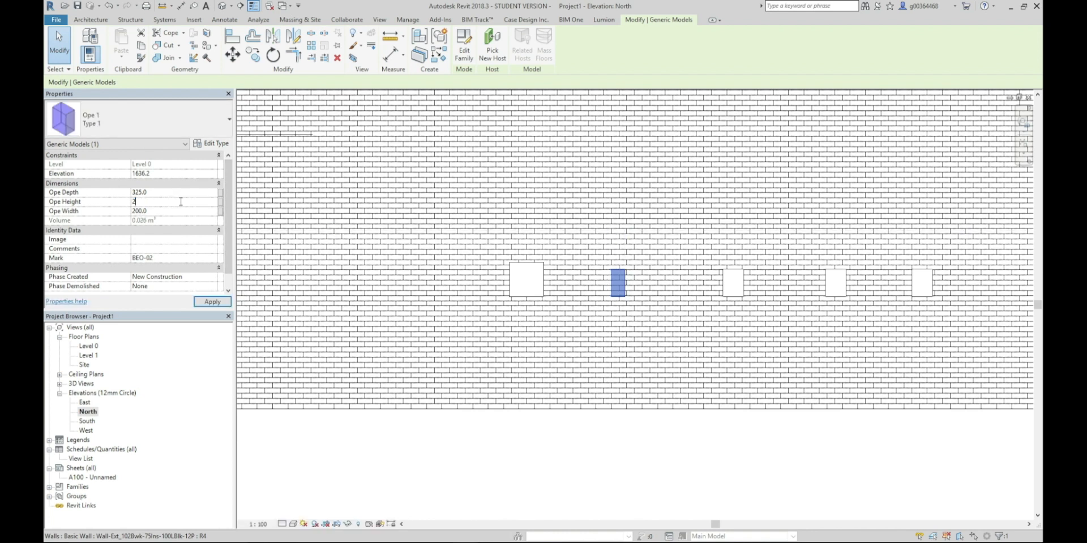
Set the Ope Width of the middle opening, BWO-03, to 400
{"action": "left_click", "coordinate": [733, 283]}
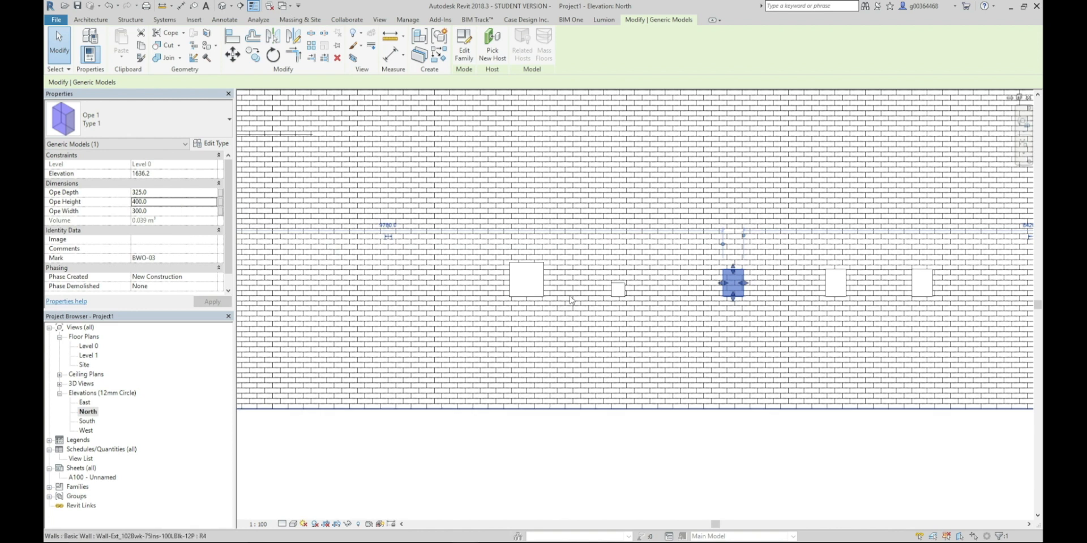
{"action": "left_click", "coordinate": [185, 213]}
{"action": "type", "text": "400"}
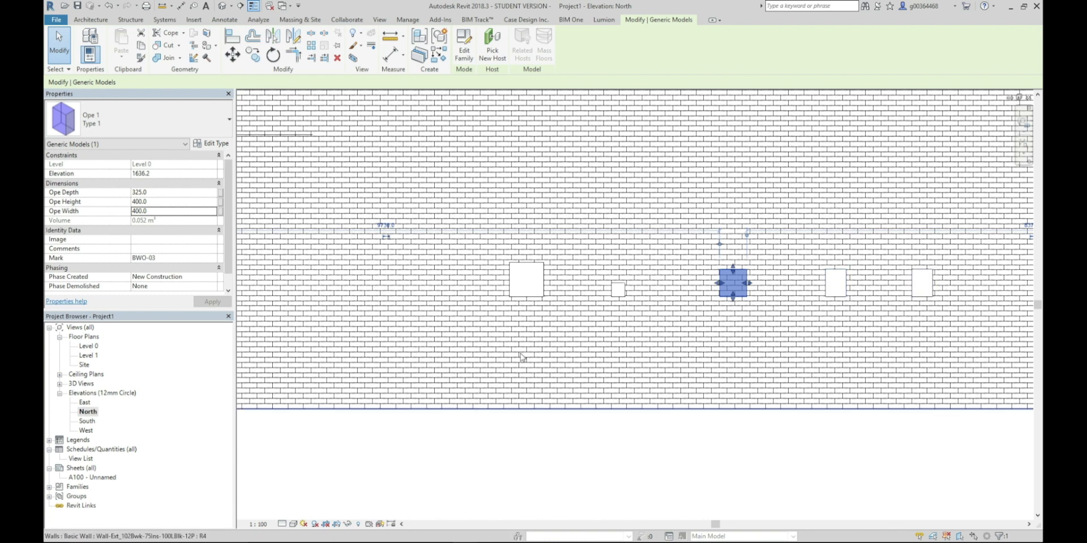
Start a new schedule for the Generic Models category in the New Construction phase
{"action": "right_click", "coordinate": [114, 451]}
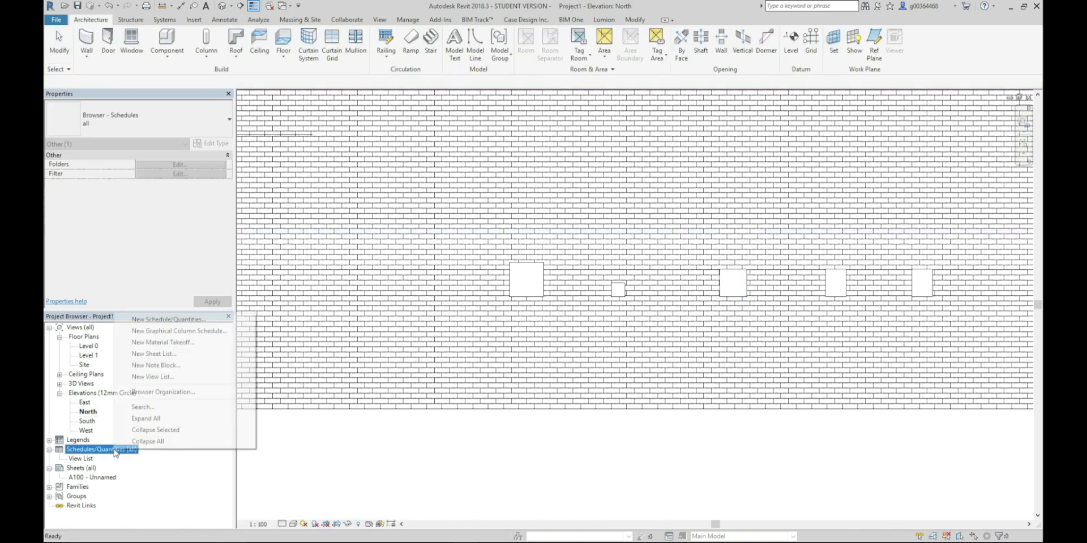
{"action": "left_click", "coordinate": [156, 321]}
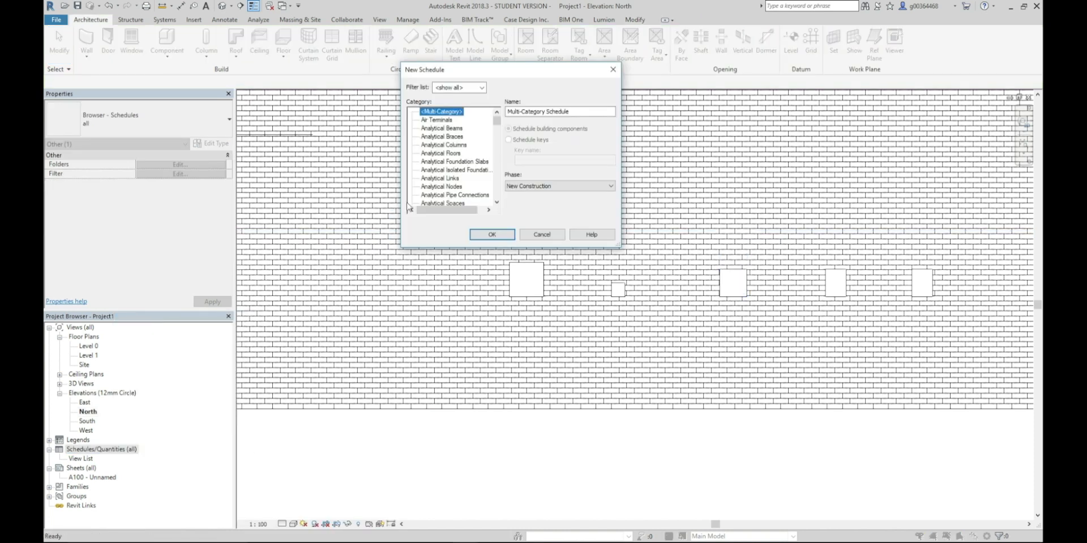
{"action": "left_click_drag", "start_coordinate": [495, 121], "coordinate": [497, 154]}
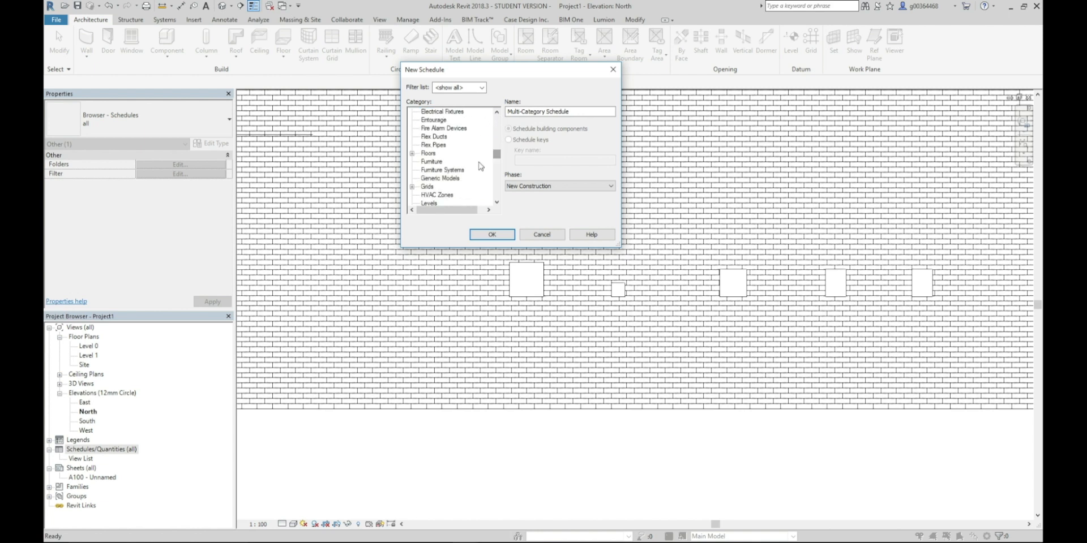
{"action": "left_click", "coordinate": [455, 179]}
{"action": "left_click", "coordinate": [492, 235]}
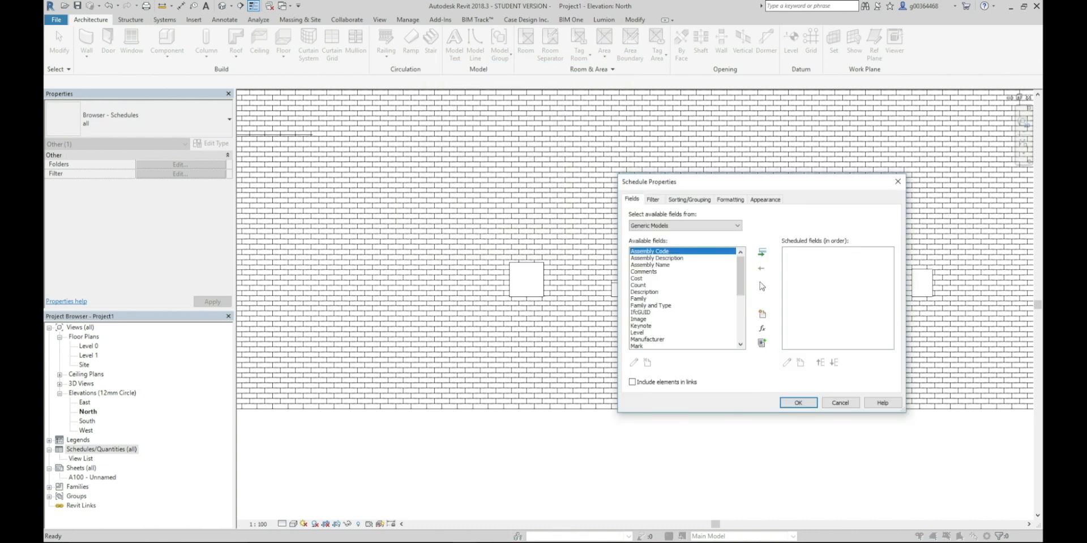
Add the Mark, Ope Depth, Ope Height and Ope Width fields, create the schedule and close it to return to the North elevation
{"action": "scroll", "coordinate": [740, 282], "scroll_direction": "down", "scroll_amount": 2}
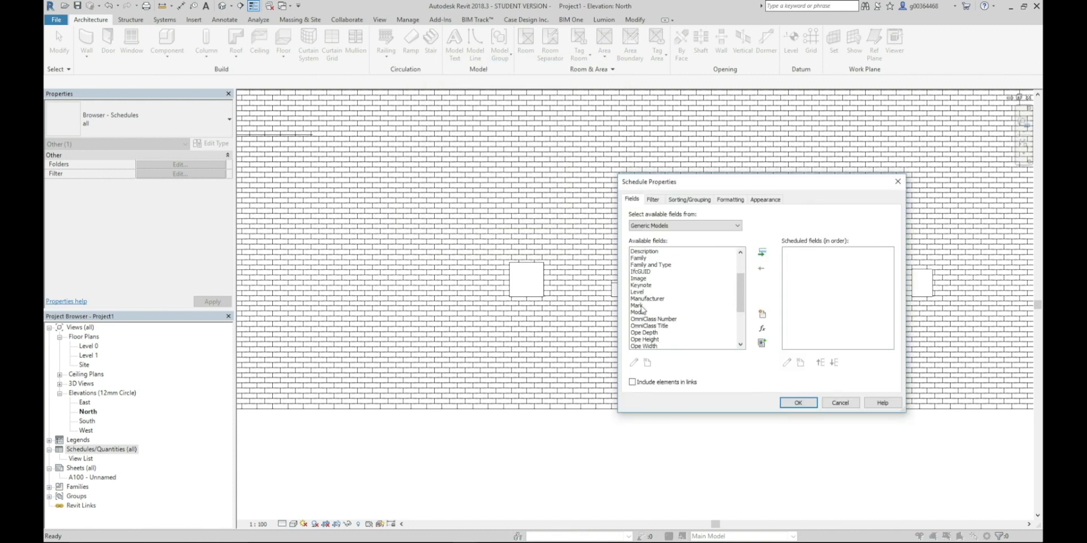
{"action": "left_click", "coordinate": [646, 306]}
{"action": "left_click", "coordinate": [762, 253]}
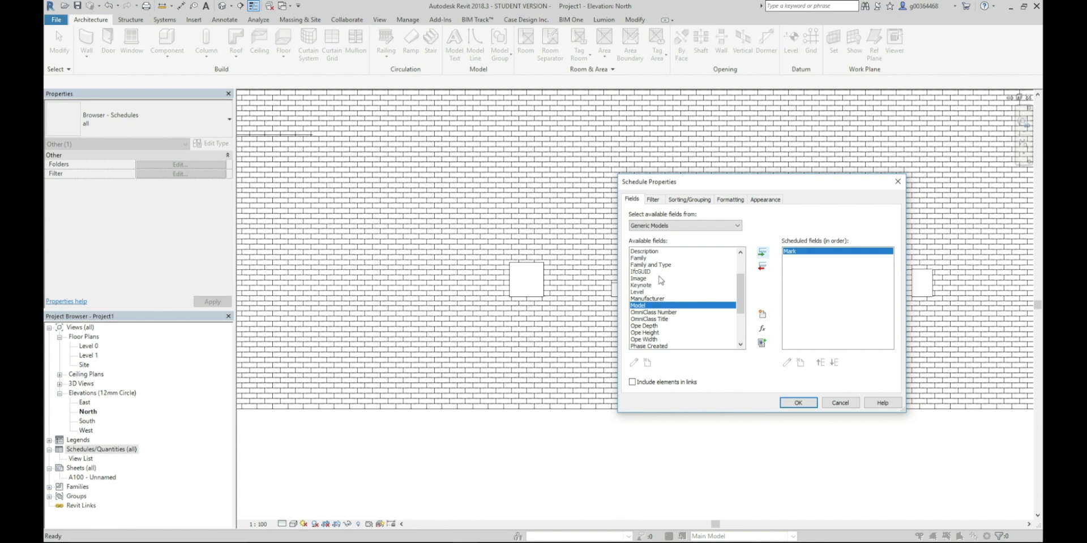
{"action": "scroll", "coordinate": [663, 280], "scroll_direction": "down", "scroll_amount": 1}
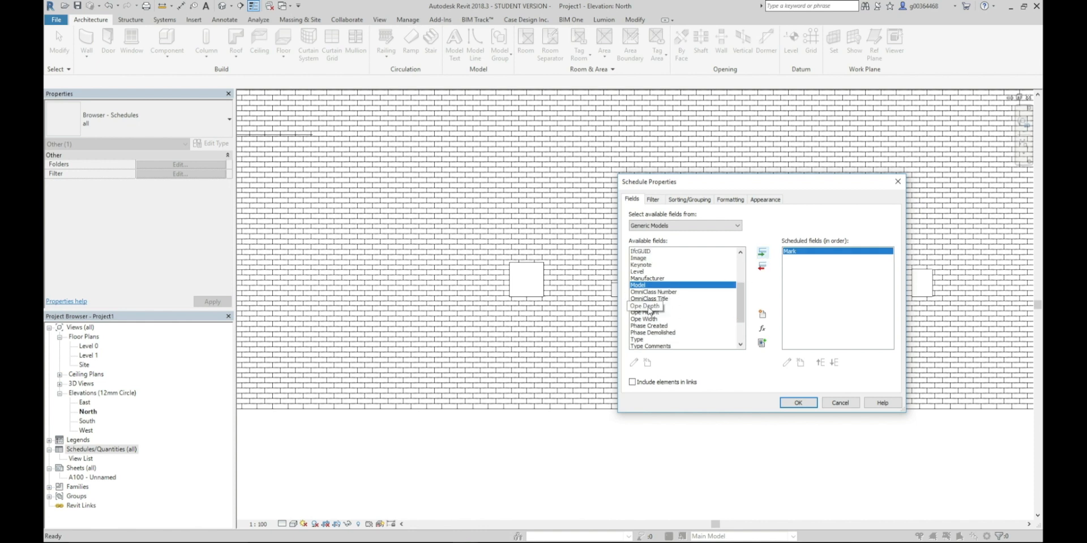
{"action": "left_click", "coordinate": [645, 306]}
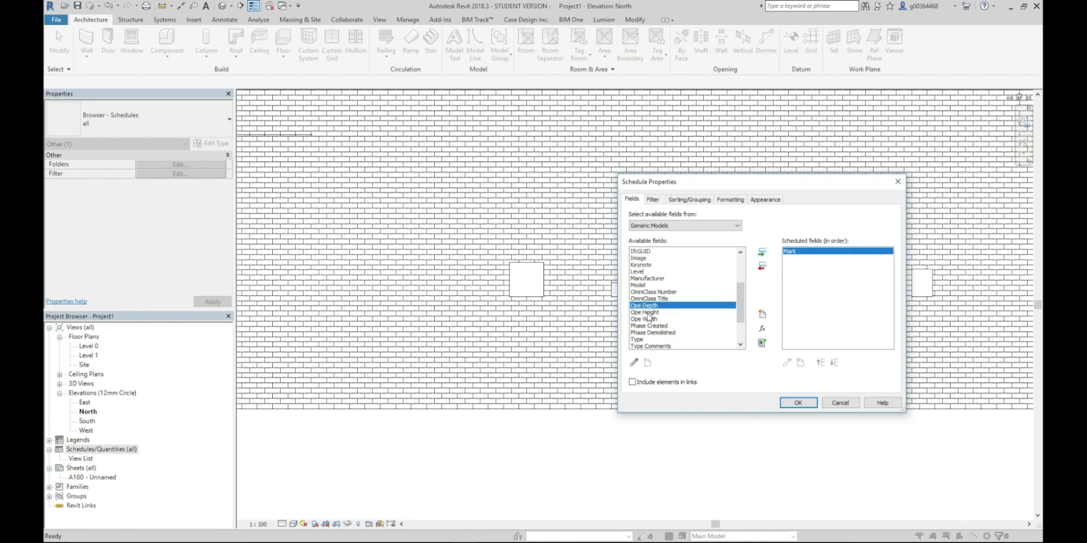
{"action": "left_click", "coordinate": [762, 253]}
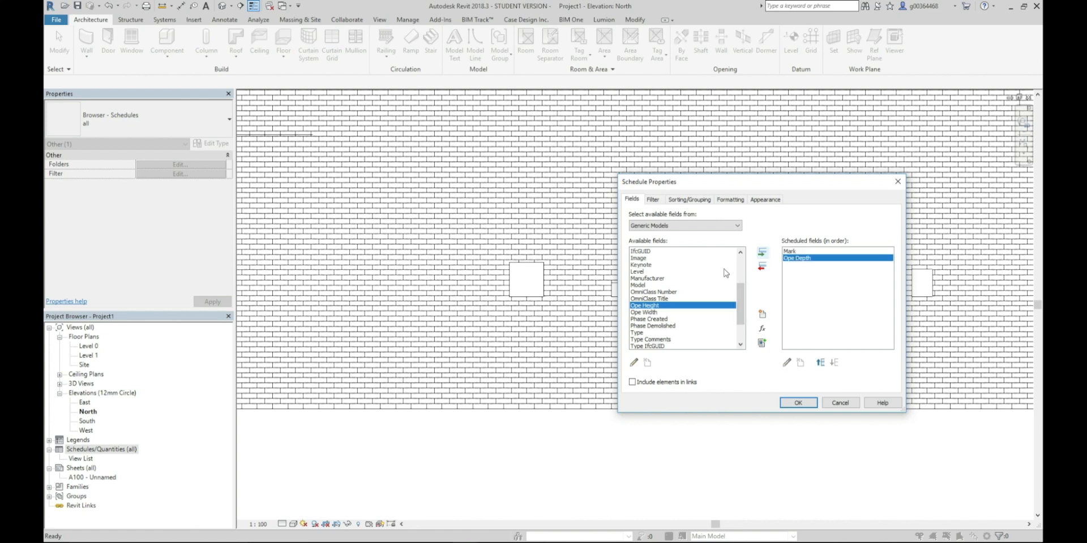
{"action": "left_click", "coordinate": [762, 252]}
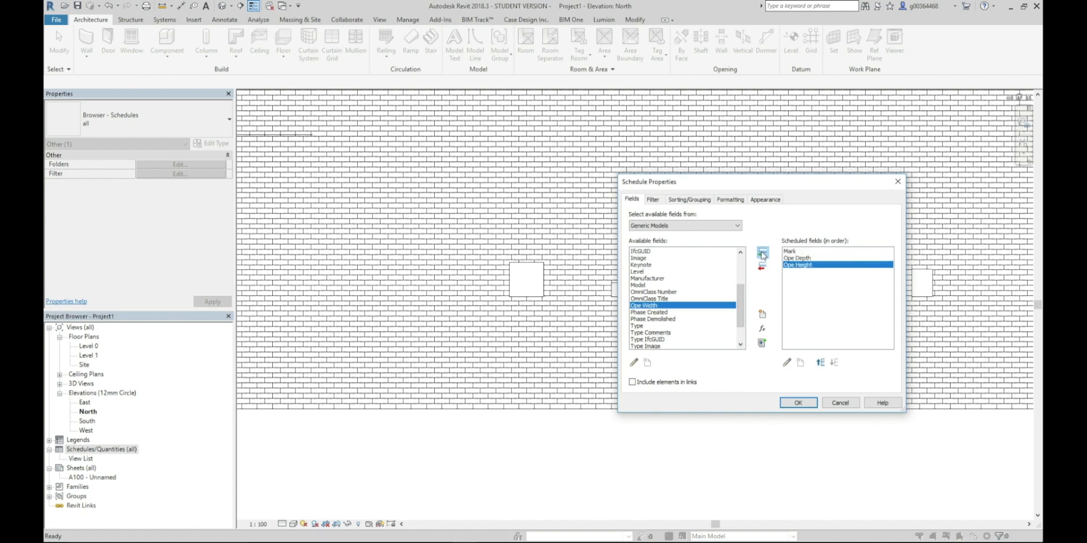
{"action": "left_click", "coordinate": [762, 253]}
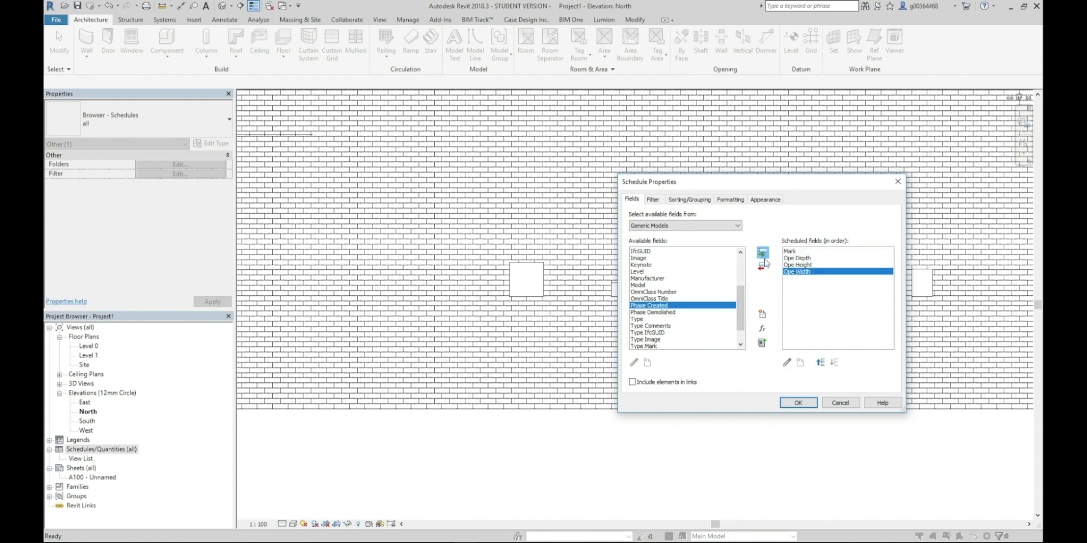
{"action": "left_click", "coordinate": [798, 402]}
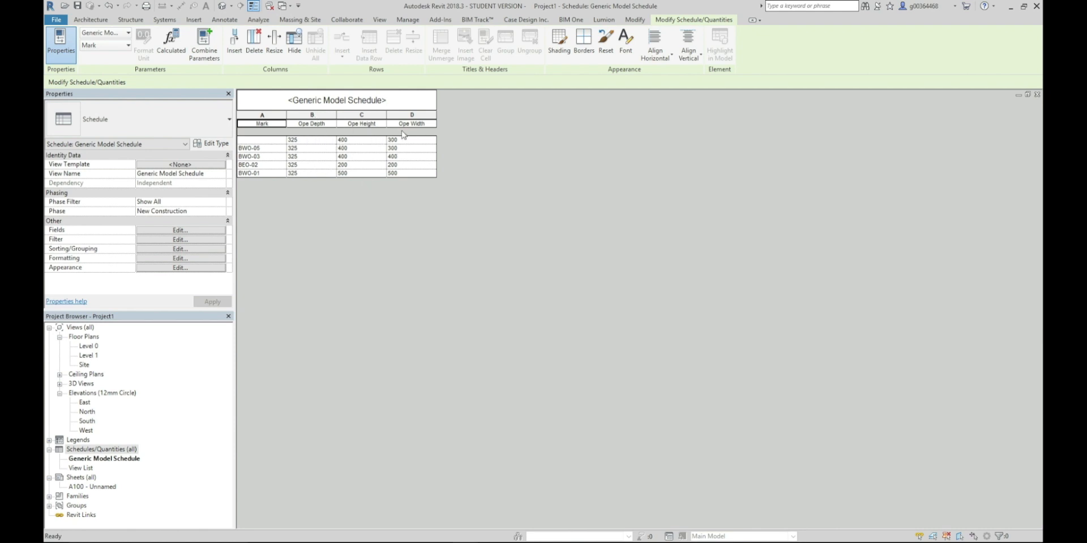
{"action": "left_click", "coordinate": [1037, 95]}
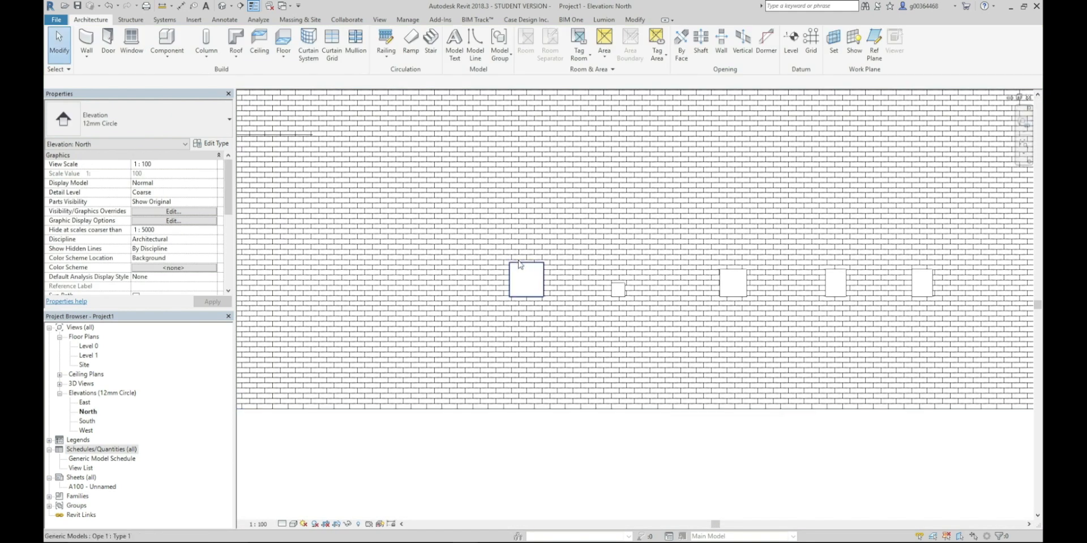
{"action": "scroll", "coordinate": [502, 289], "scroll_direction": "down", "scroll_amount": 2}
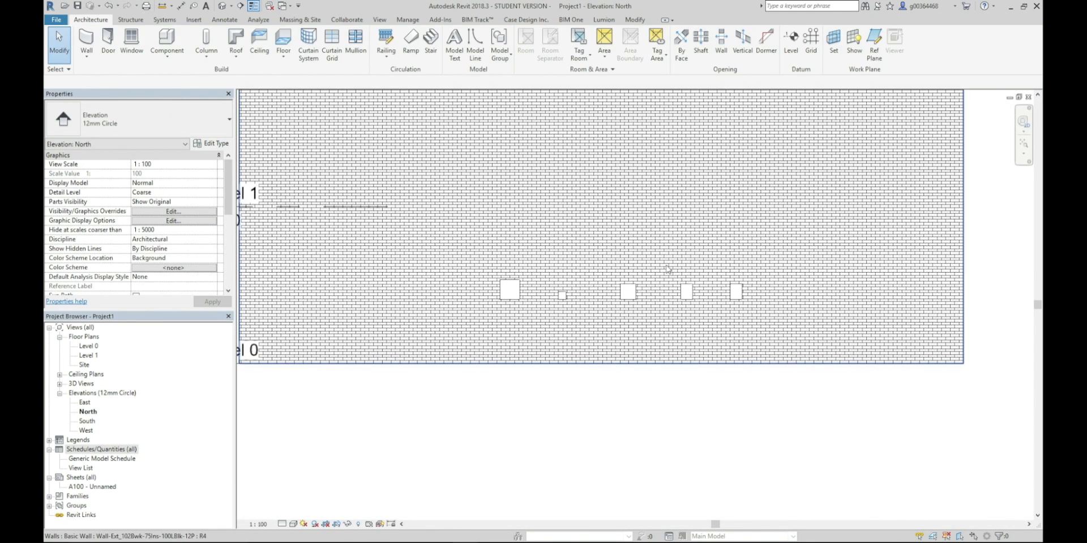